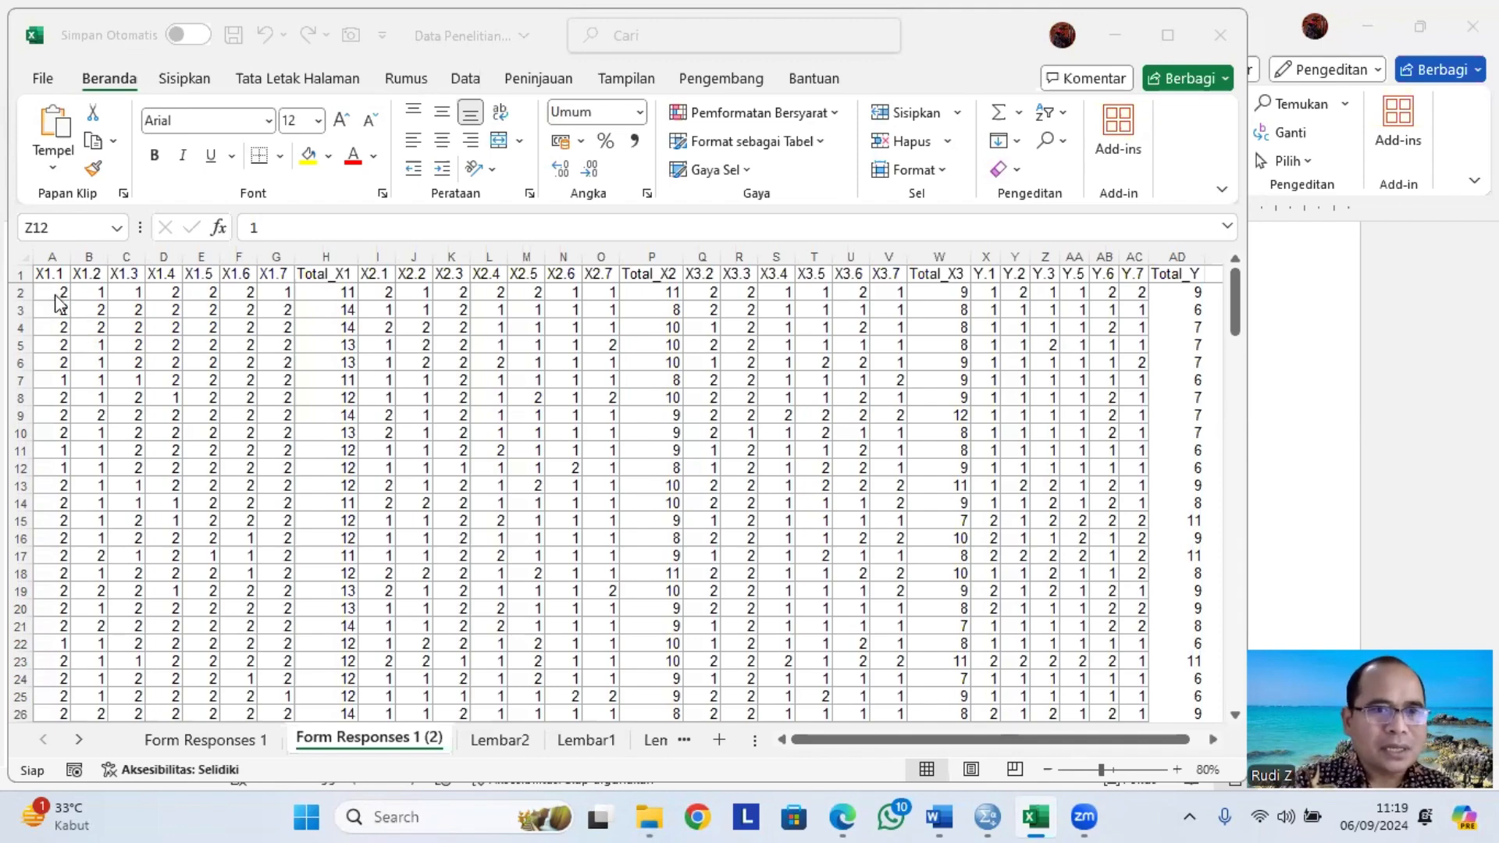
# Select the data rows from A2 to AD161 on the Form Responses 1 (2) sheet and copy them.
pyautogui.click(55, 294)
pyautogui.click(55, 295)
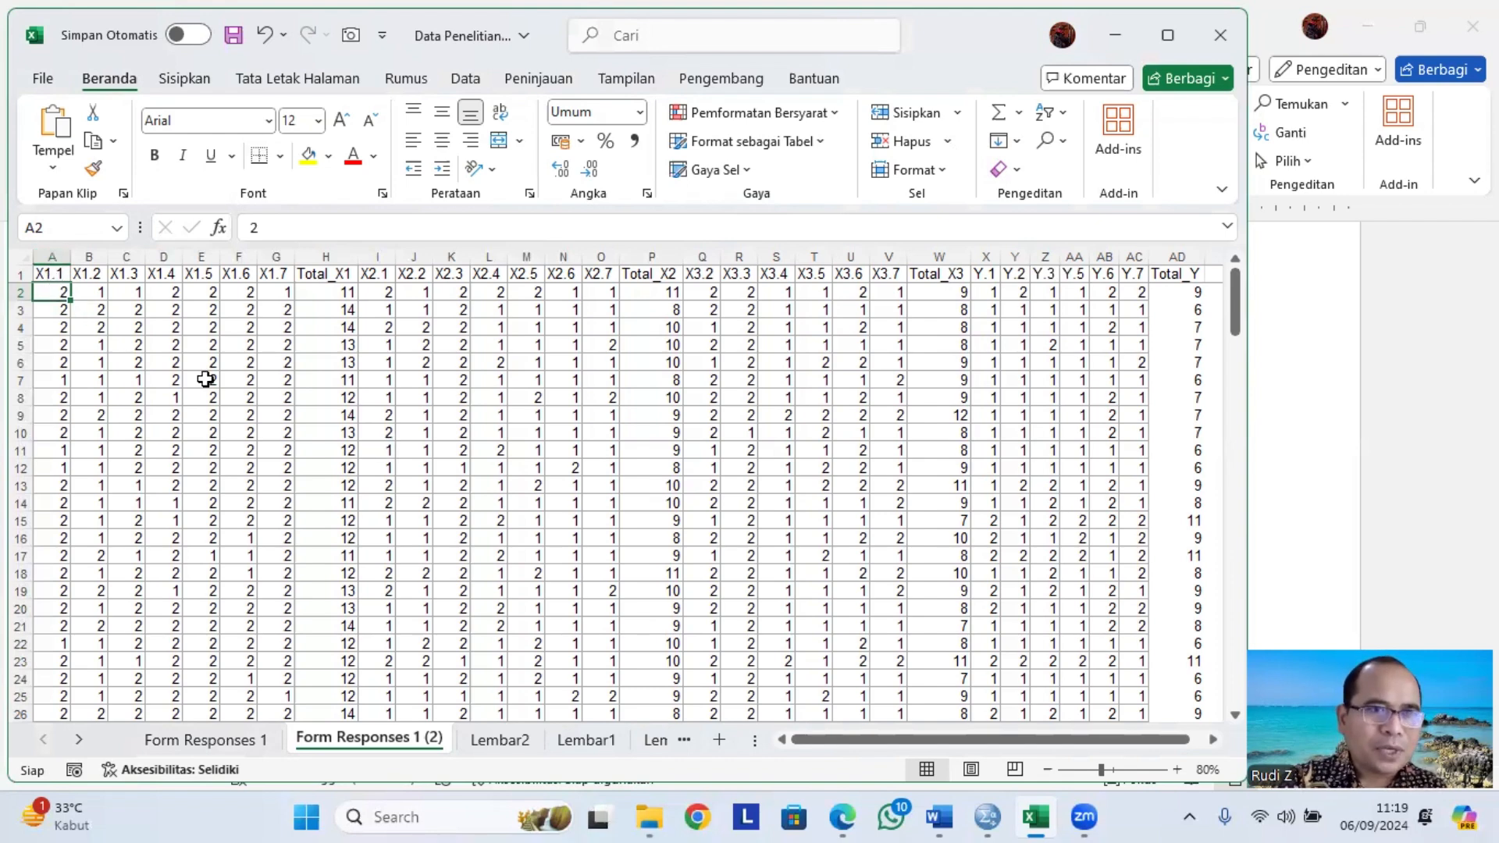
pyautogui.scroll(-20, 976, 594)
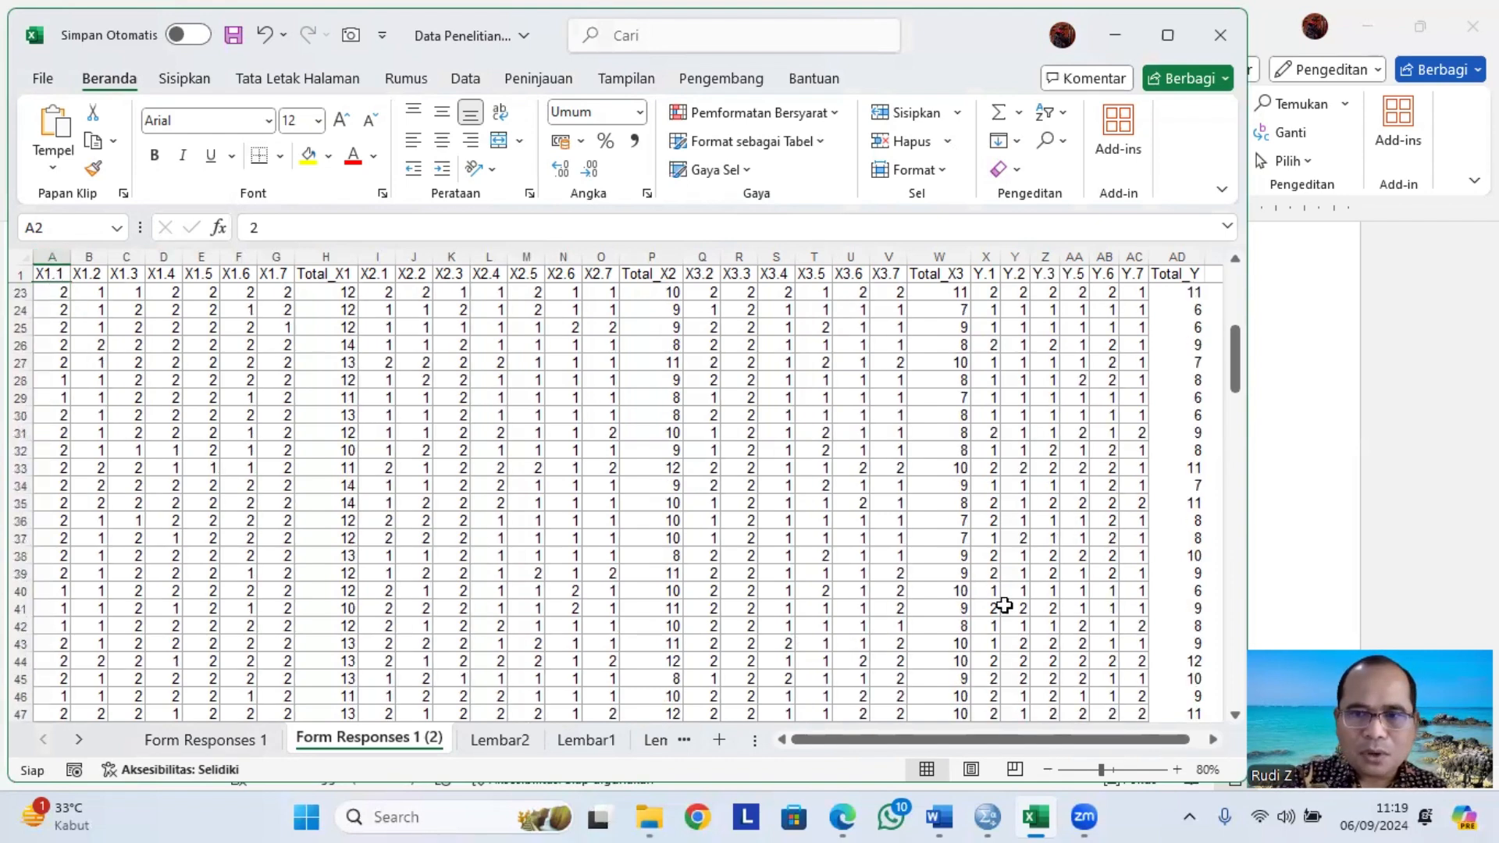
pyautogui.scroll(-15, 1018, 639)
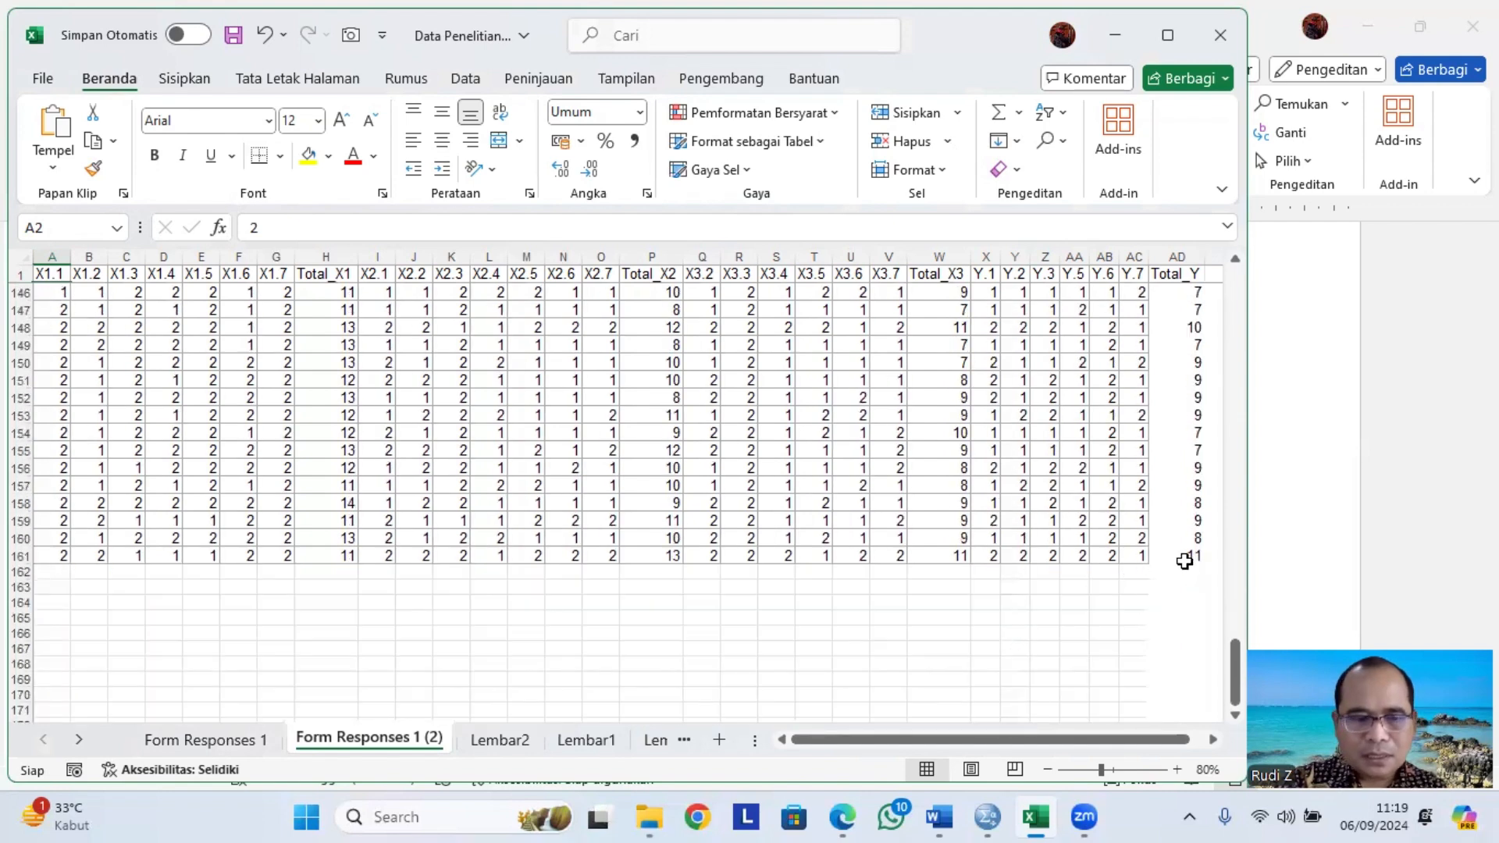
pyautogui.keyDown('shift'); pyautogui.click(1187, 561); pyautogui.keyUp('shift')
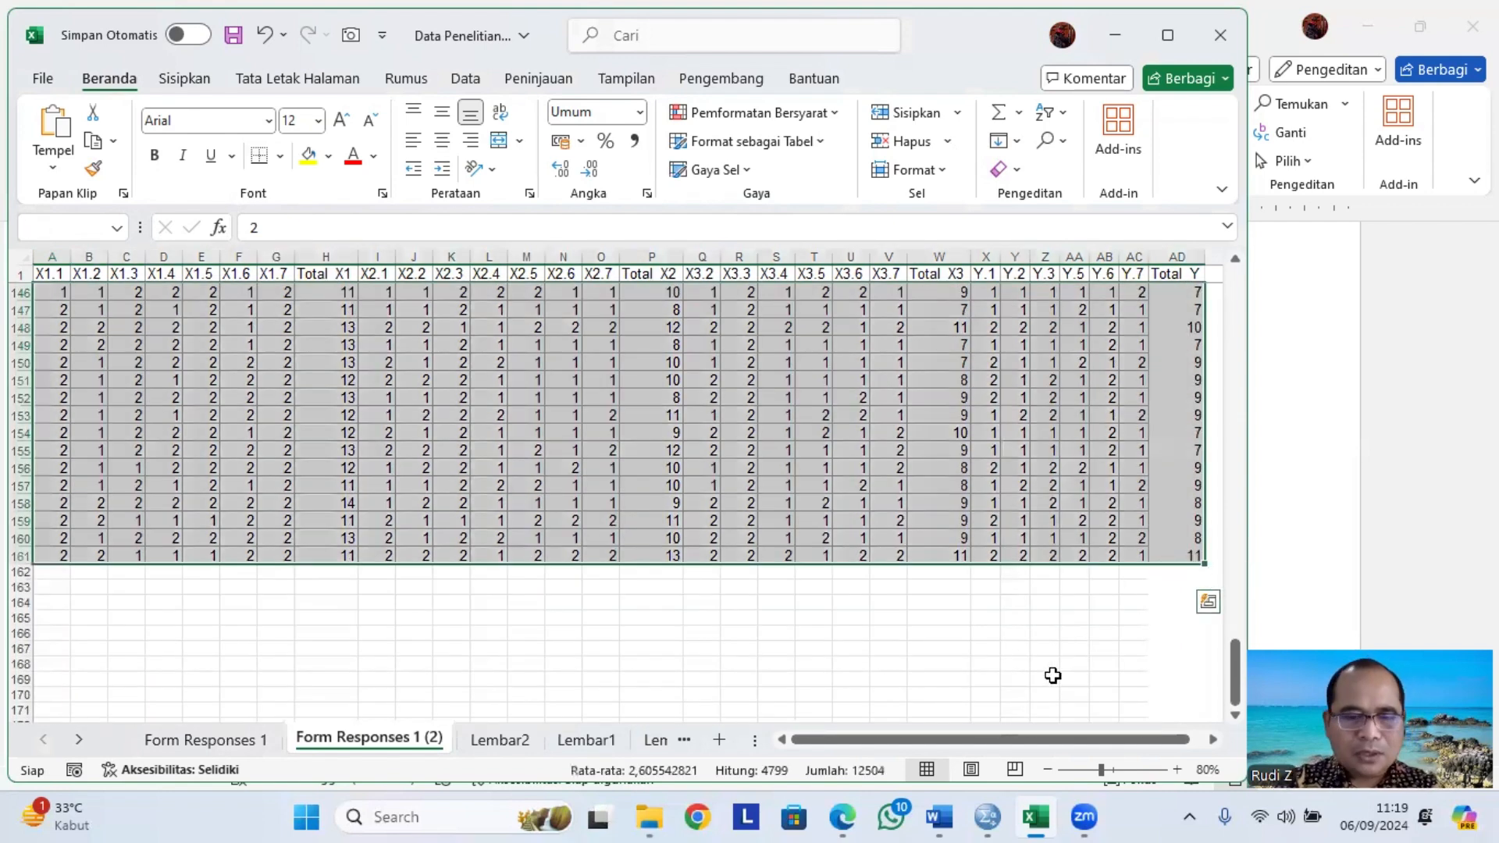
pyautogui.hotkey('ctrl', 'c')
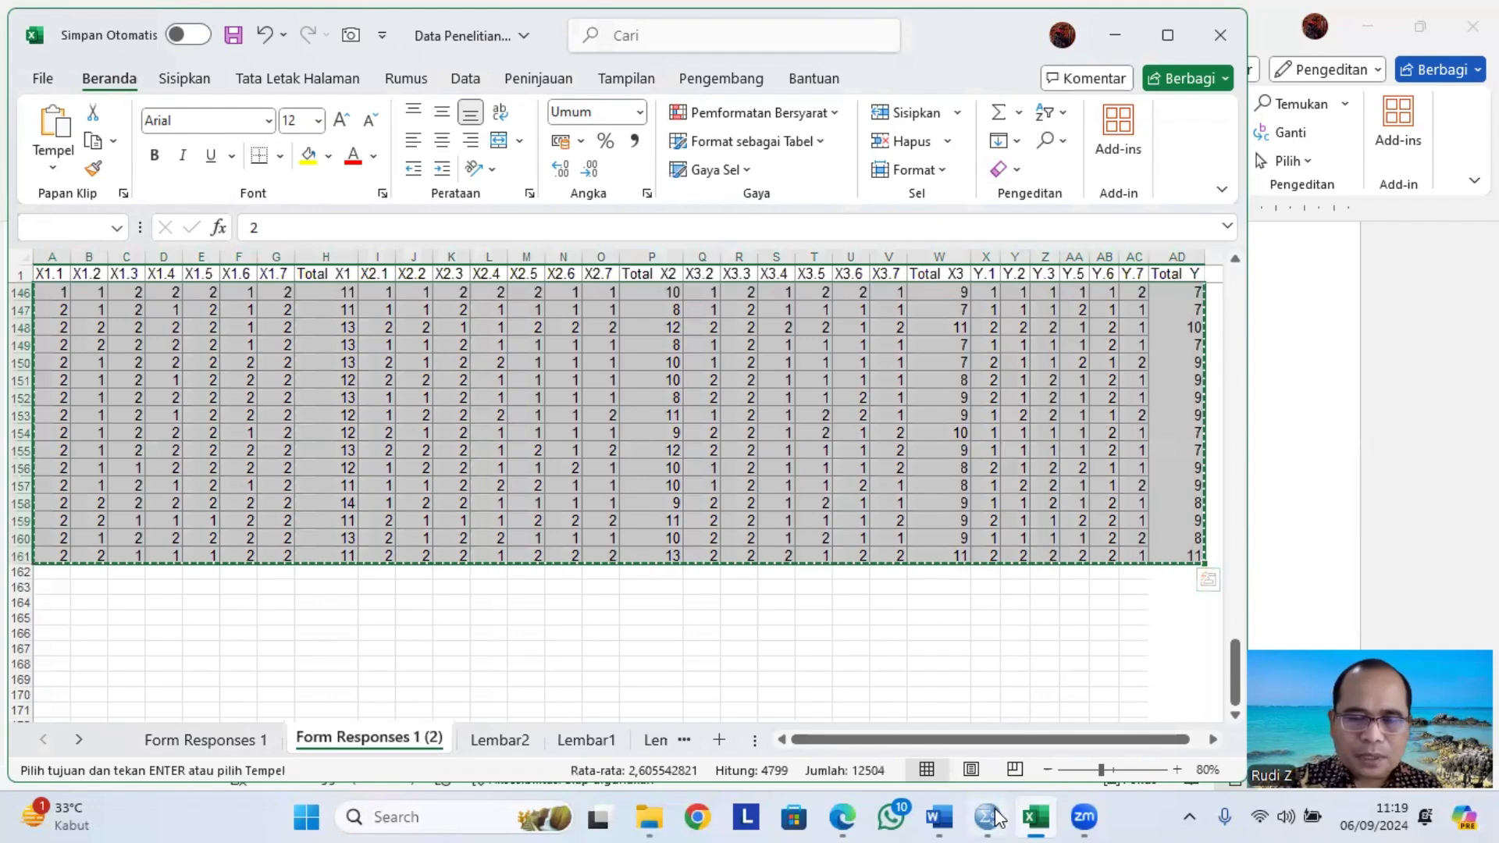
# Switch to SPSS and check the data rows already entered in the Data View.
pyautogui.click(992, 817)
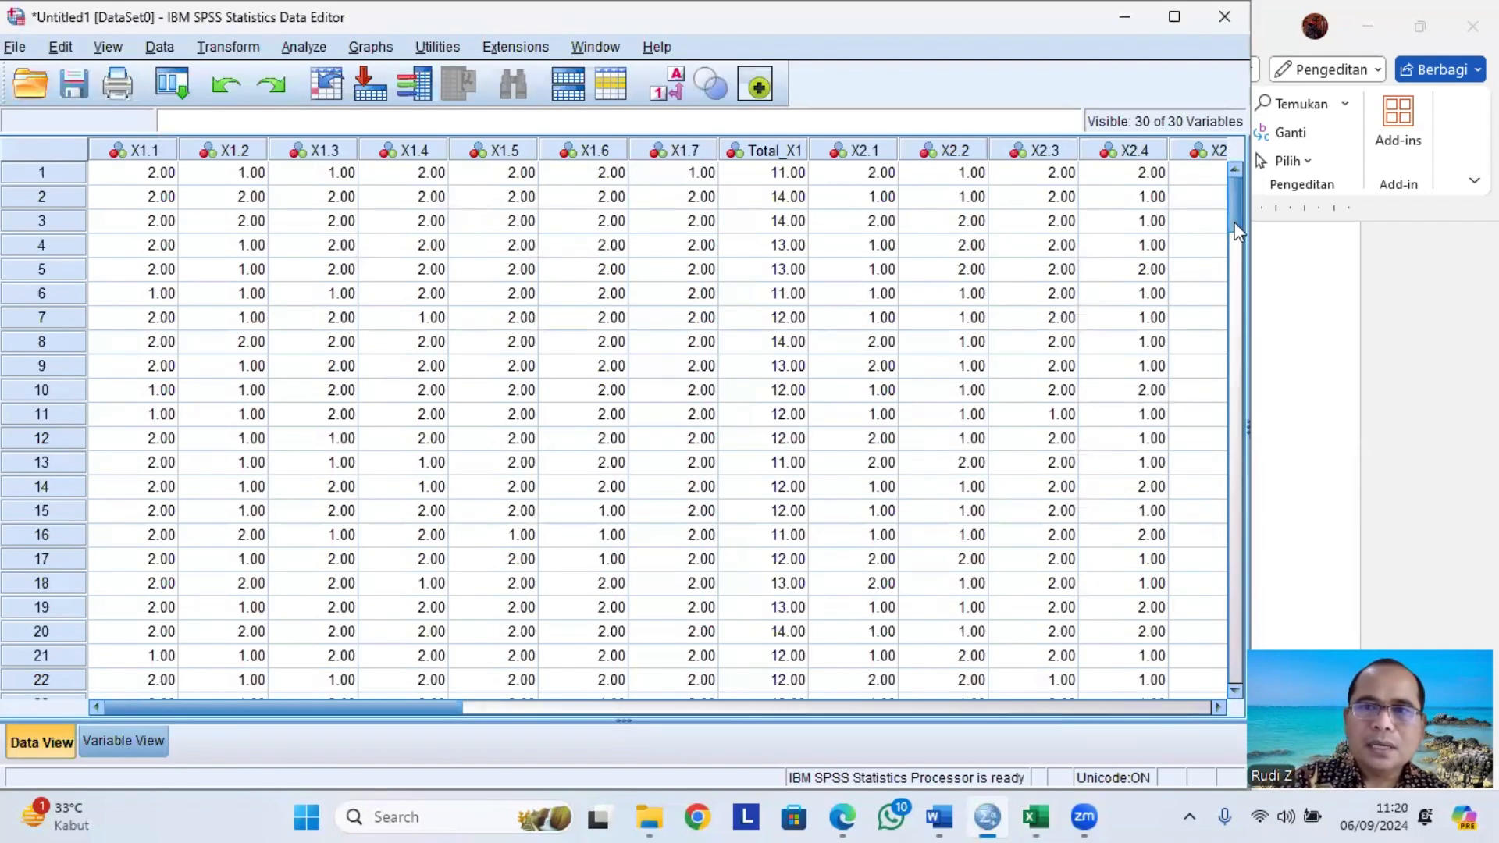
pyautogui.click(128, 173)
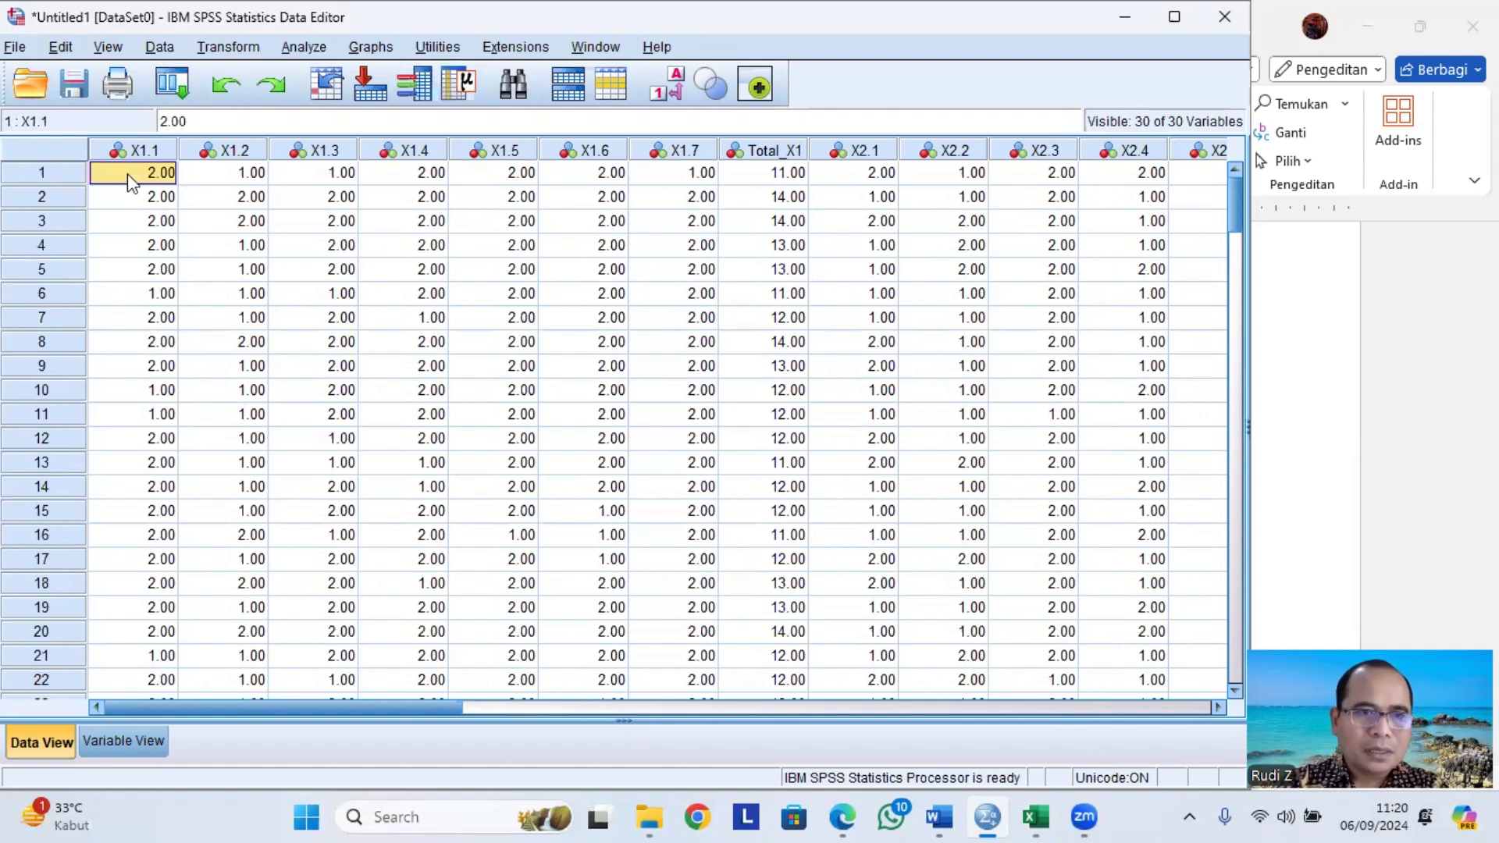
pyautogui.click(122, 187)
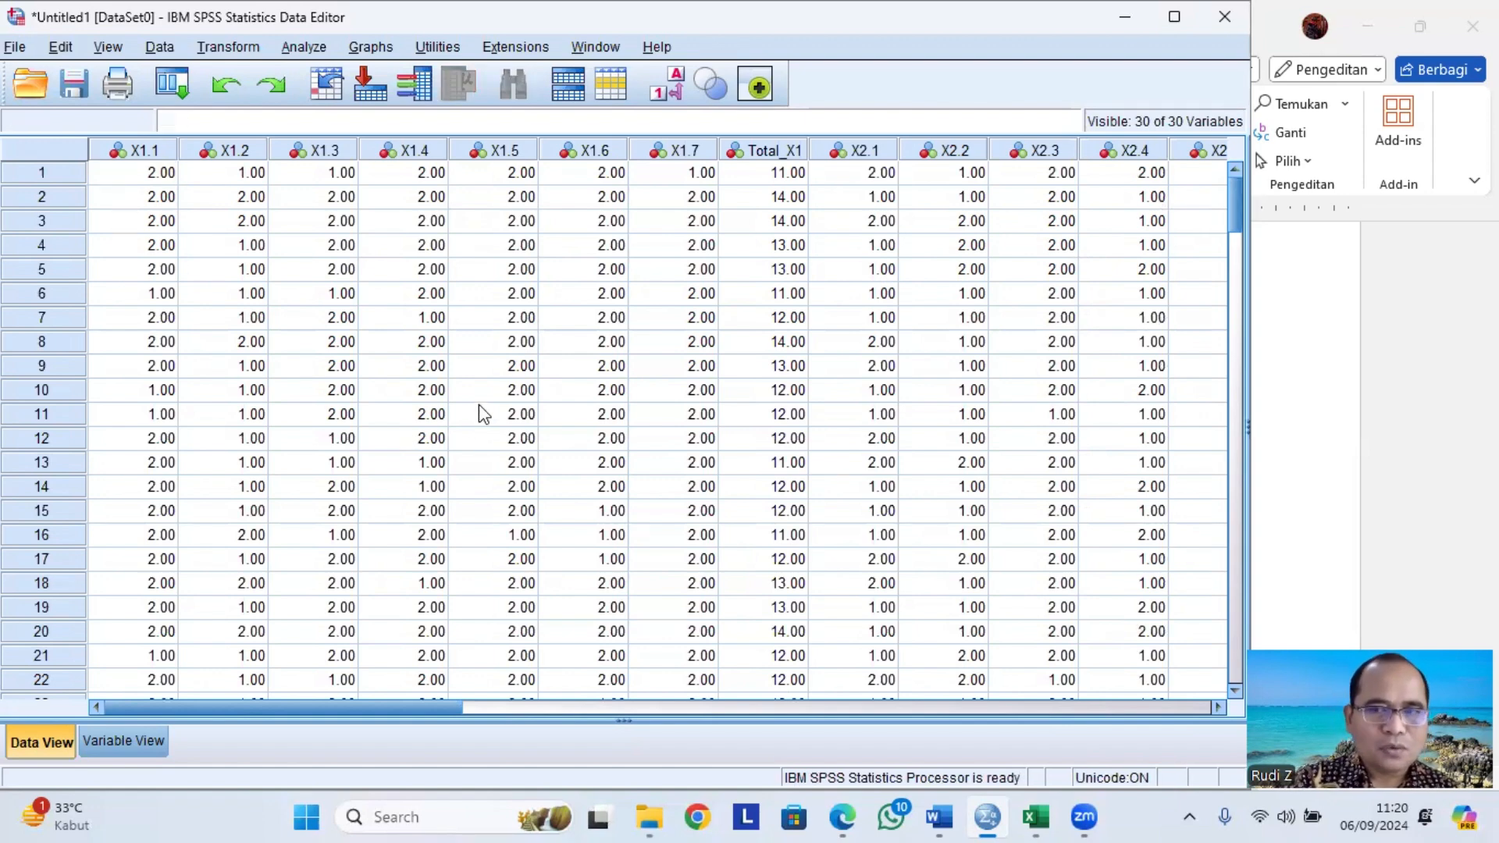
# Switch to Excel, select the header row from X1.1 to Total_Y and copy it.
pyautogui.click(1039, 817)
pyautogui.click(53, 277)
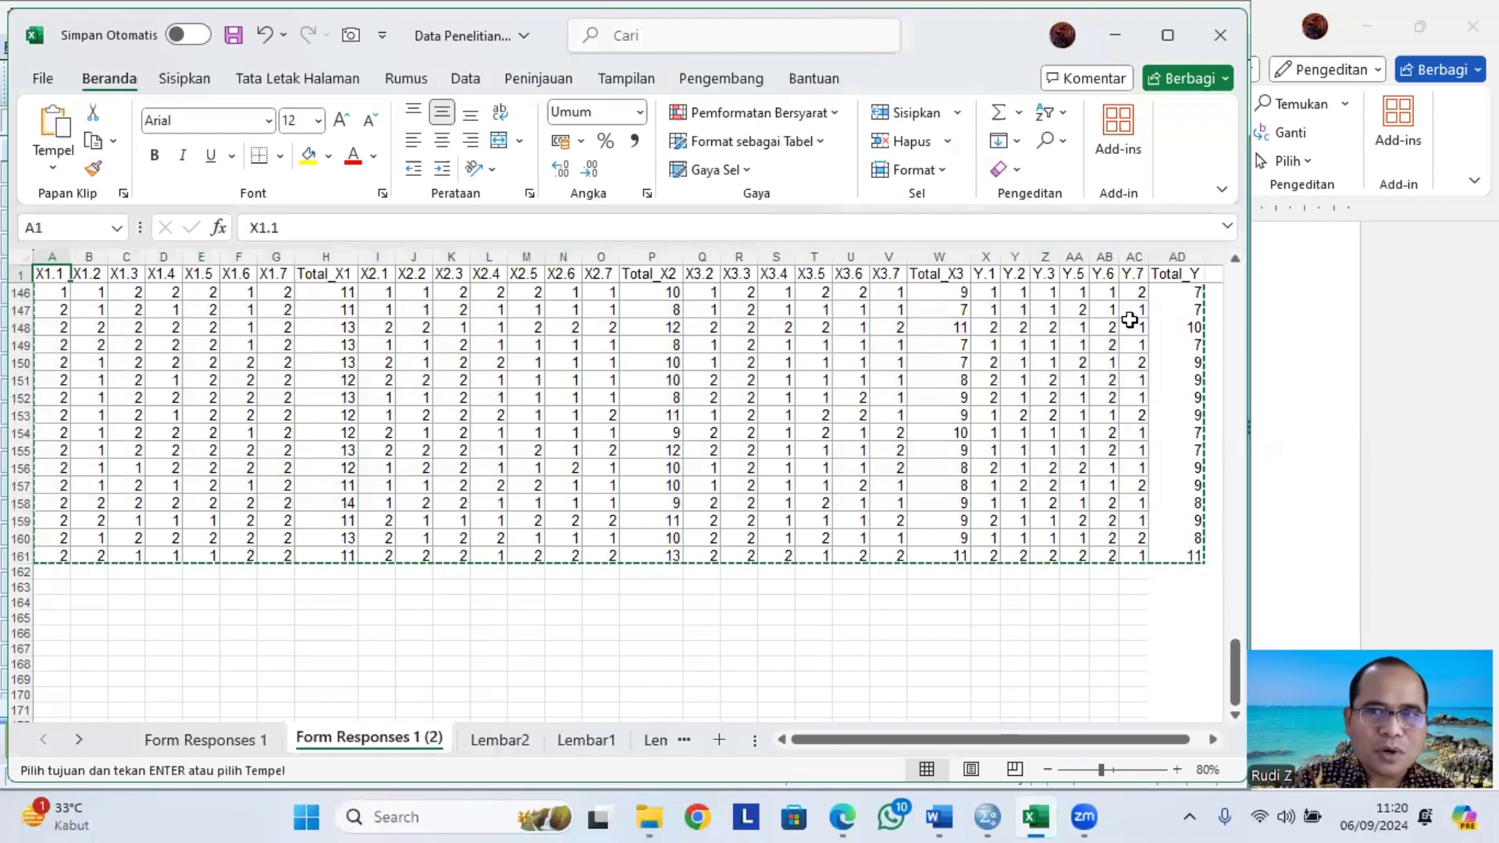
pyautogui.keyDown('shift'); pyautogui.click(1187, 275); pyautogui.keyUp('shift')
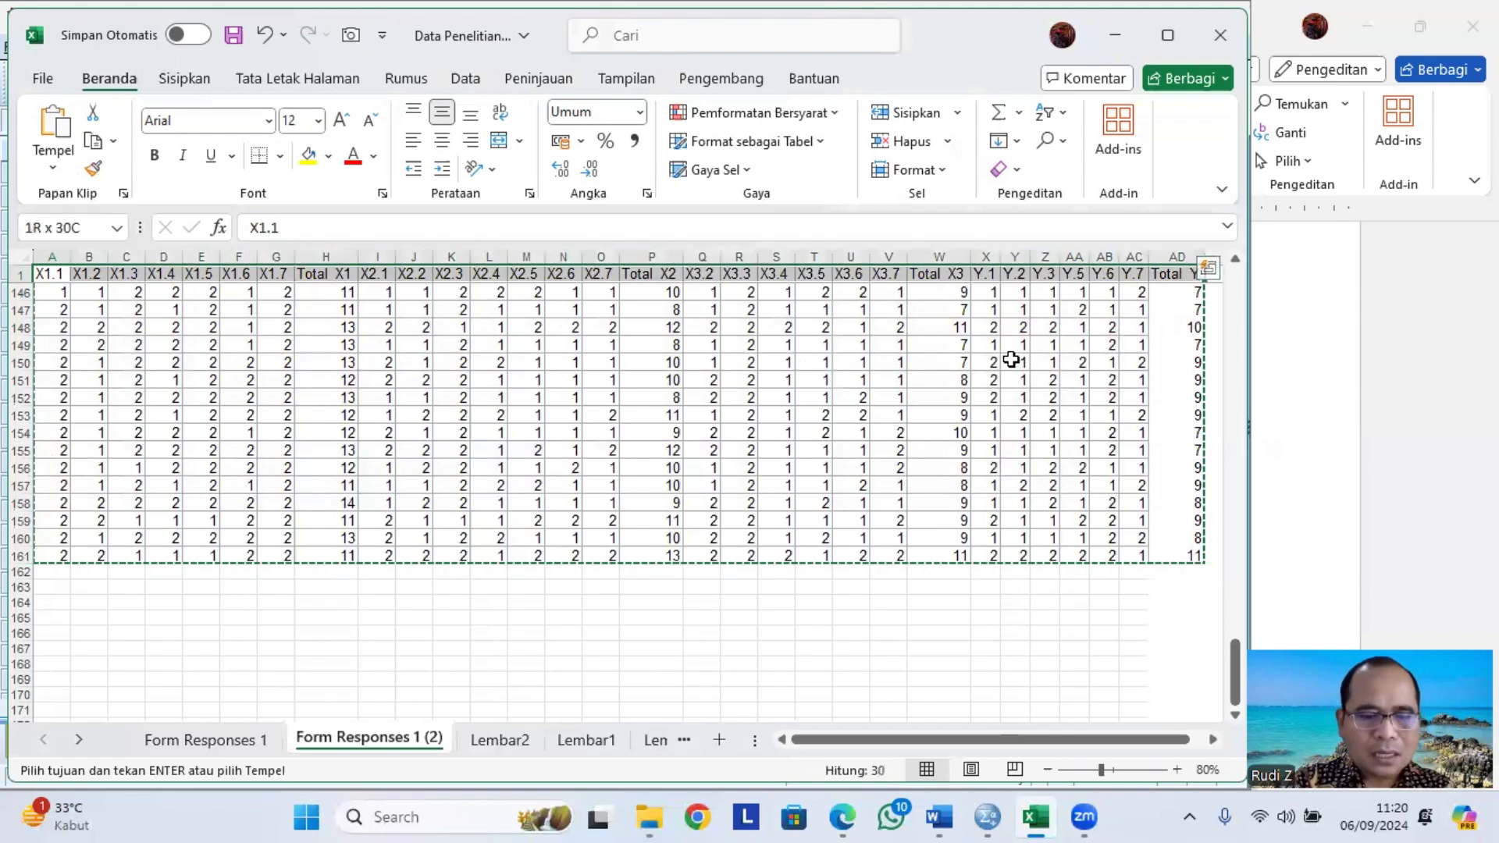
pyautogui.hotkey('ctrl', 'c')
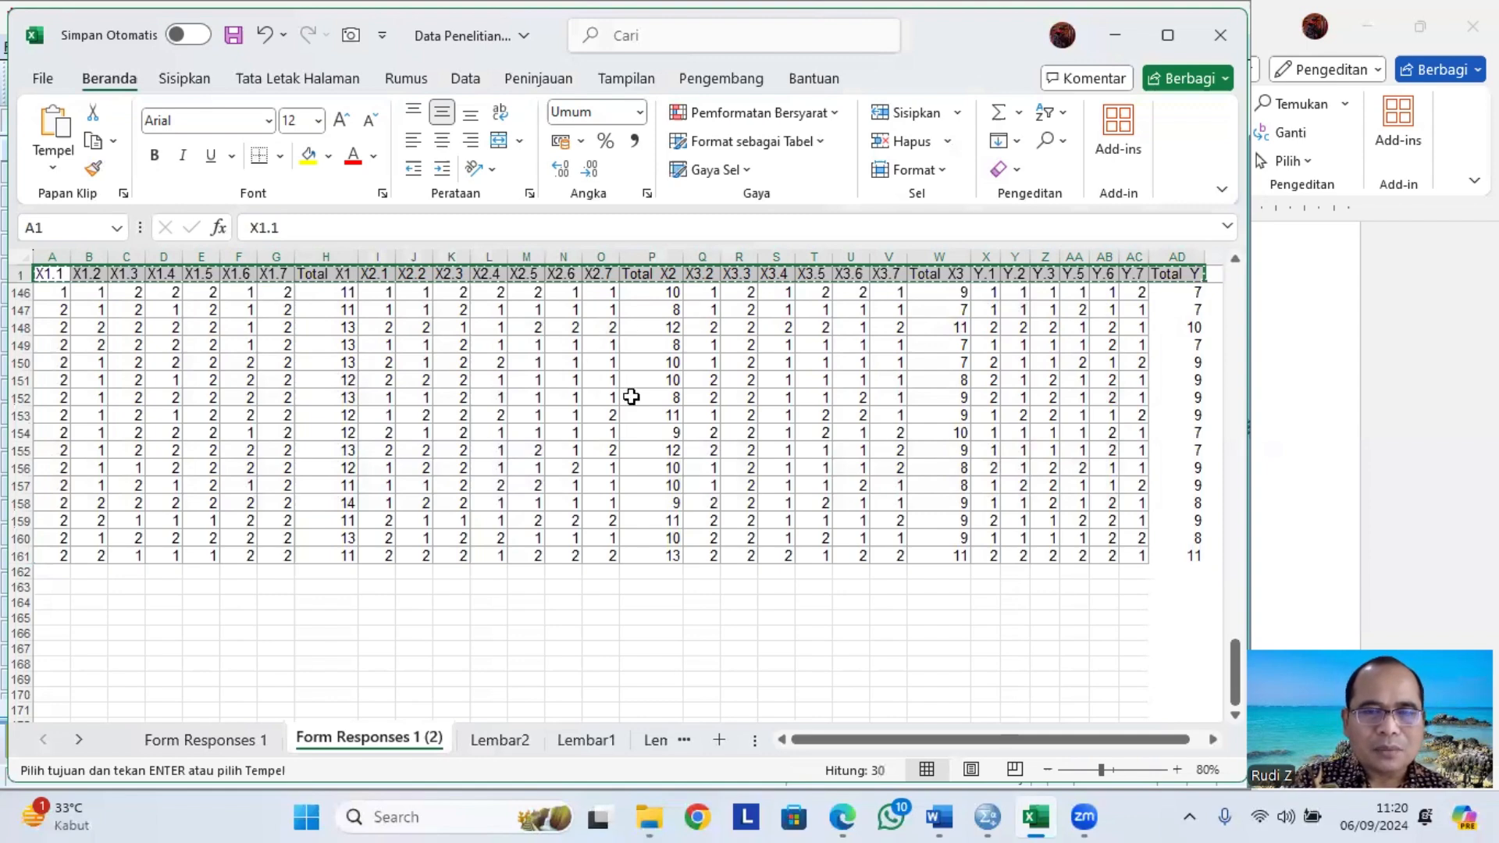
# Paste the headers transposed into column A of Lembar2 and copy that column of variable names.
pyautogui.click(500, 741)
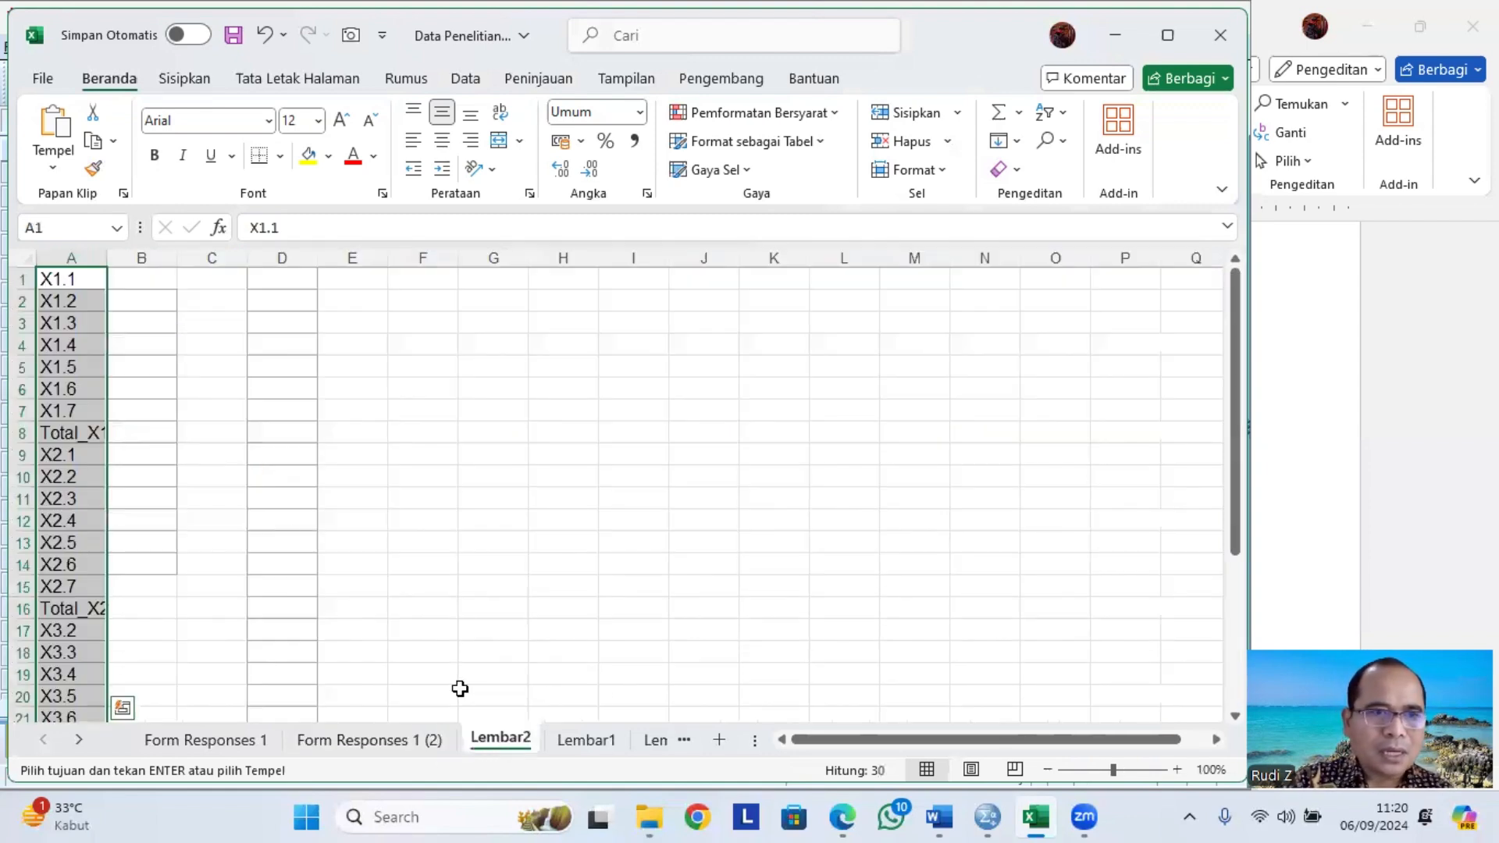
pyautogui.rightClick(82, 294)
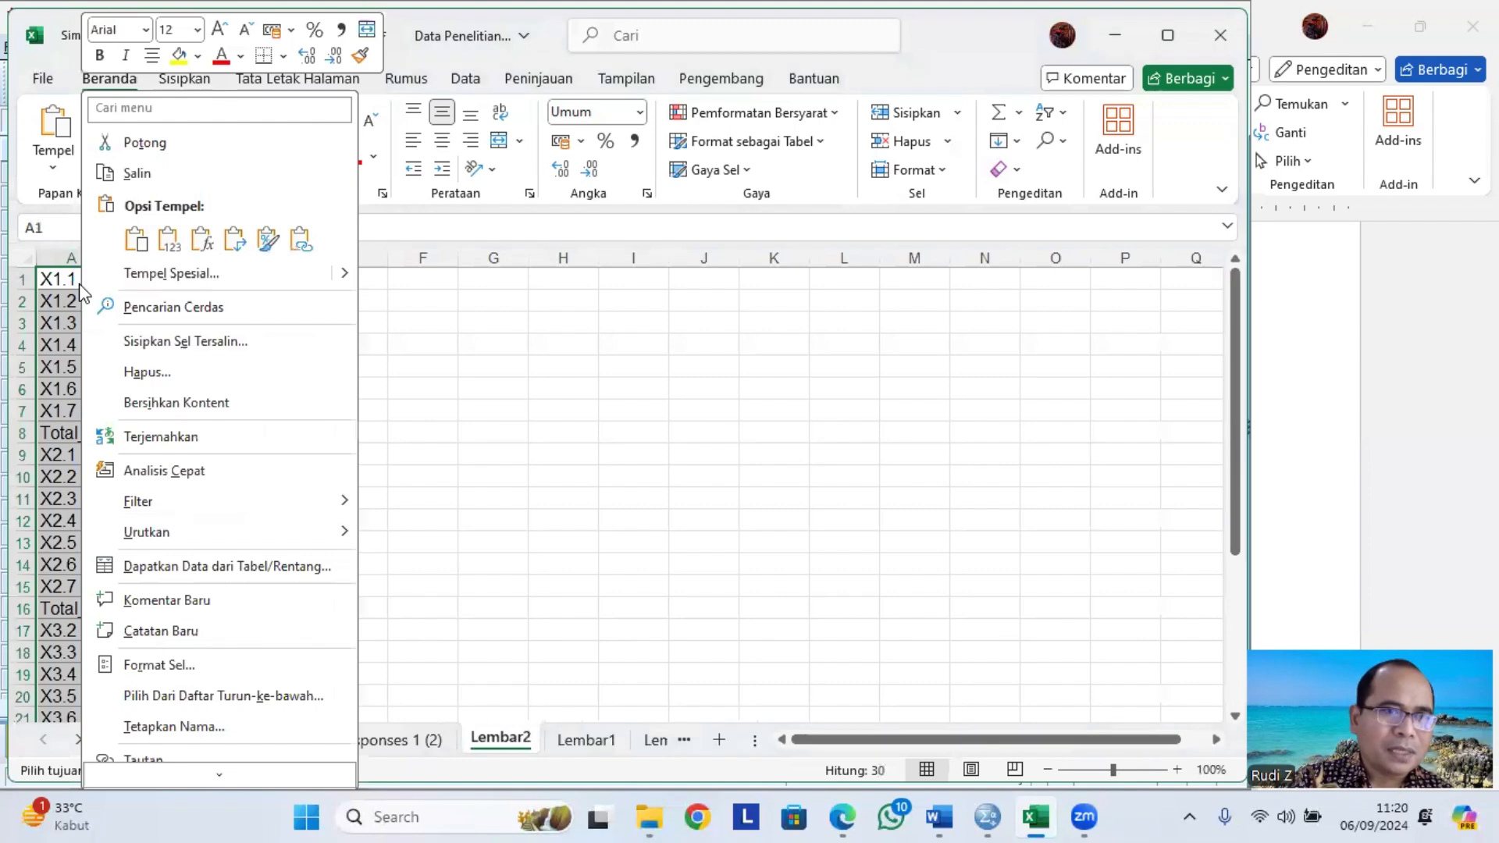
pyautogui.click(234, 242)
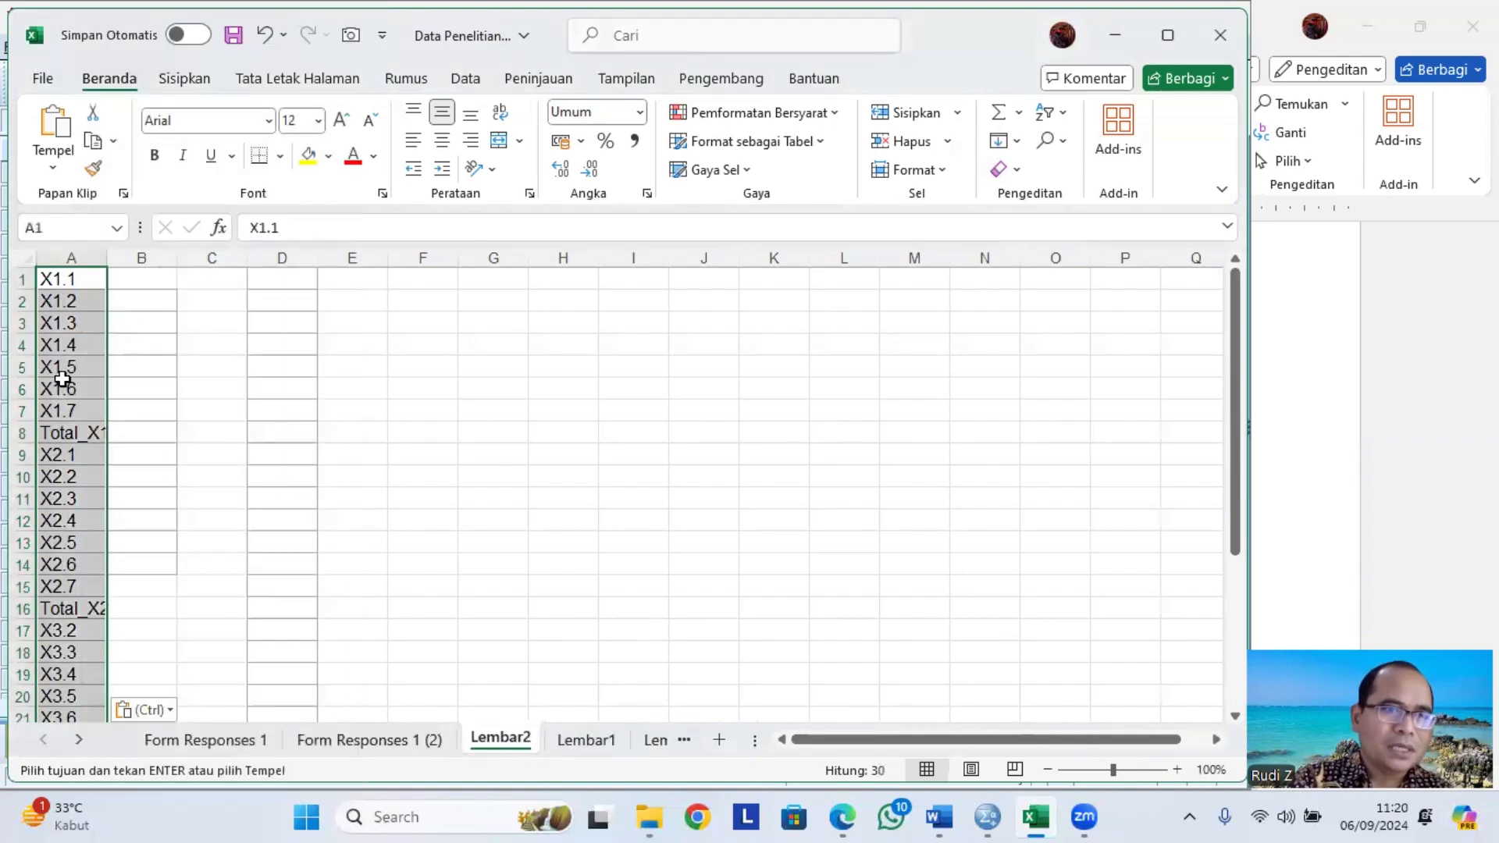
pyautogui.hotkey('ctrl', 'c')
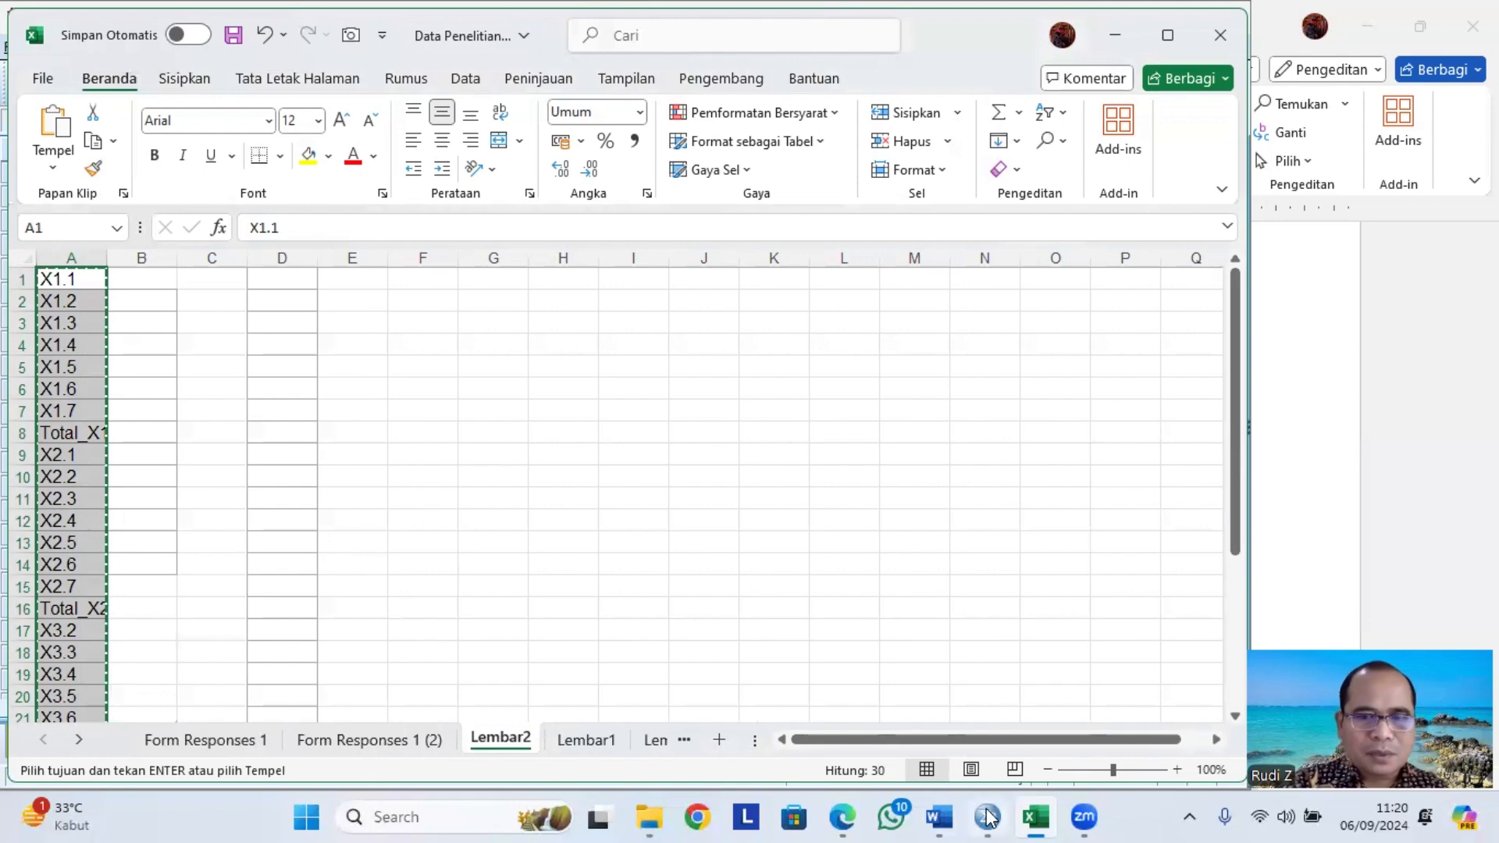
# Switch to SPSS and review the variable names in the Variable View.
pyautogui.click(990, 817)
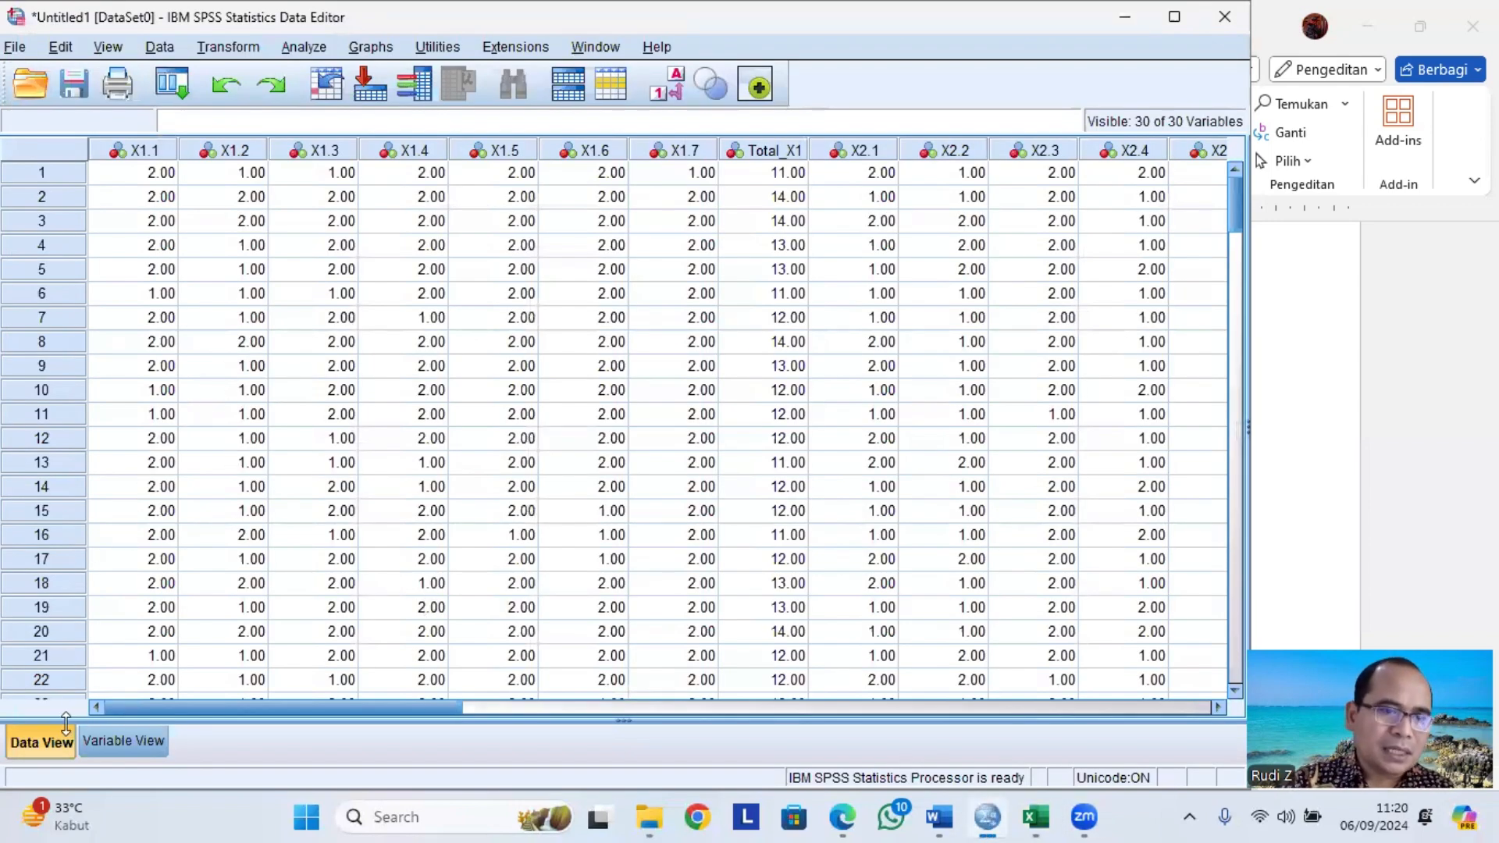
pyautogui.click(118, 740)
pyautogui.scroll(7, 125, 263)
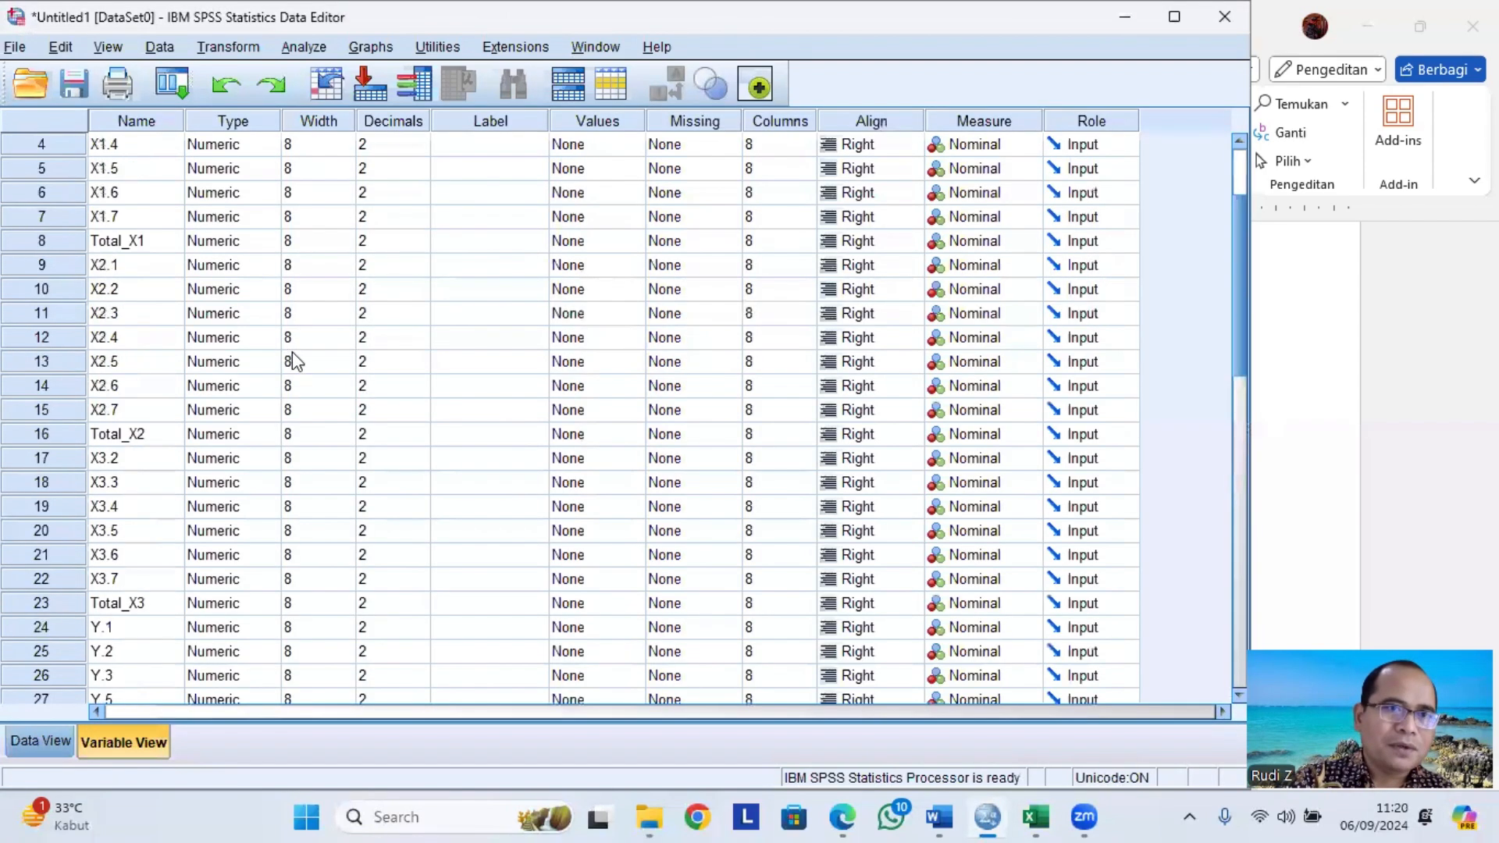
pyautogui.click(114, 149)
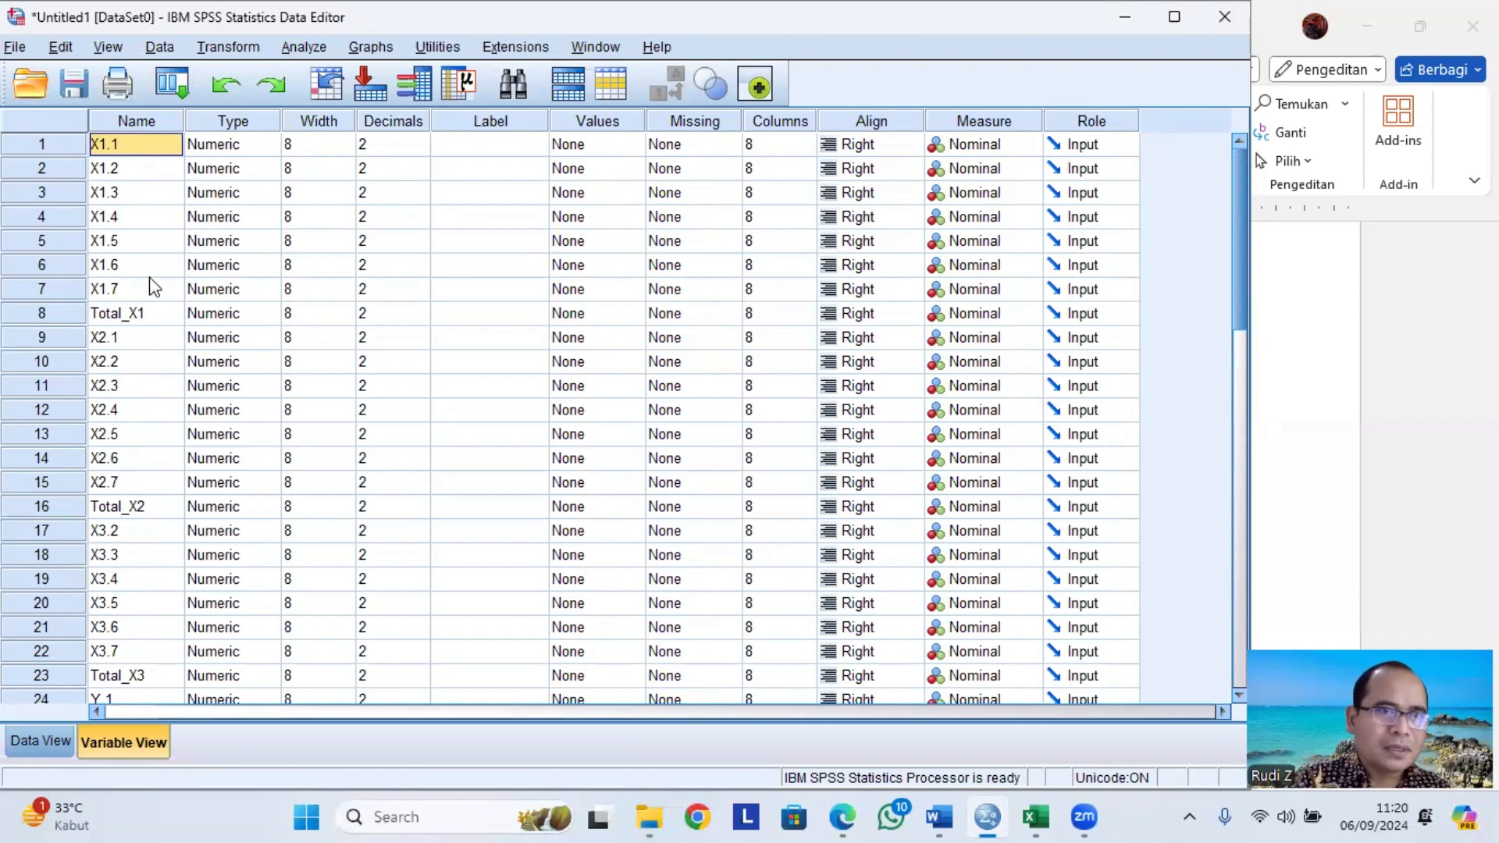
pyautogui.scroll(-6, 160, 366)
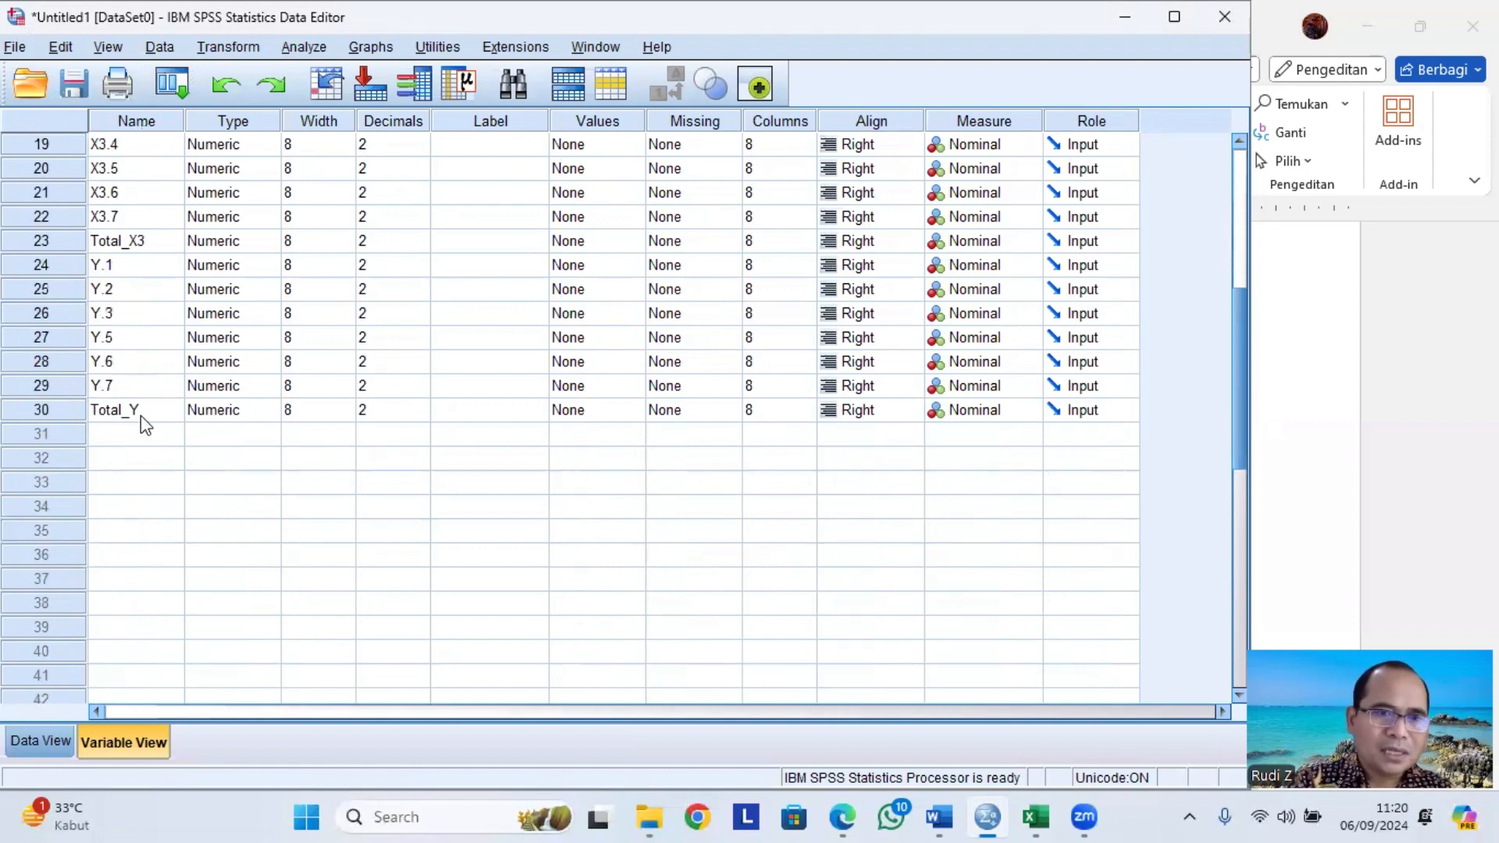
pyautogui.scroll(6, 140, 415)
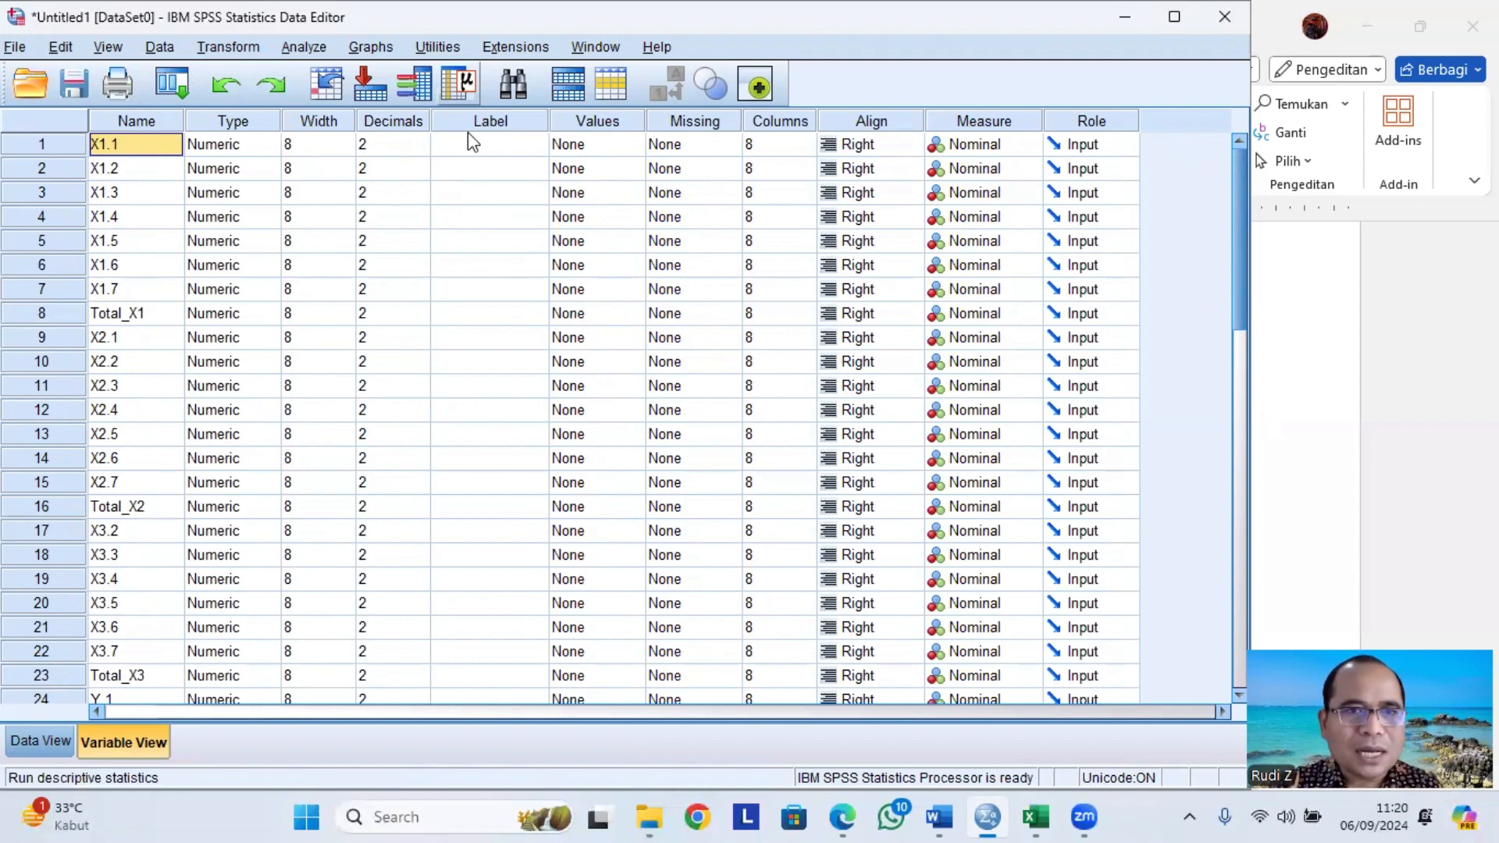
# Run a two-tailed Pearson Bivariate Correlation on X1.1 through X1.7 and Total_X1 with significant correlations flagged.
pyautogui.click(304, 47)
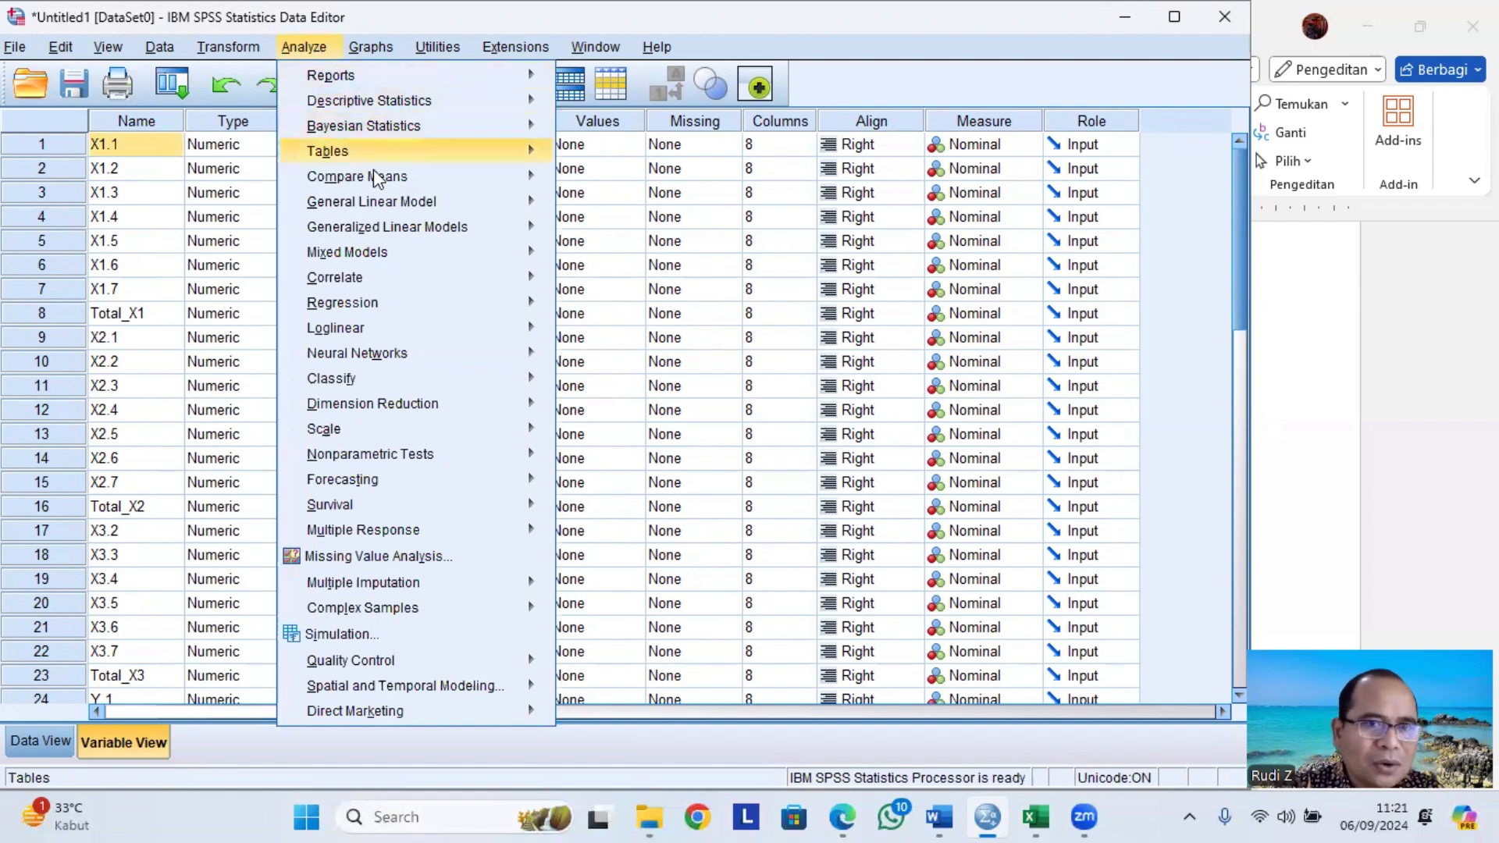
pyautogui.moveTo(413, 289)
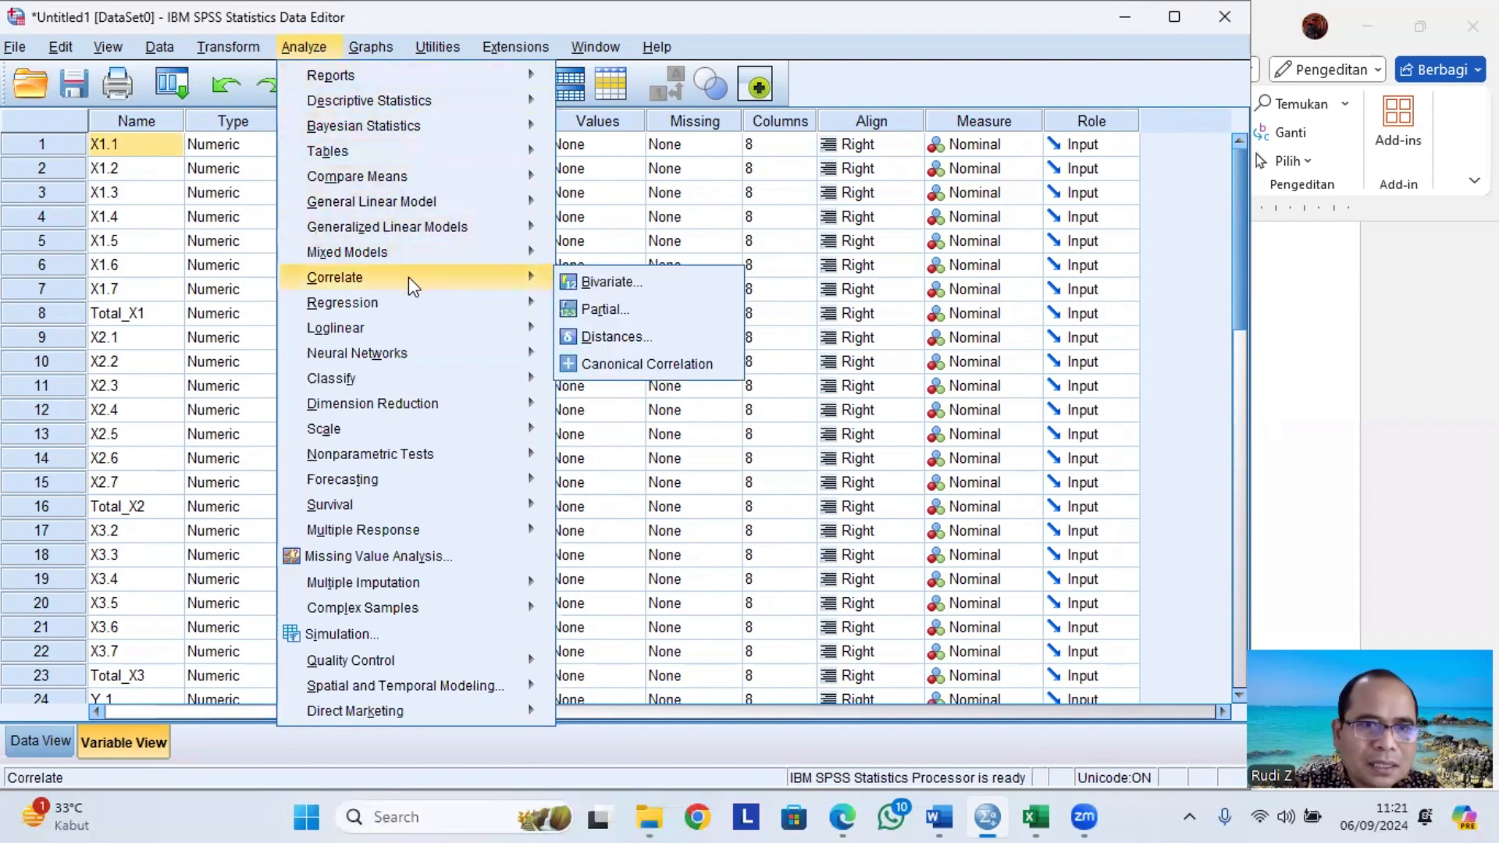
pyautogui.click(587, 282)
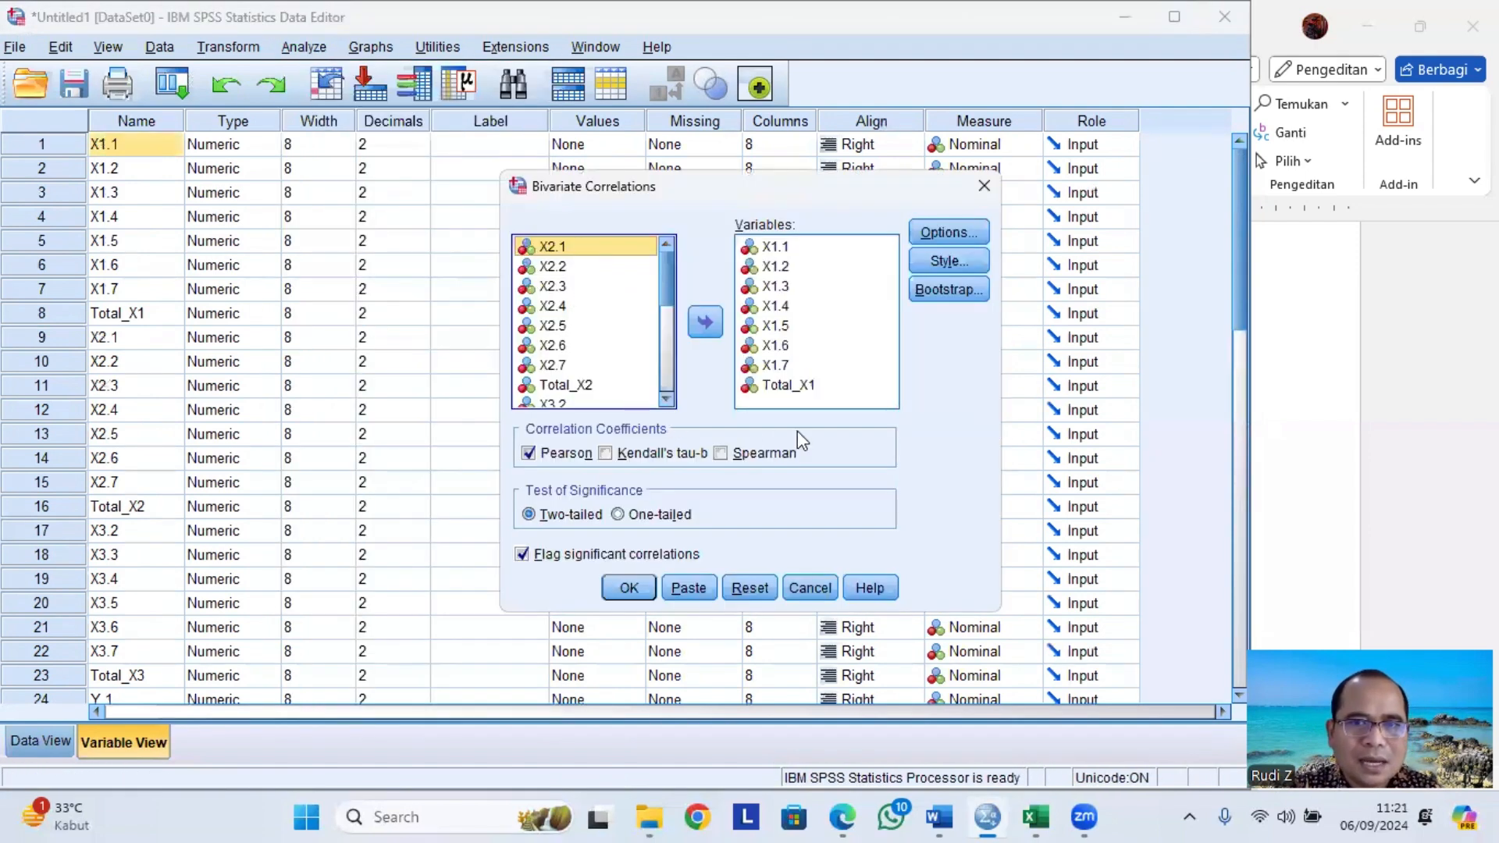
pyautogui.click(777, 249)
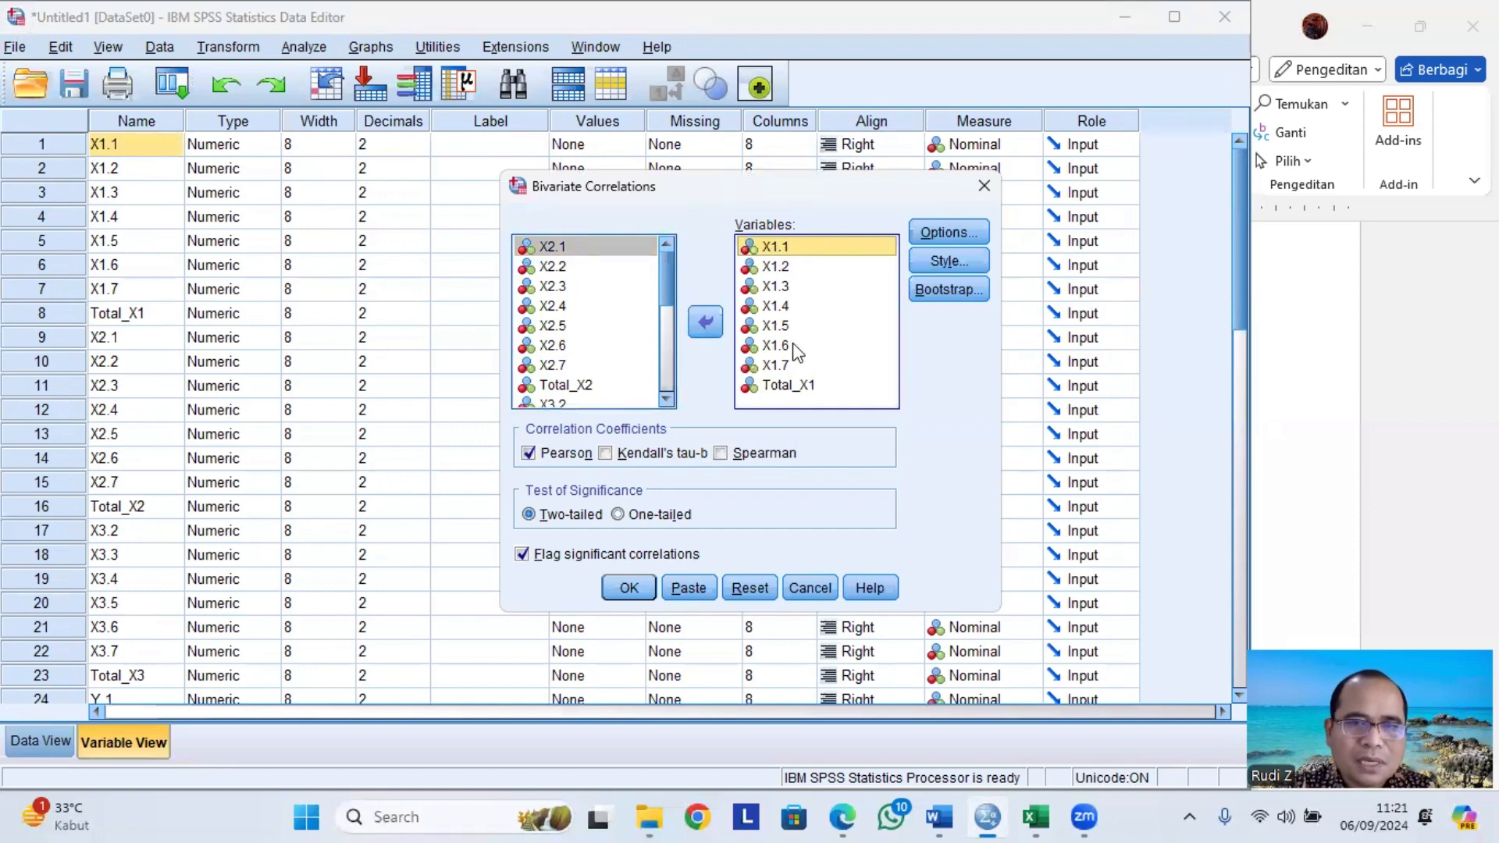
pyautogui.hotkey('ctrl', 'a')
pyautogui.click(707, 323)
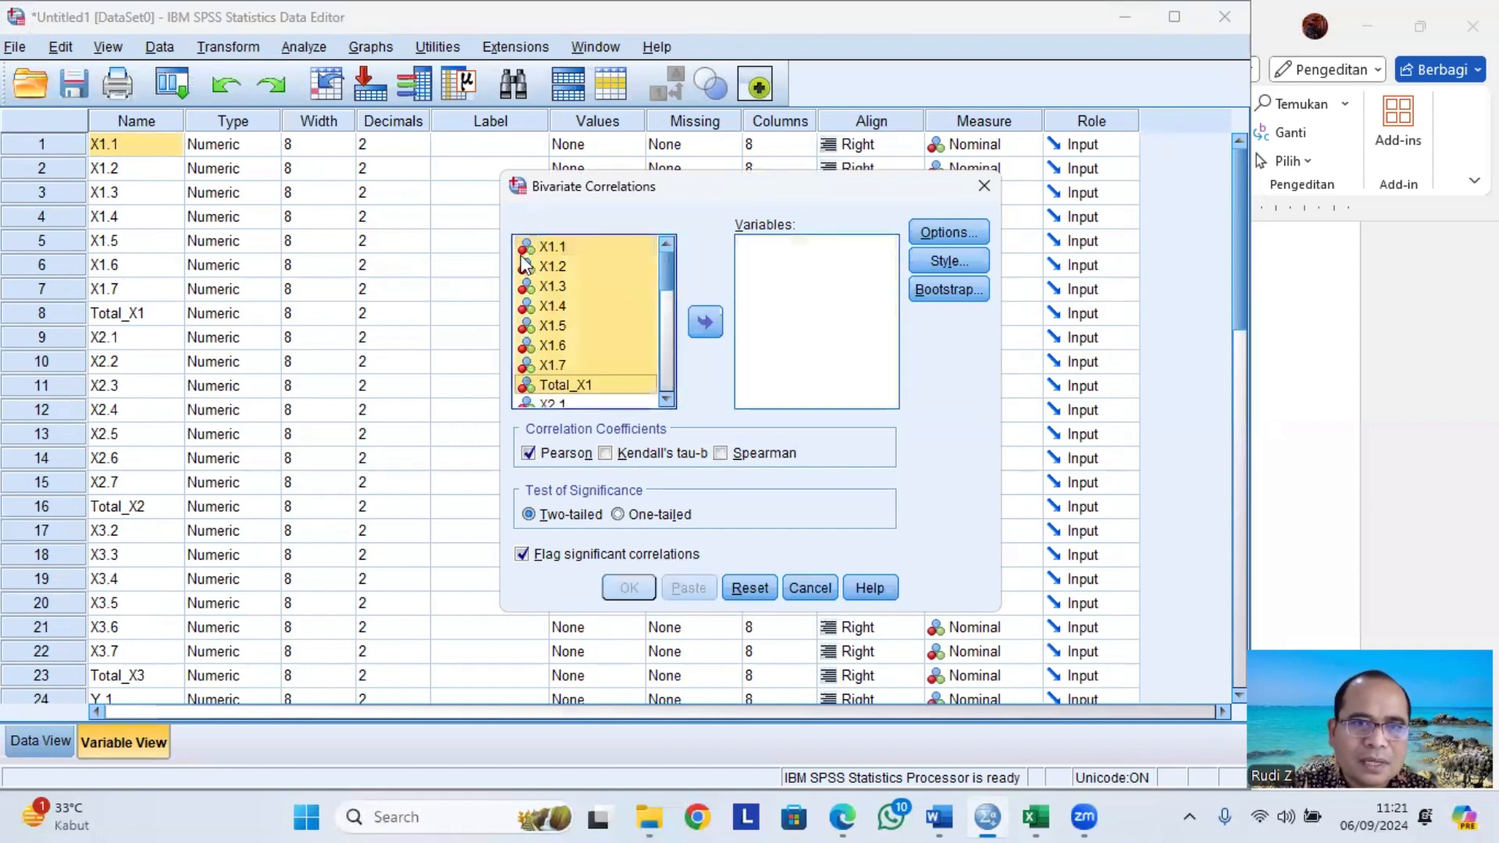
pyautogui.click(547, 248)
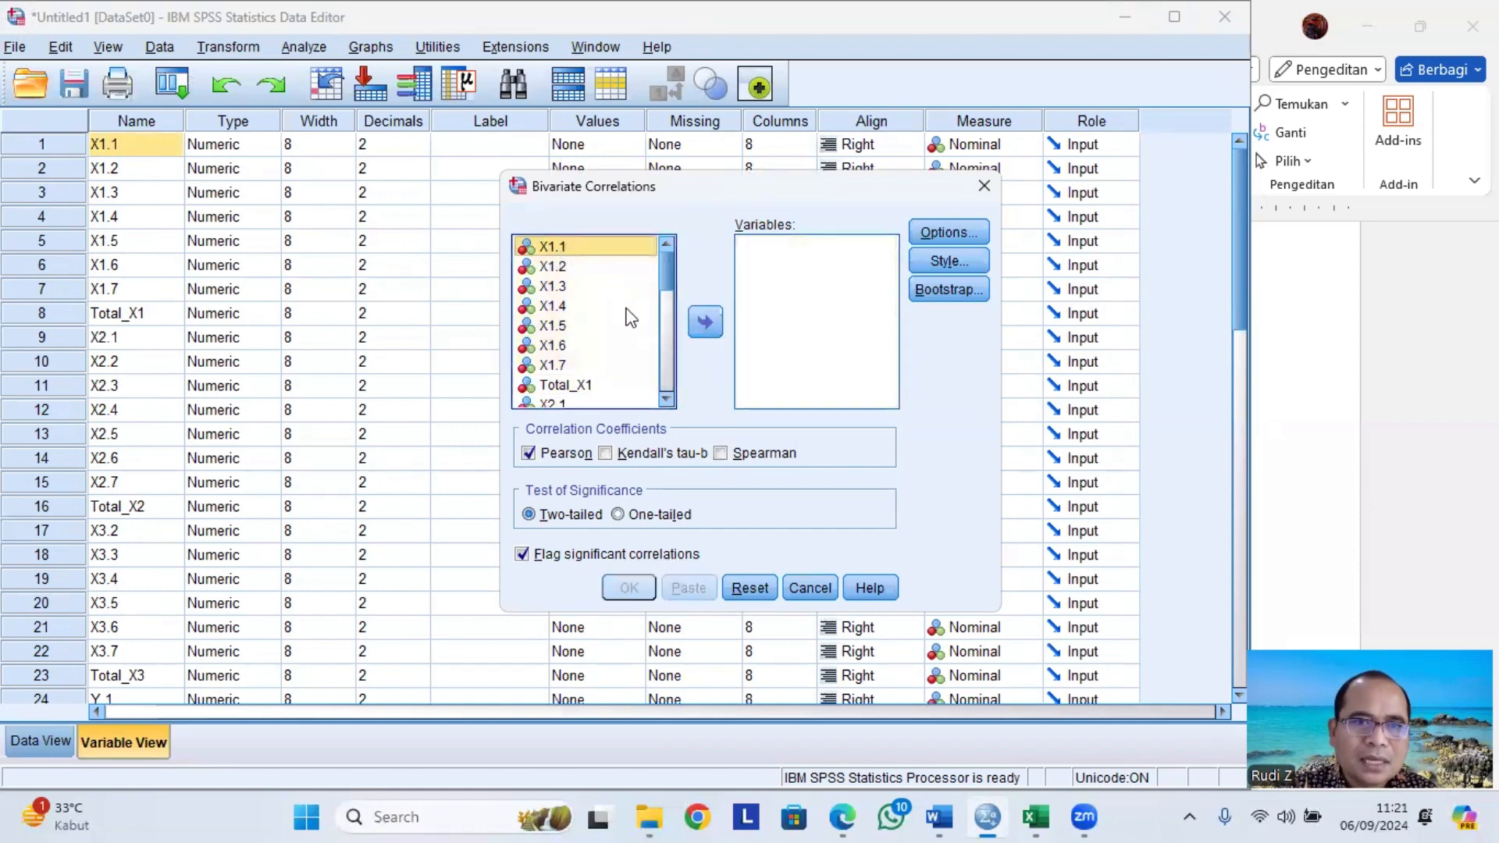
pyautogui.keyDown('shift'); pyautogui.click(593, 386); pyautogui.keyUp('shift')
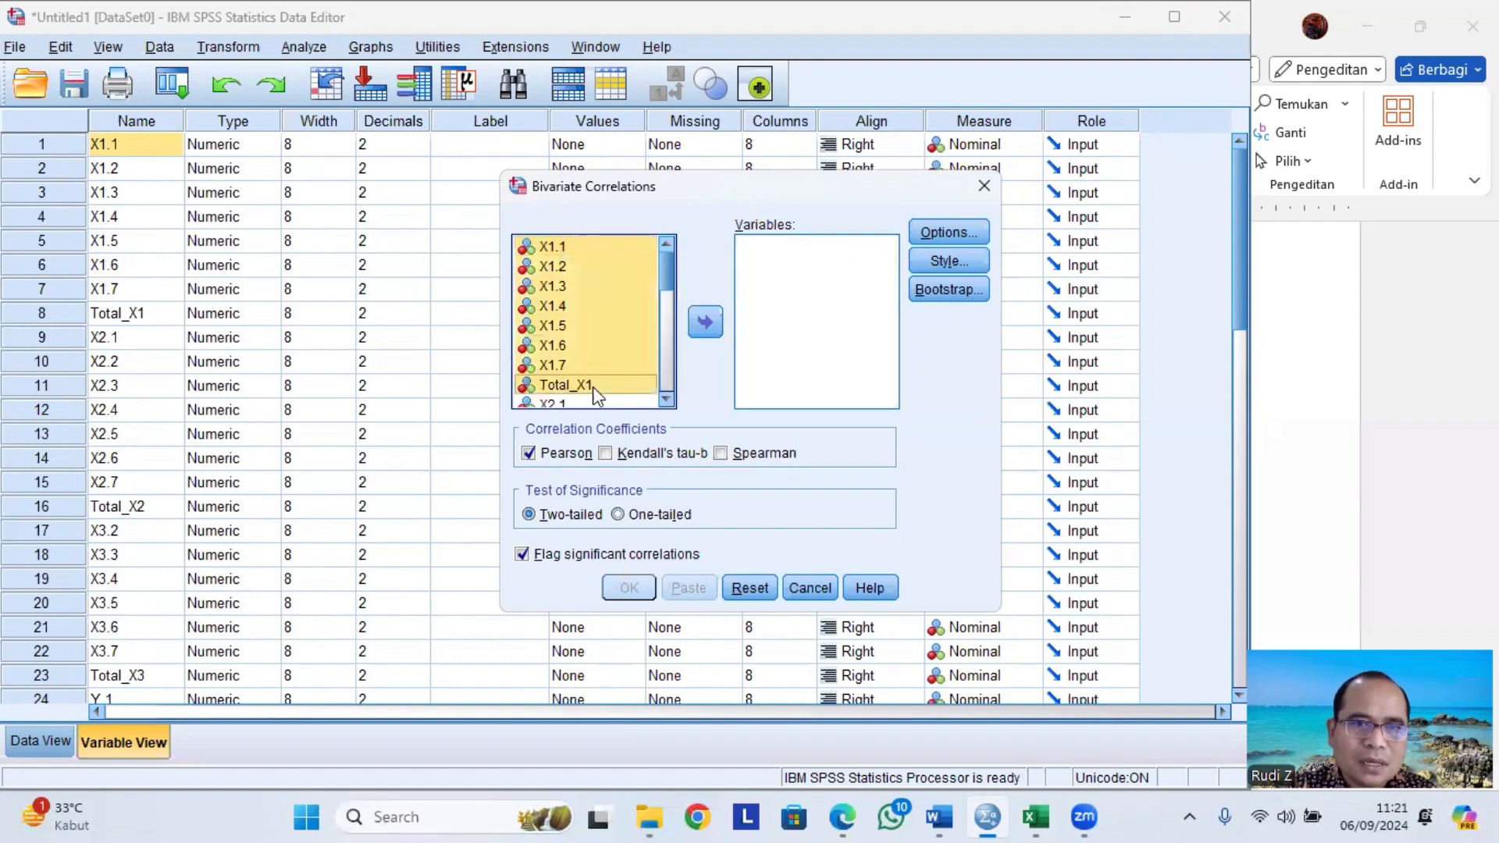
pyautogui.click(711, 331)
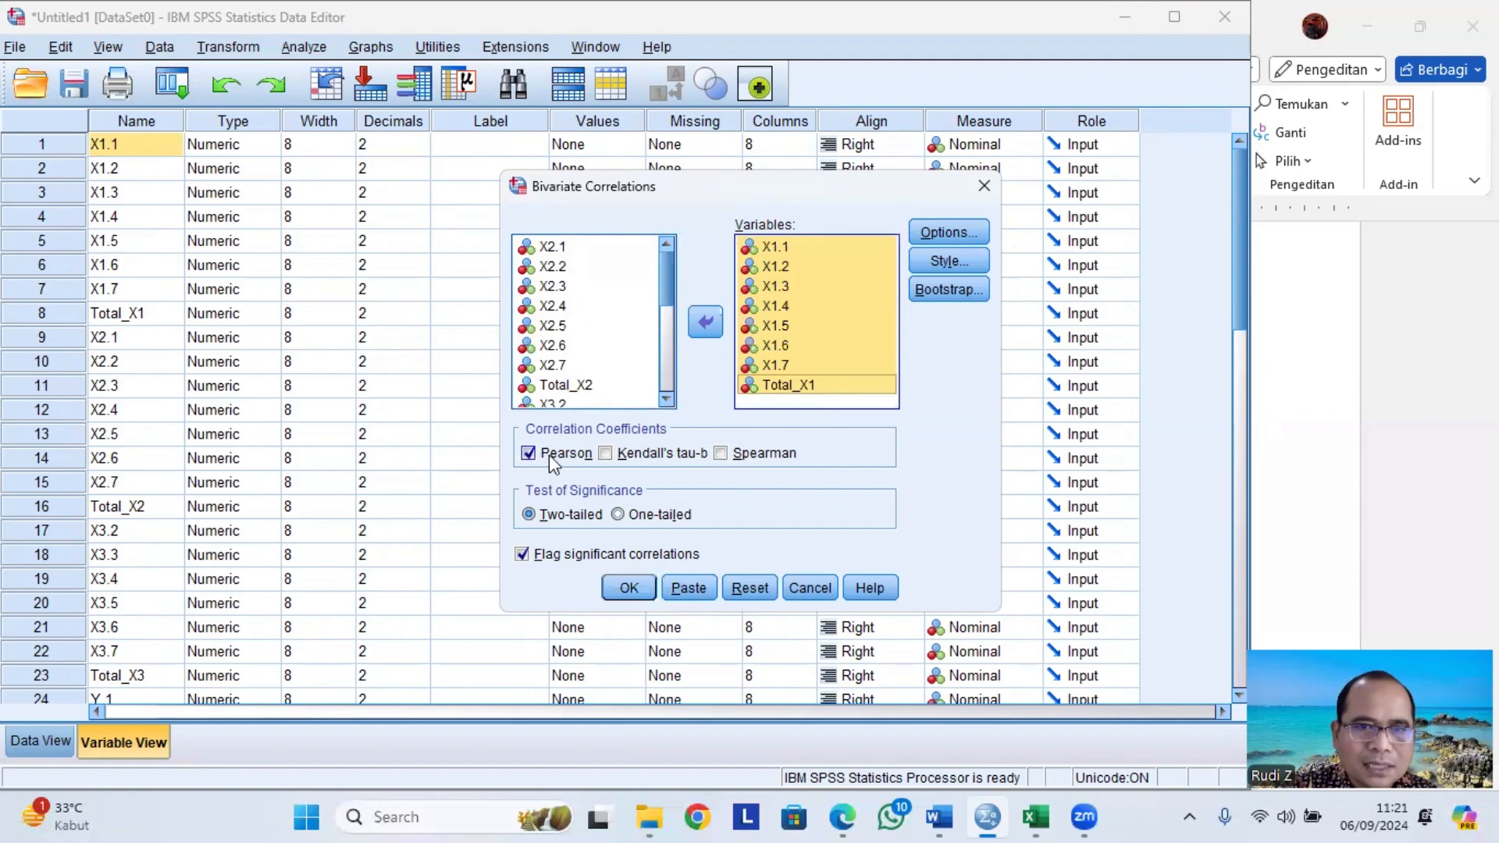
pyautogui.click(640, 588)
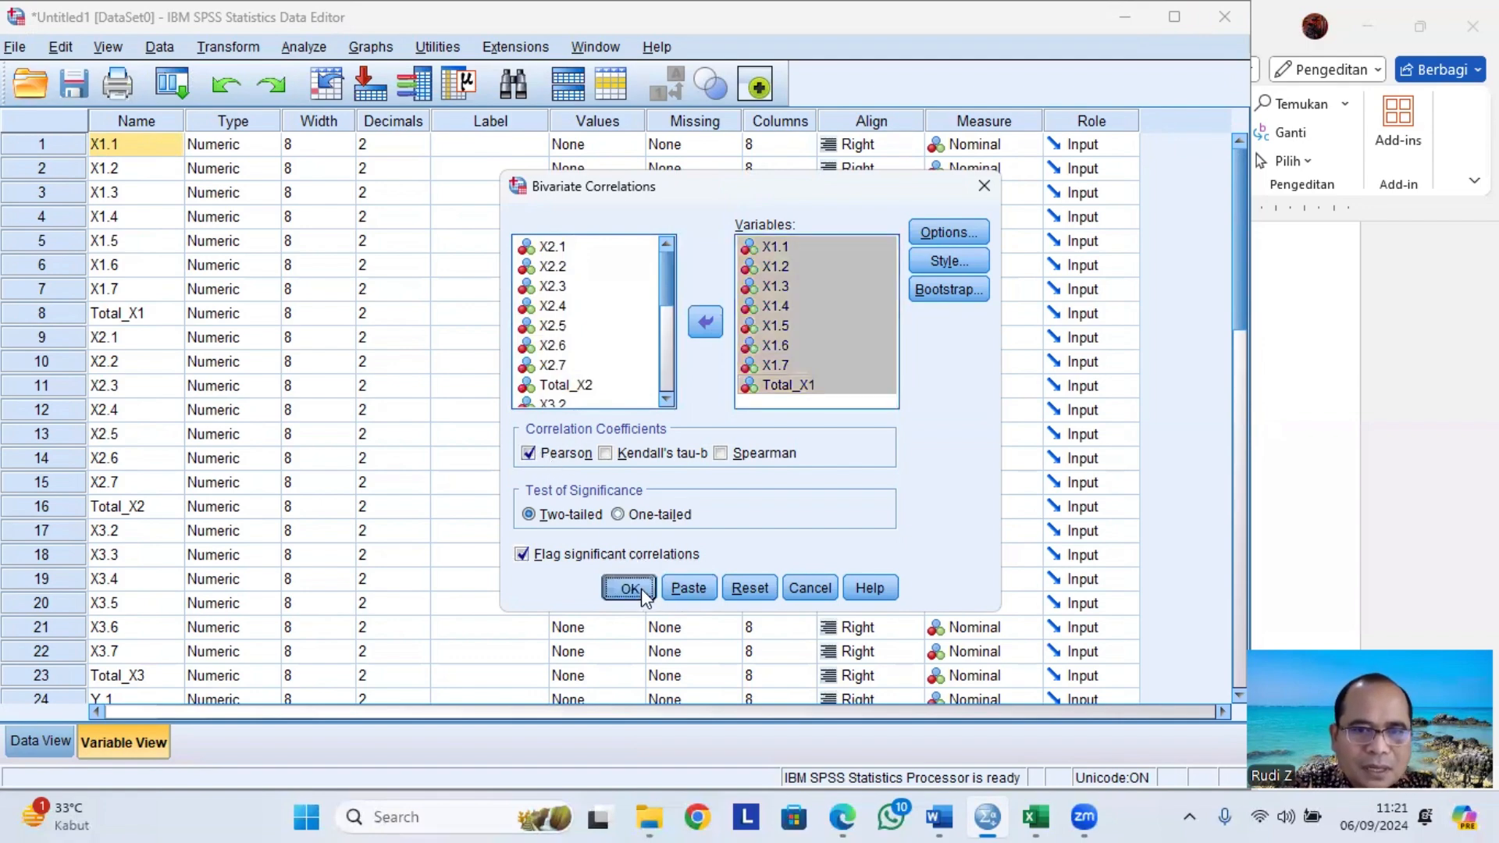
# Review the Correlations table in the output viewer.
pyautogui.scroll(-2, 726, 539)
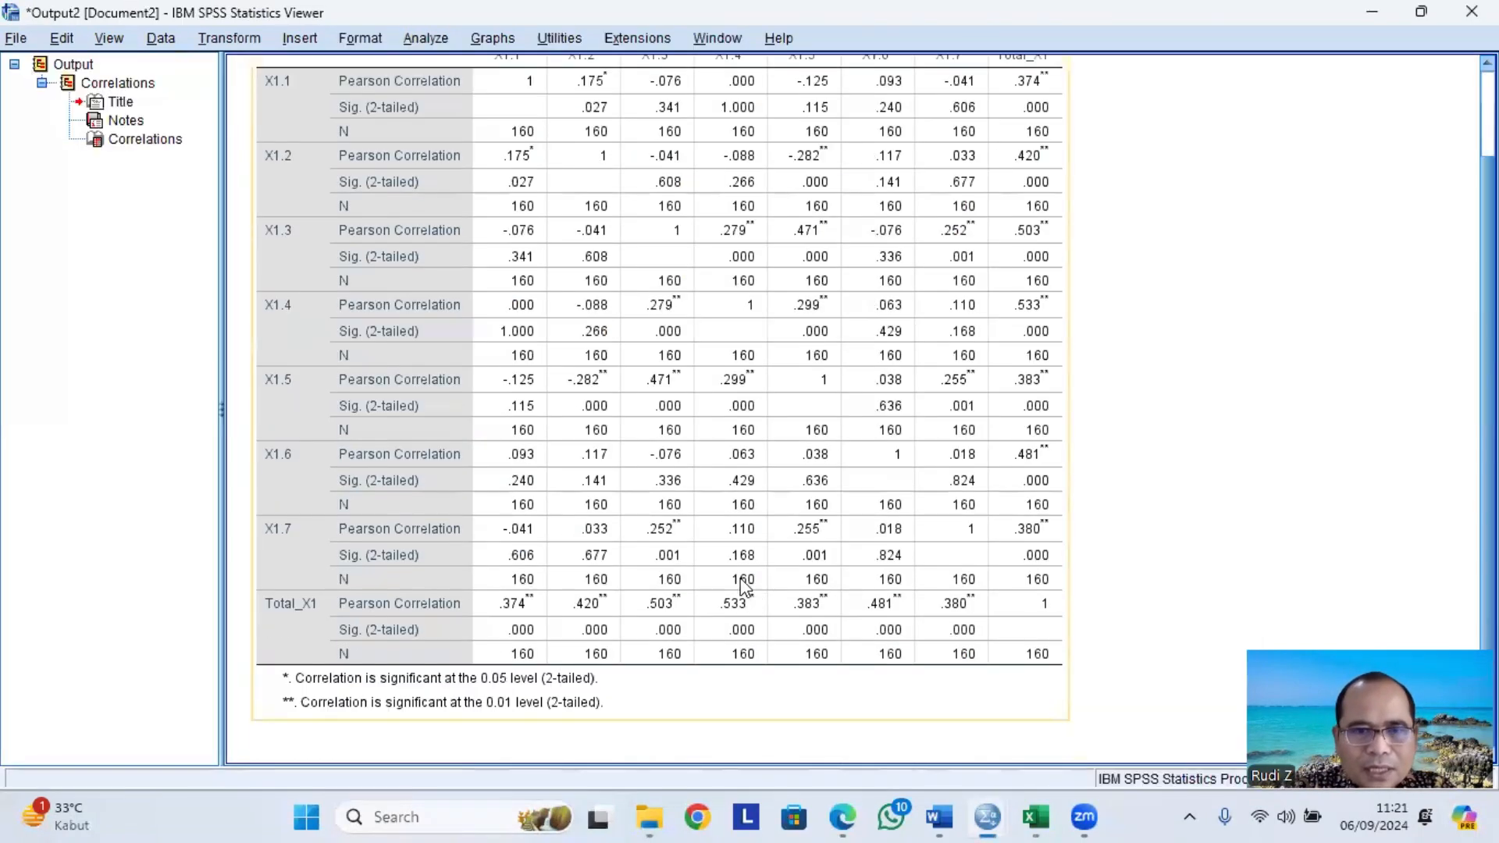
pyautogui.scroll(2, 707, 530)
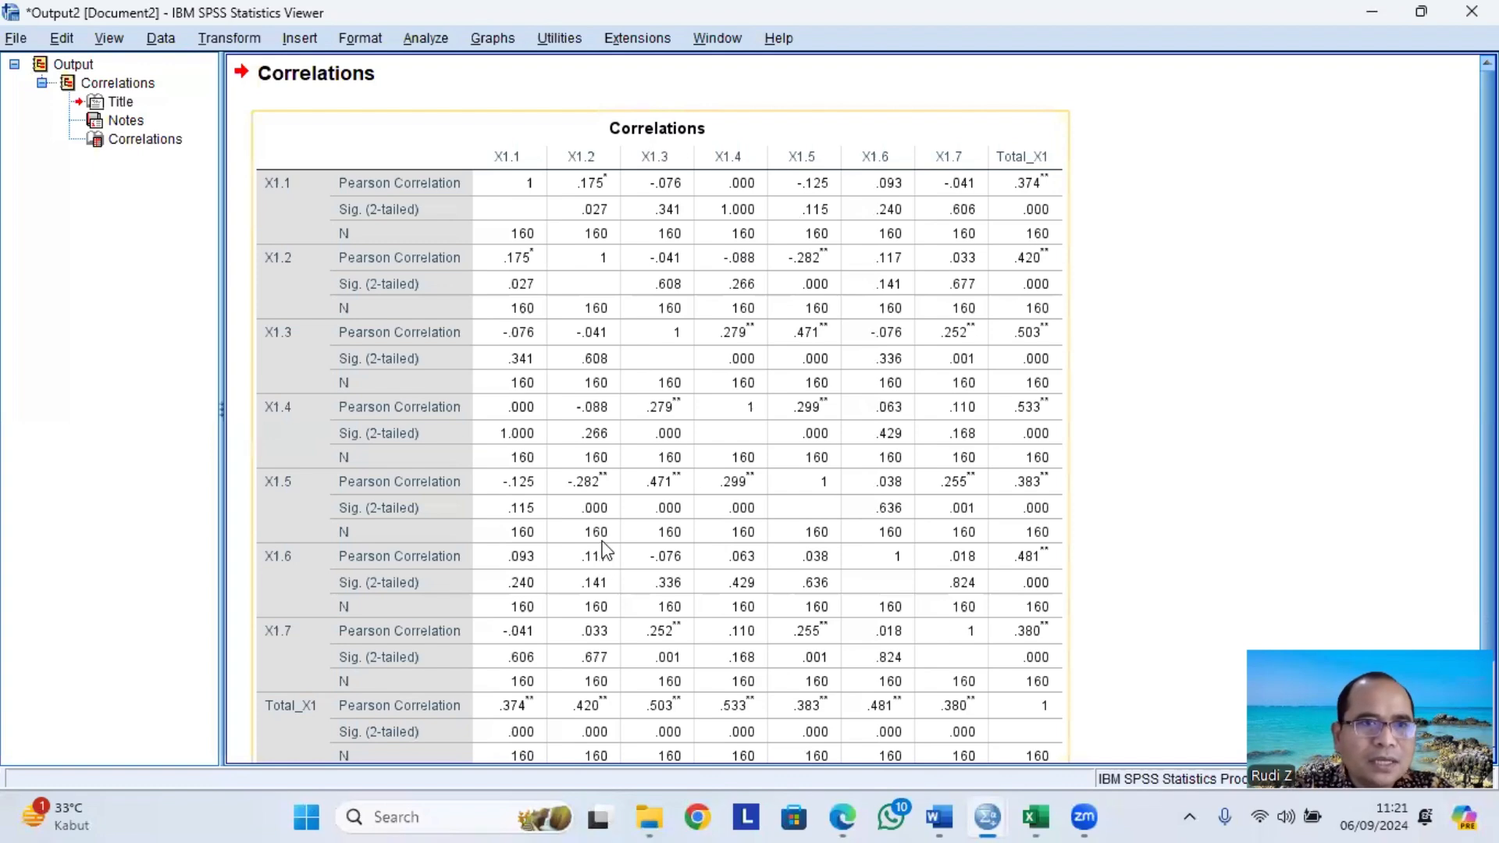
pyautogui.scroll(-1, 642, 518)
pyautogui.rightClick(643, 518)
pyautogui.click(661, 560)
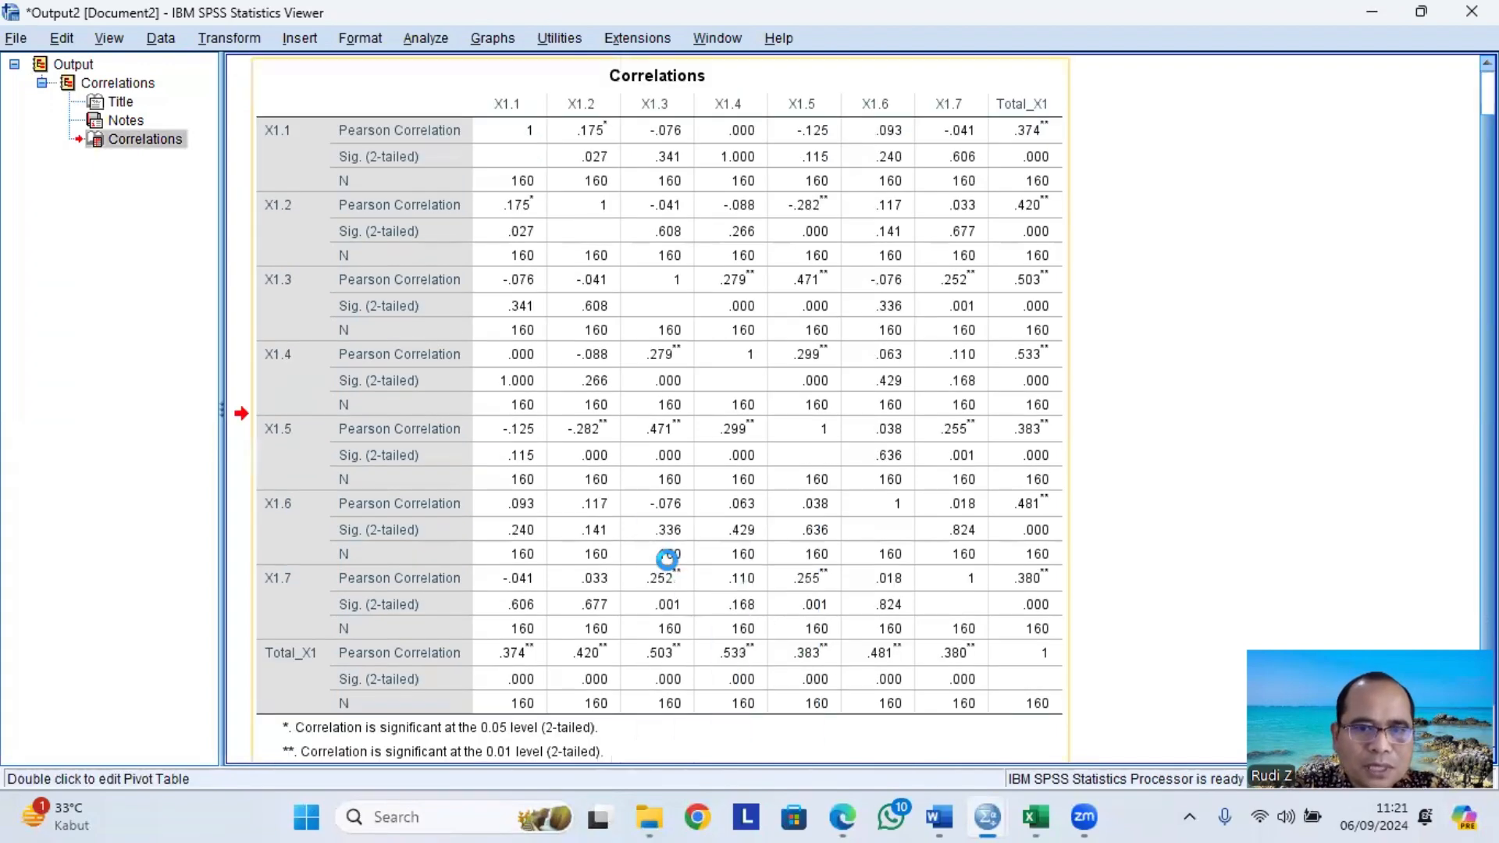
# Switch to Word and read the decision criteria for the product moment validity test.
pyautogui.click(940, 818)
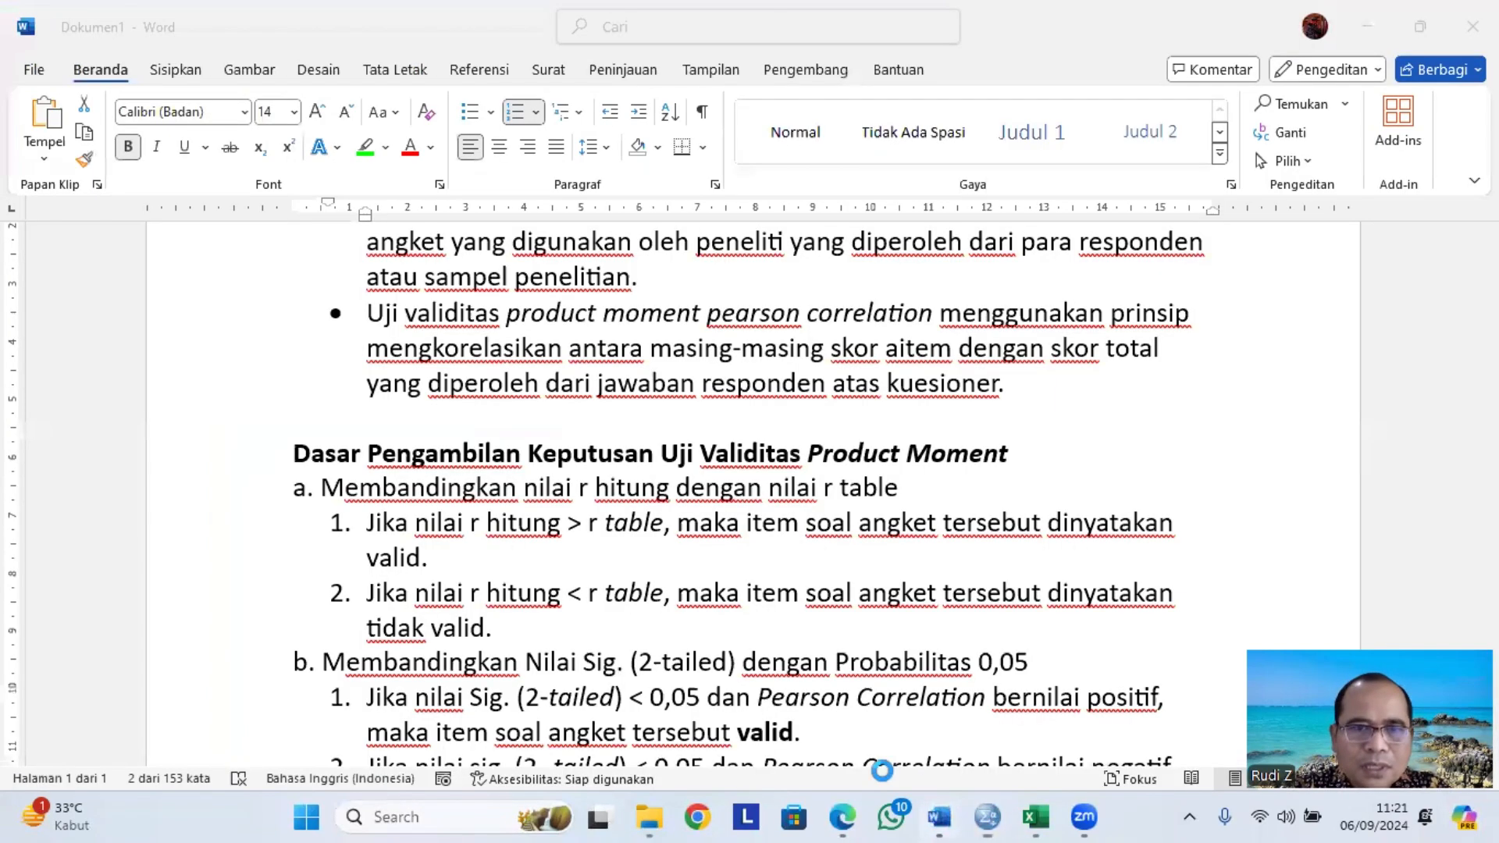
pyautogui.scroll(-4, 674, 551)
pyautogui.scroll(-3, 675, 551)
pyautogui.scroll(2, 392, 516)
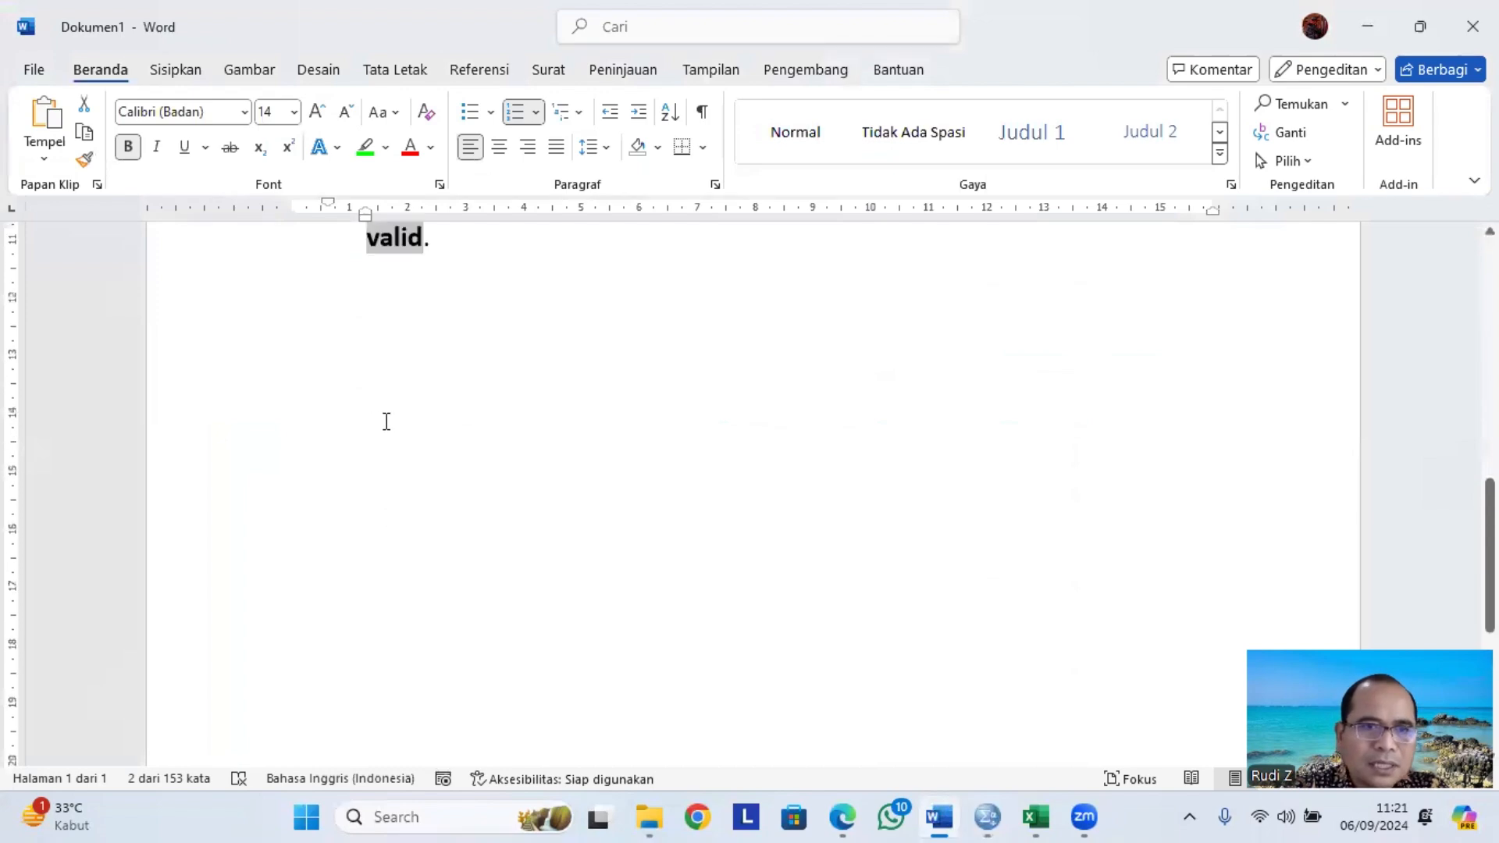
pyautogui.click(387, 485)
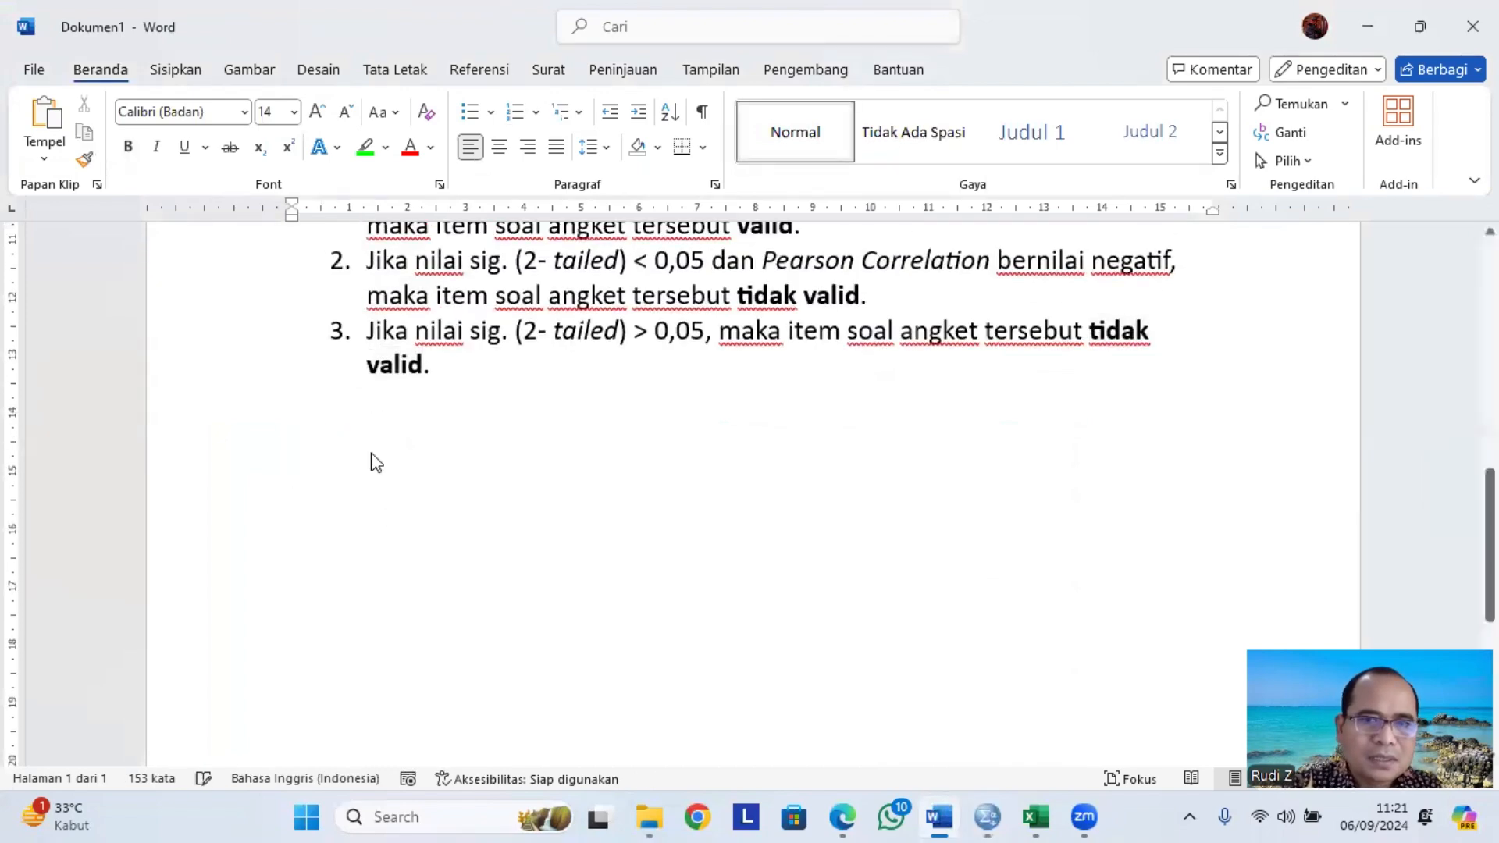
# AutoFit the pasted Correlations table to the window width.
pyautogui.scroll(7, 375, 457)
pyautogui.scroll(12, 395, 444)
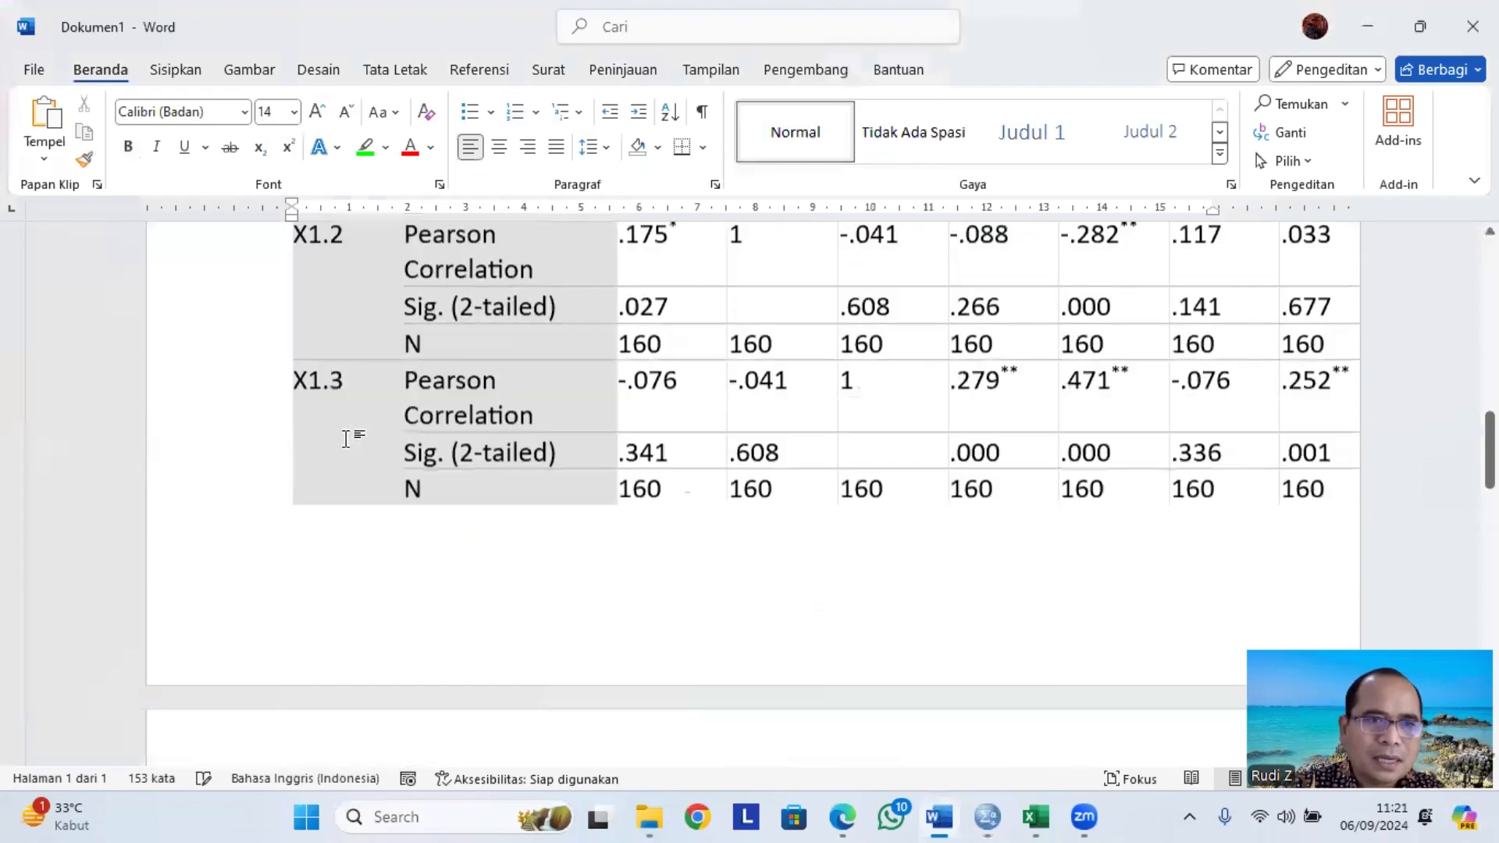
pyautogui.click(282, 364)
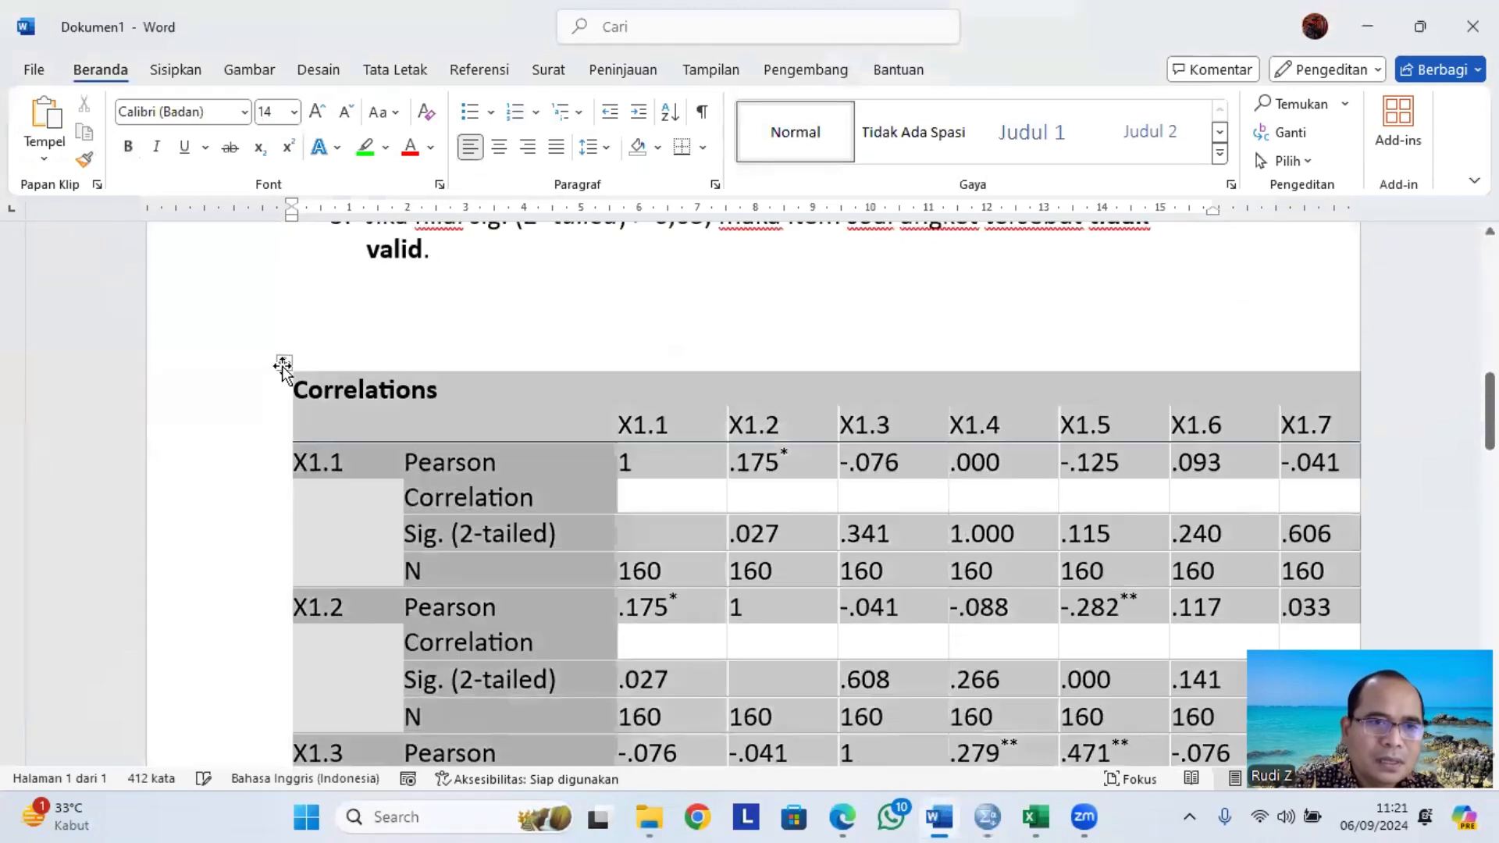
pyautogui.rightClick(283, 364)
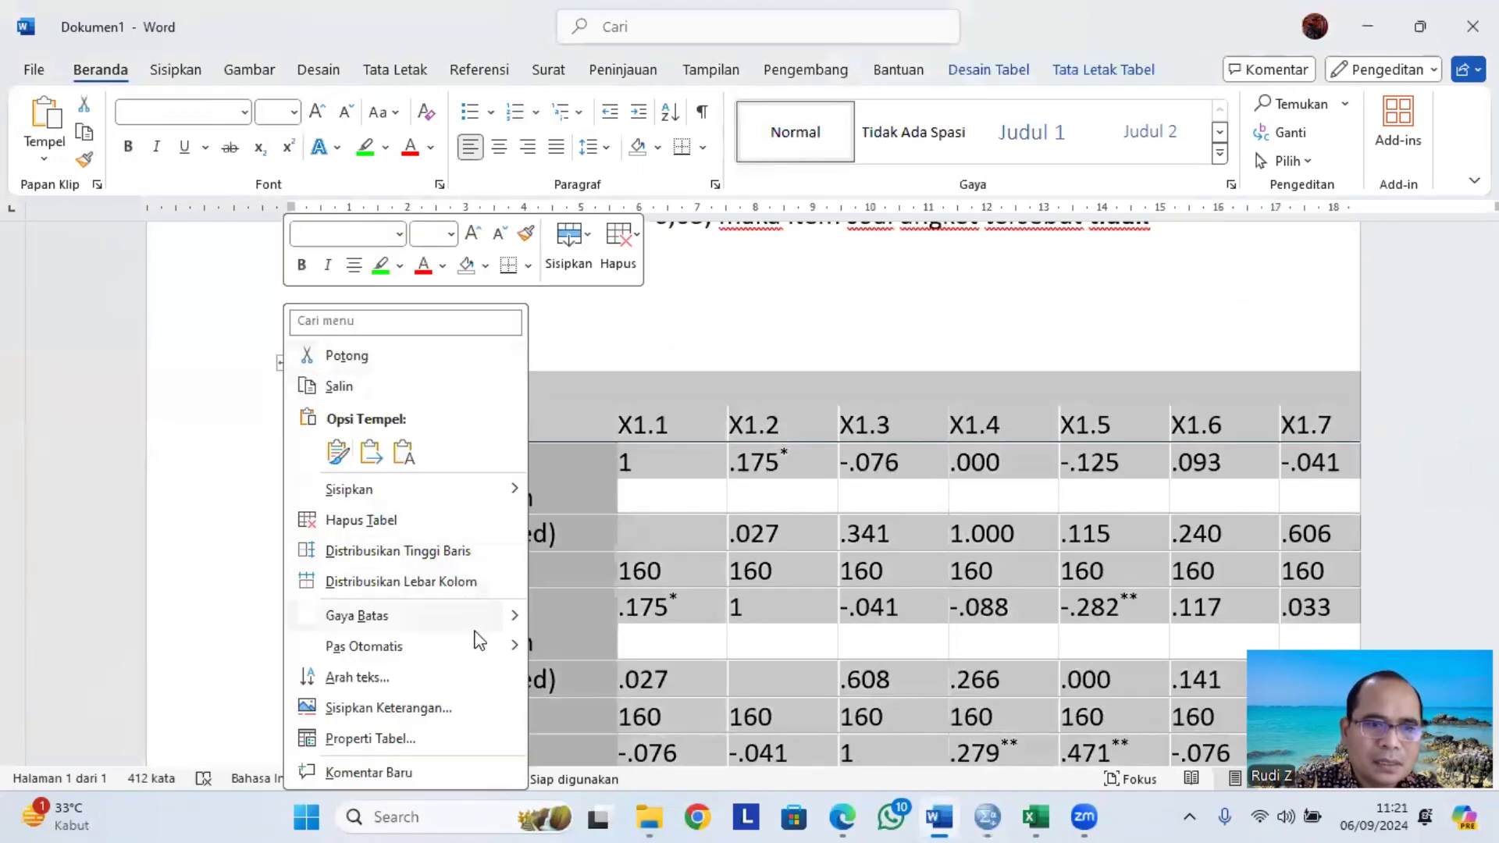
pyautogui.moveTo(485, 650)
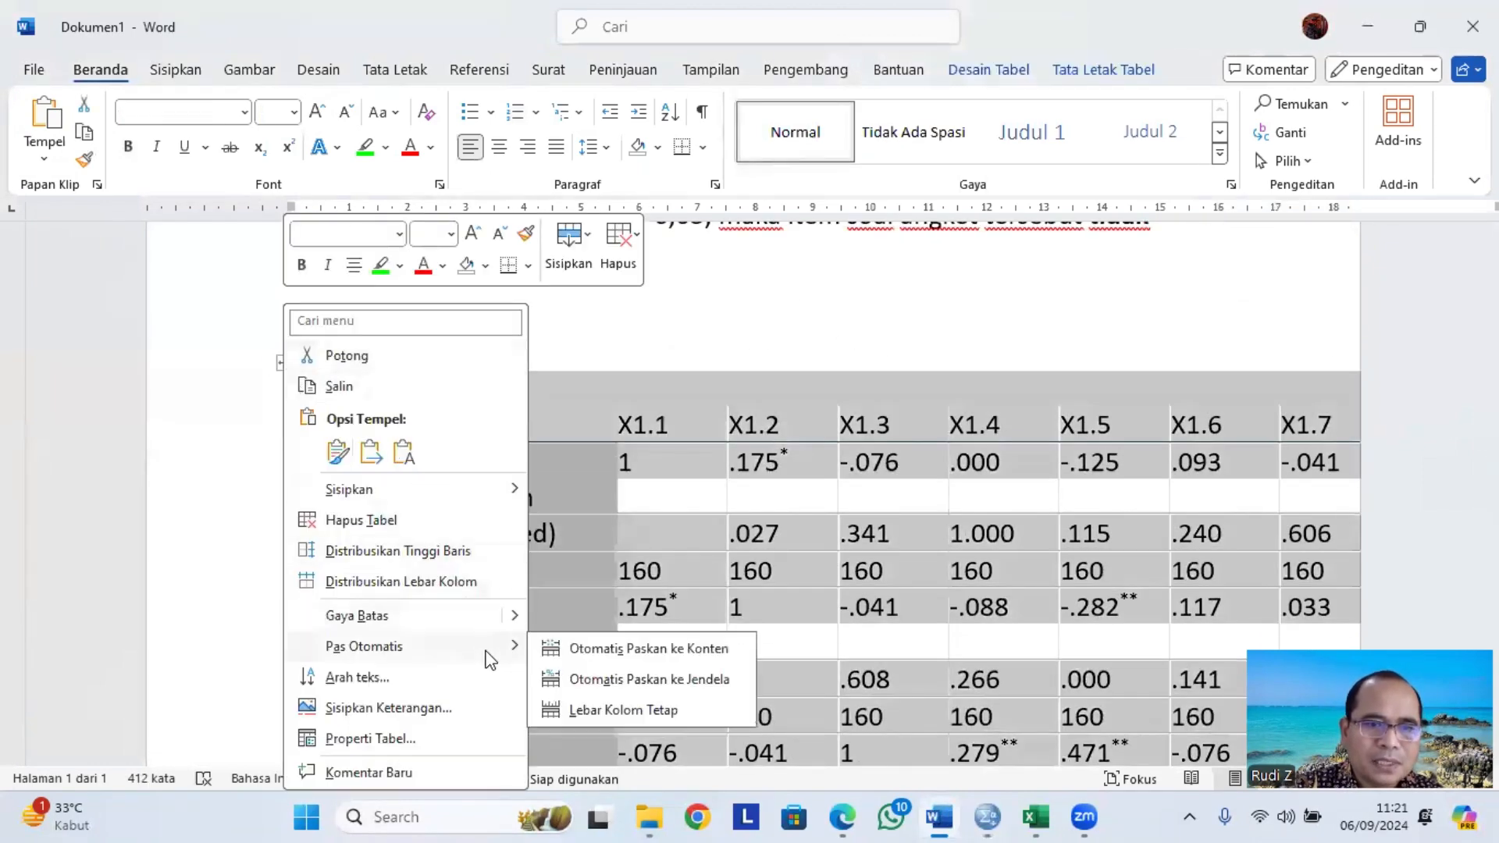
pyautogui.click(654, 679)
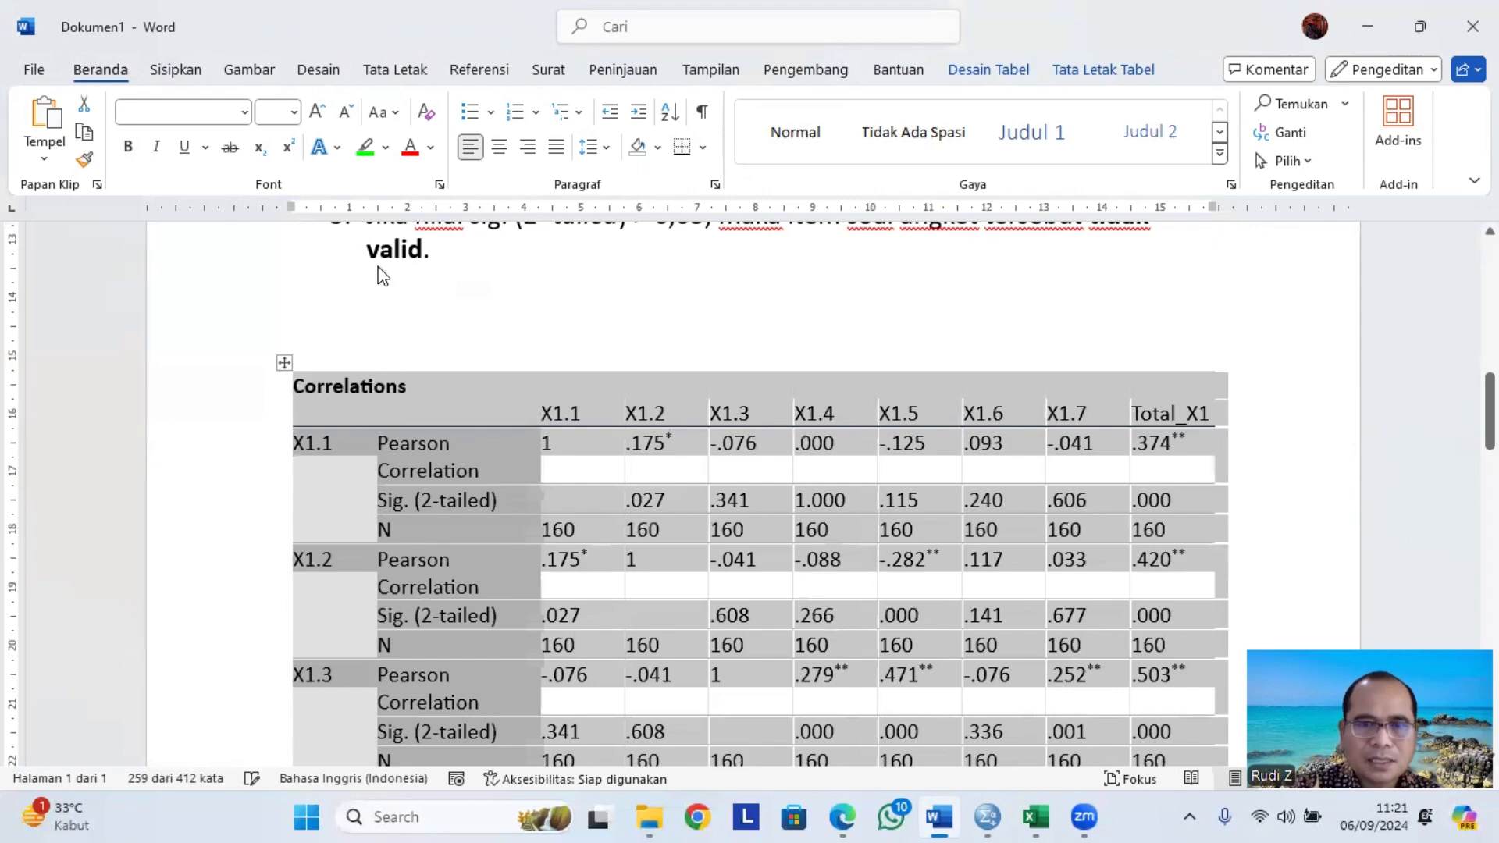
# Review the validity definition and the product moment decision criteria in the document.
pyautogui.scroll(11, 384, 247)
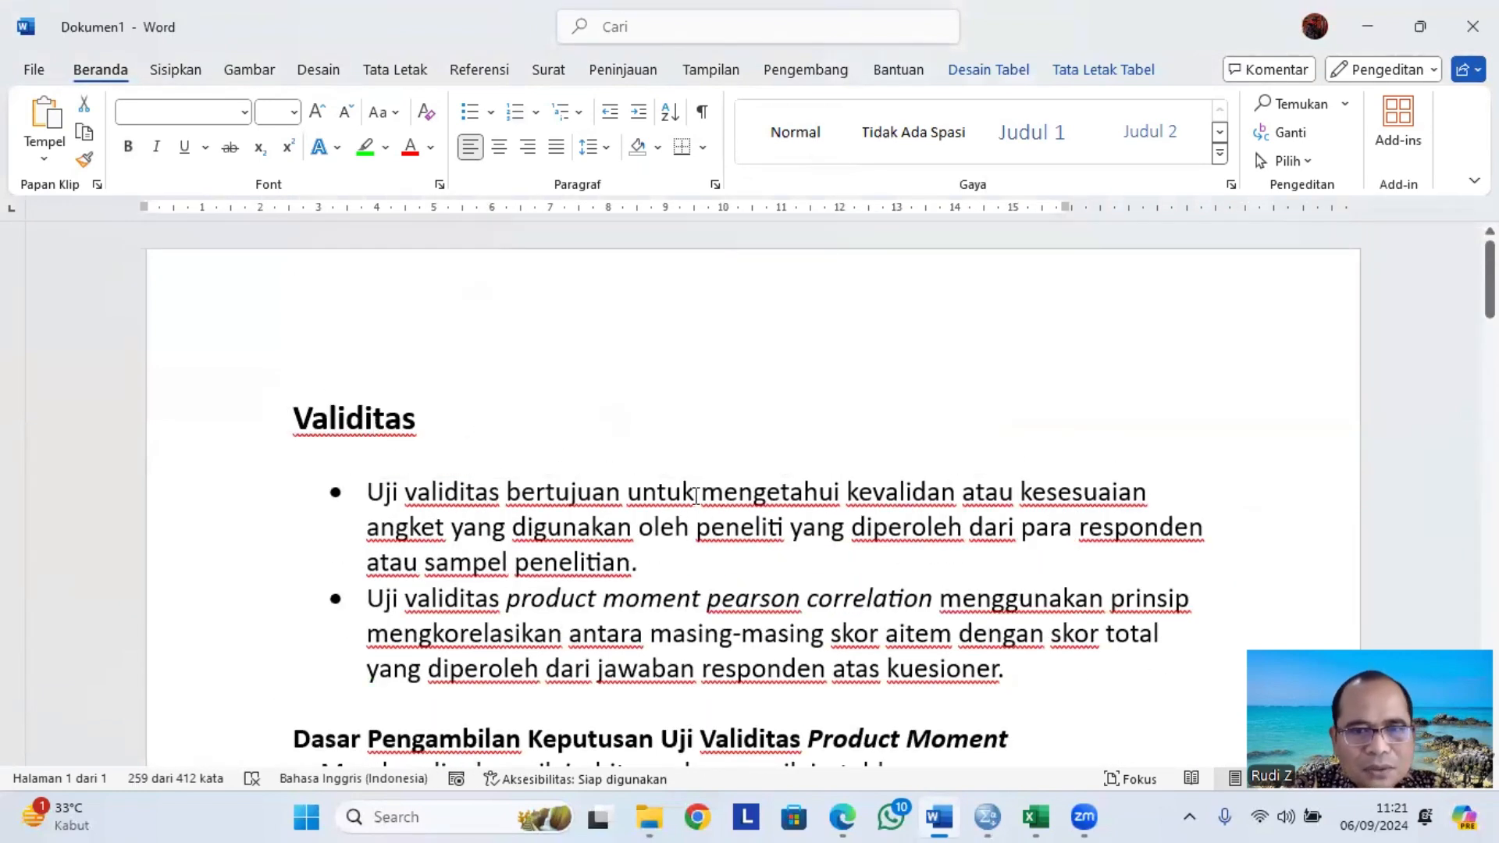
pyautogui.moveTo(720, 490); pyautogui.dragTo(659, 560)
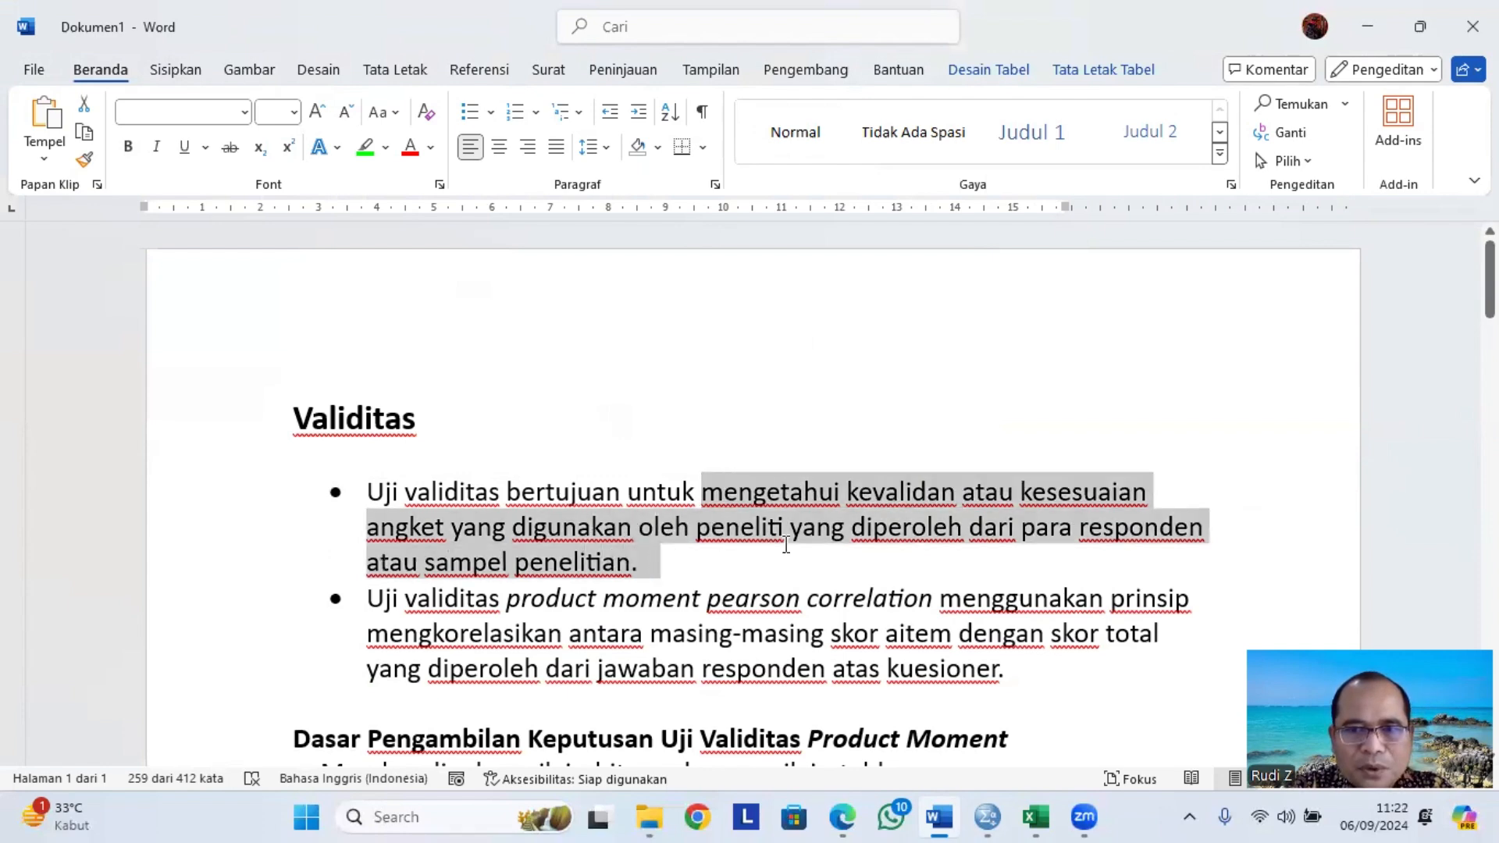
pyautogui.moveTo(786, 544); pyautogui.dragTo(602, 562)
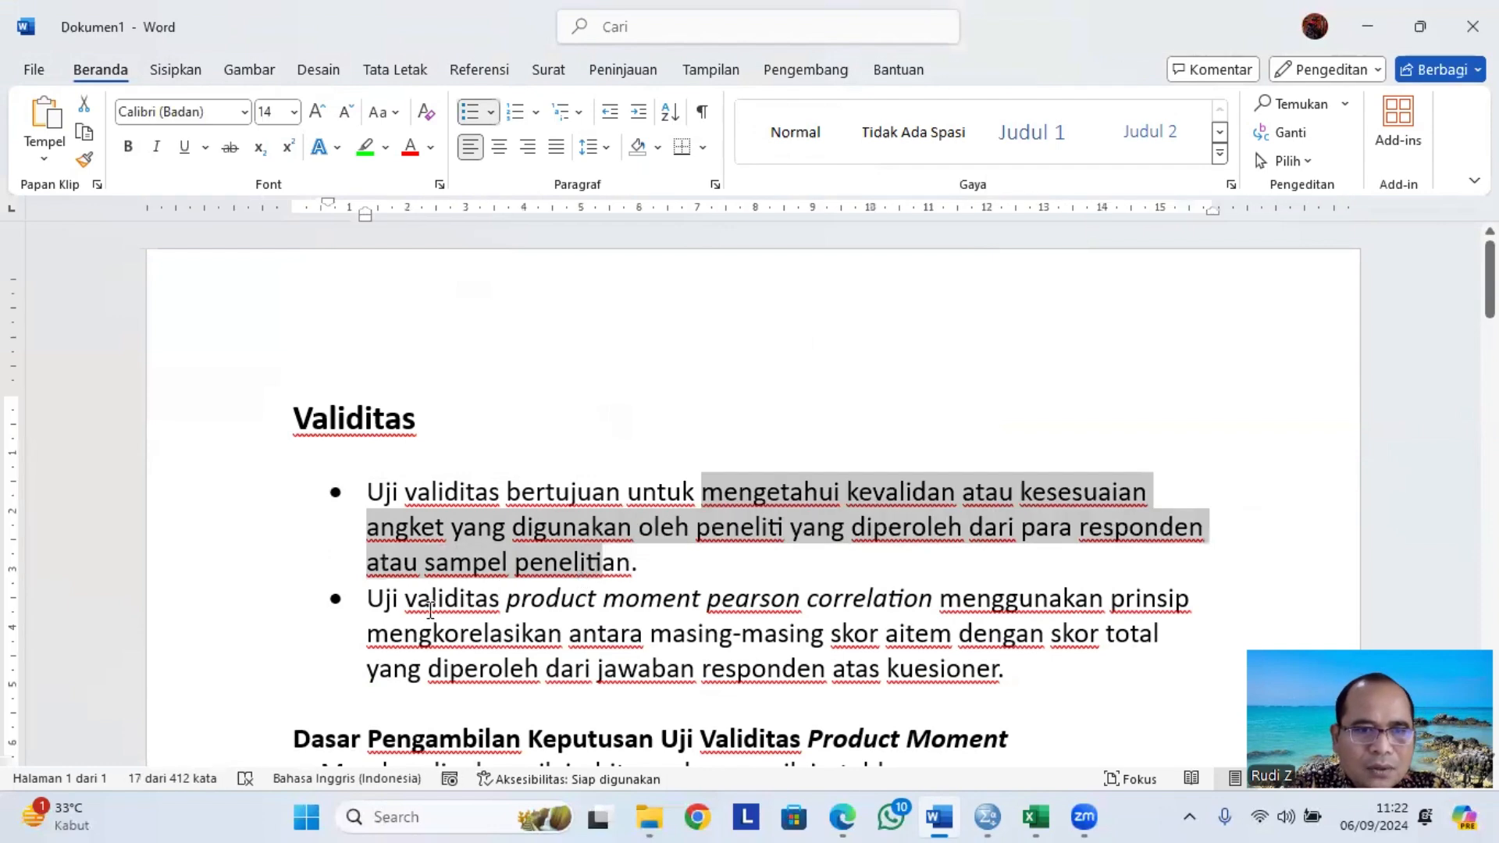
pyautogui.moveTo(386, 608); pyautogui.dragTo(898, 636)
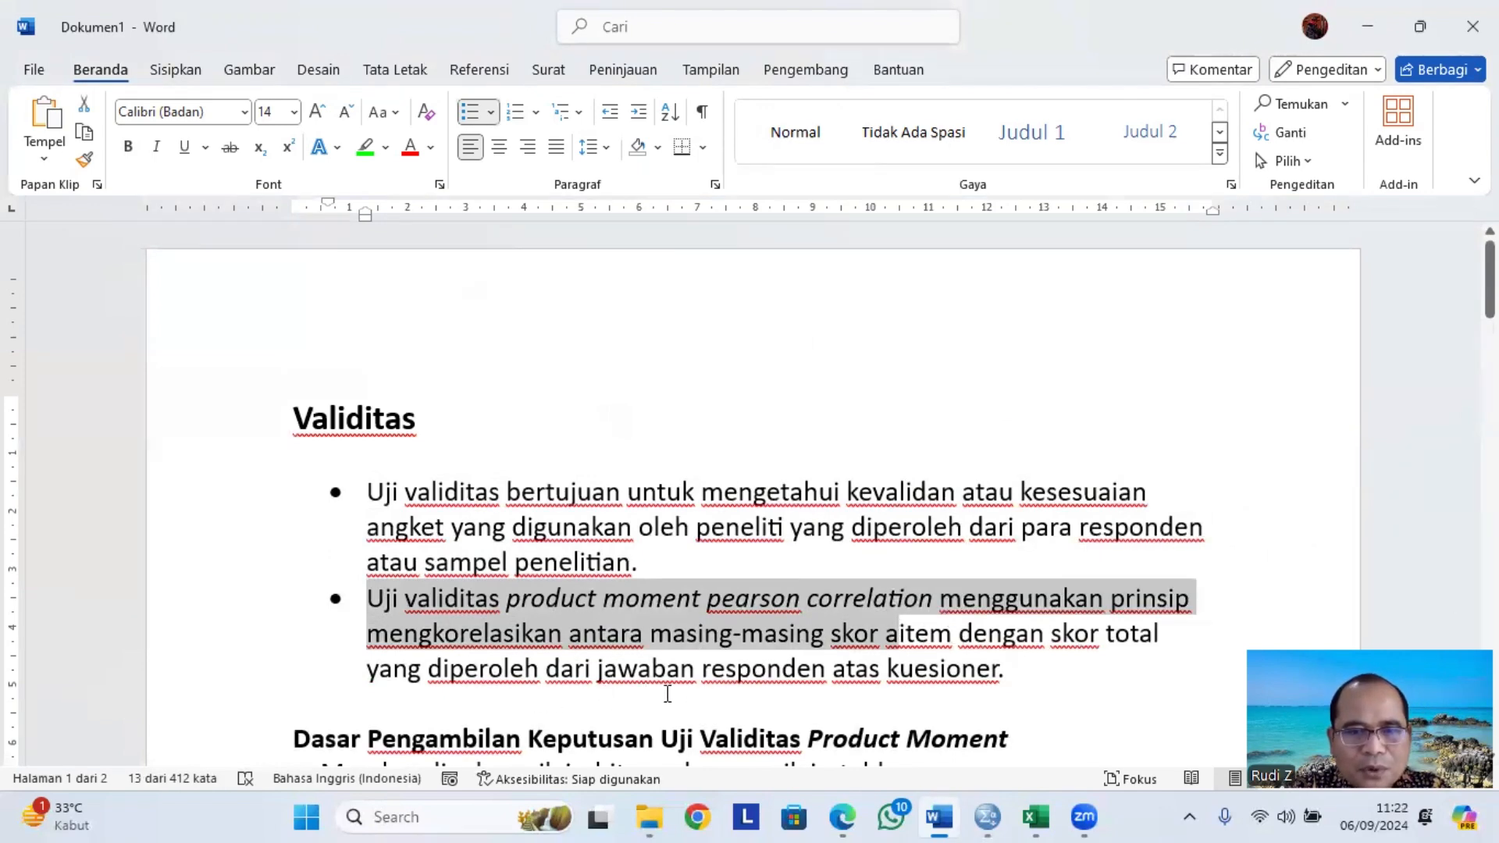
pyautogui.scroll(-2, 678, 656)
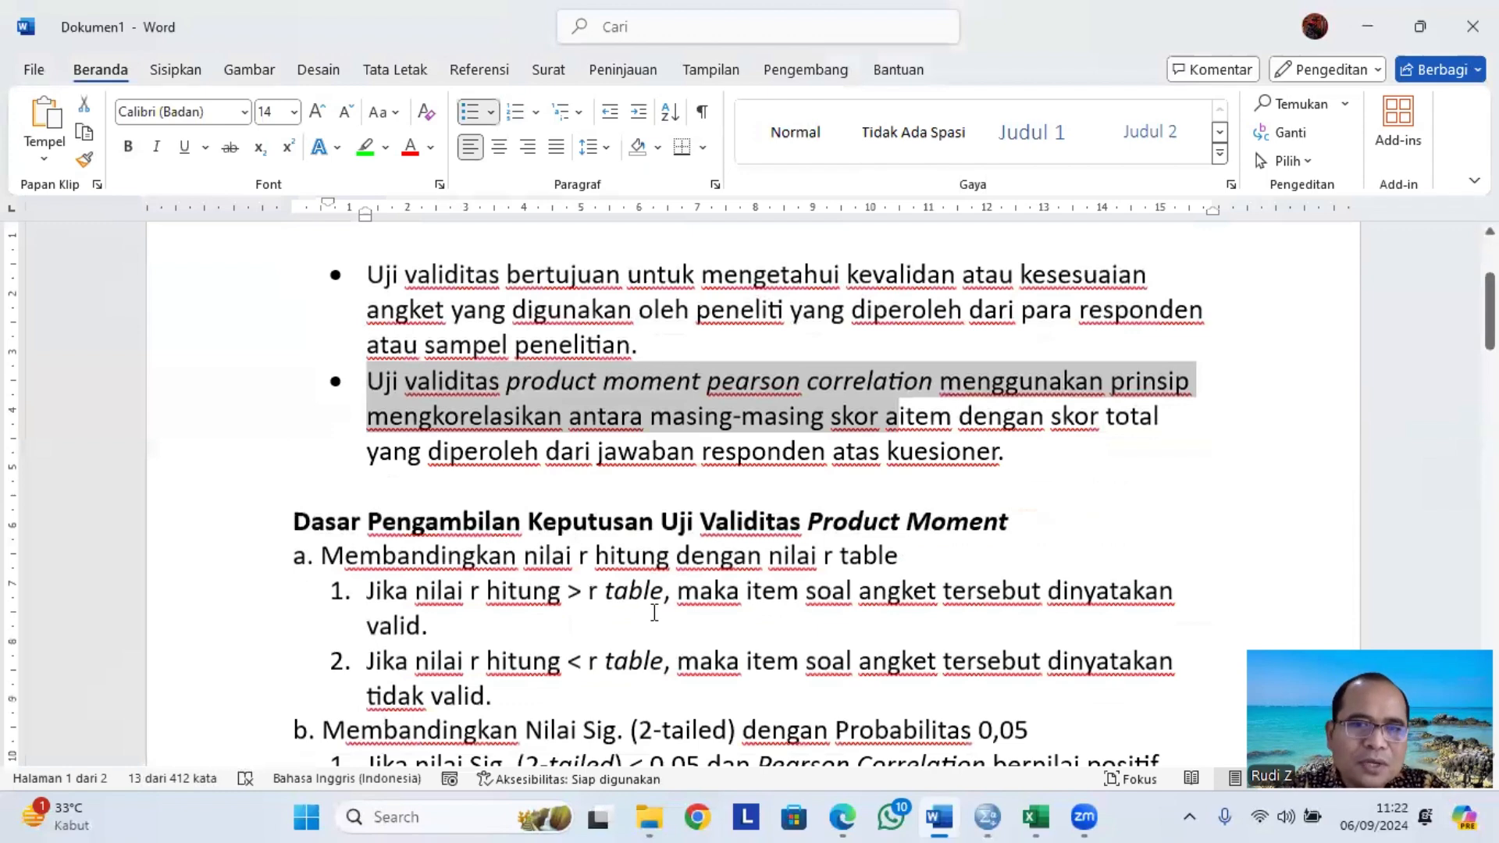
pyautogui.scroll(-2, 498, 551)
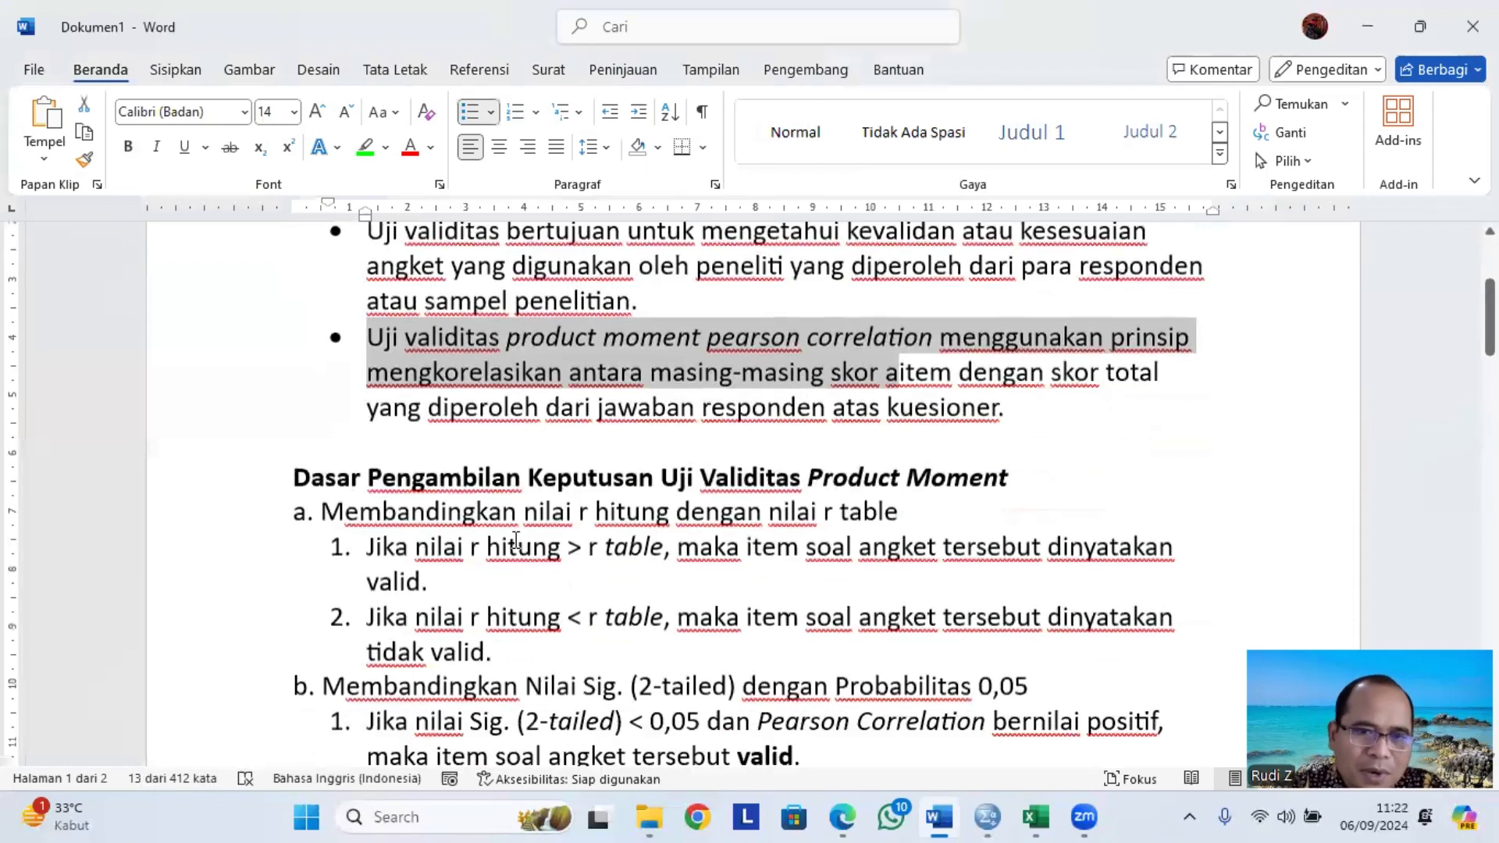
pyautogui.doubleClick(392, 477)
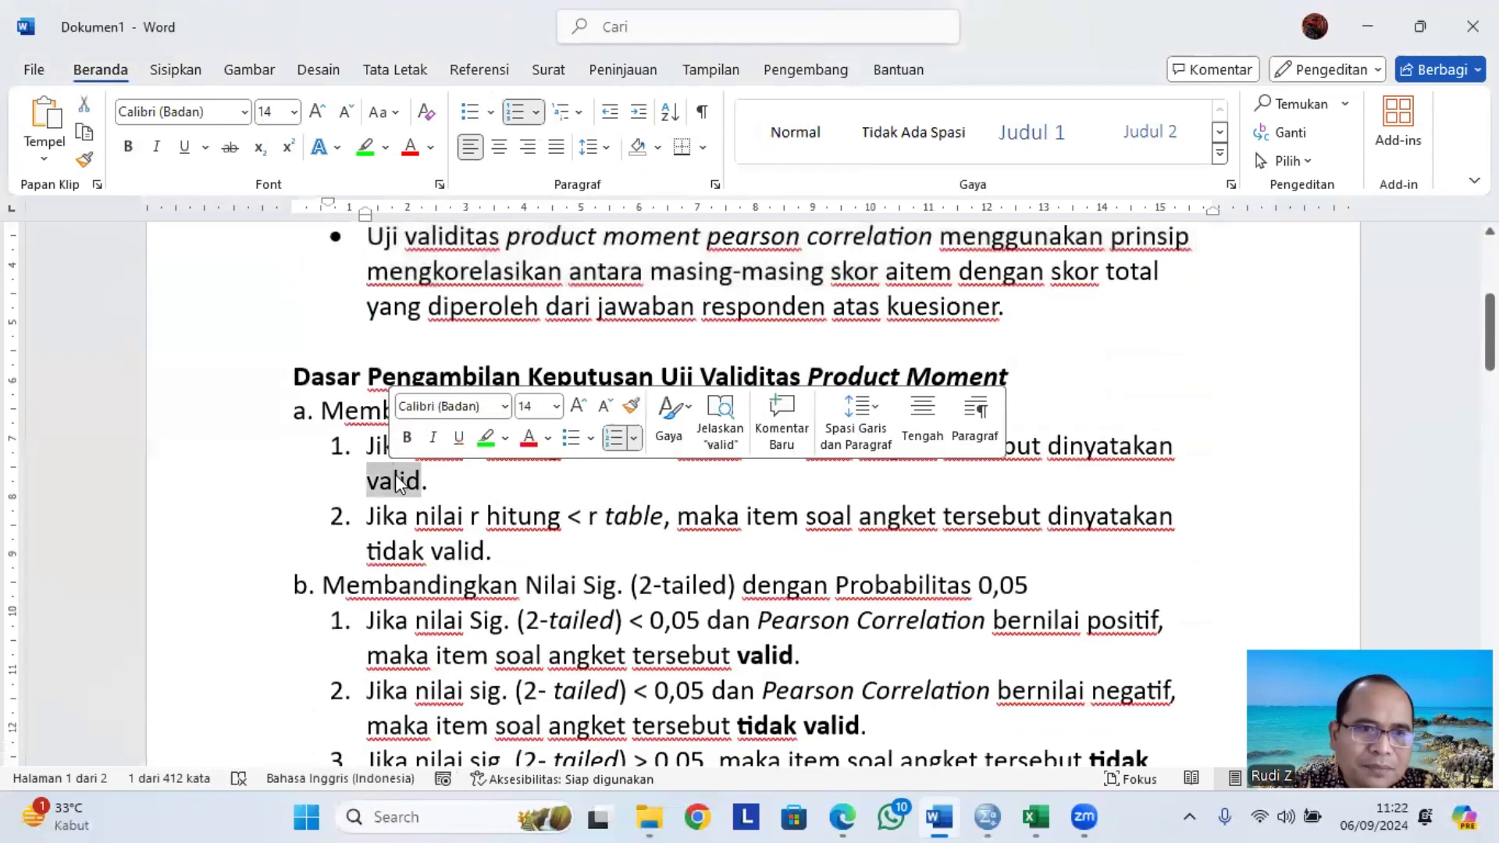
pyautogui.click(359, 408)
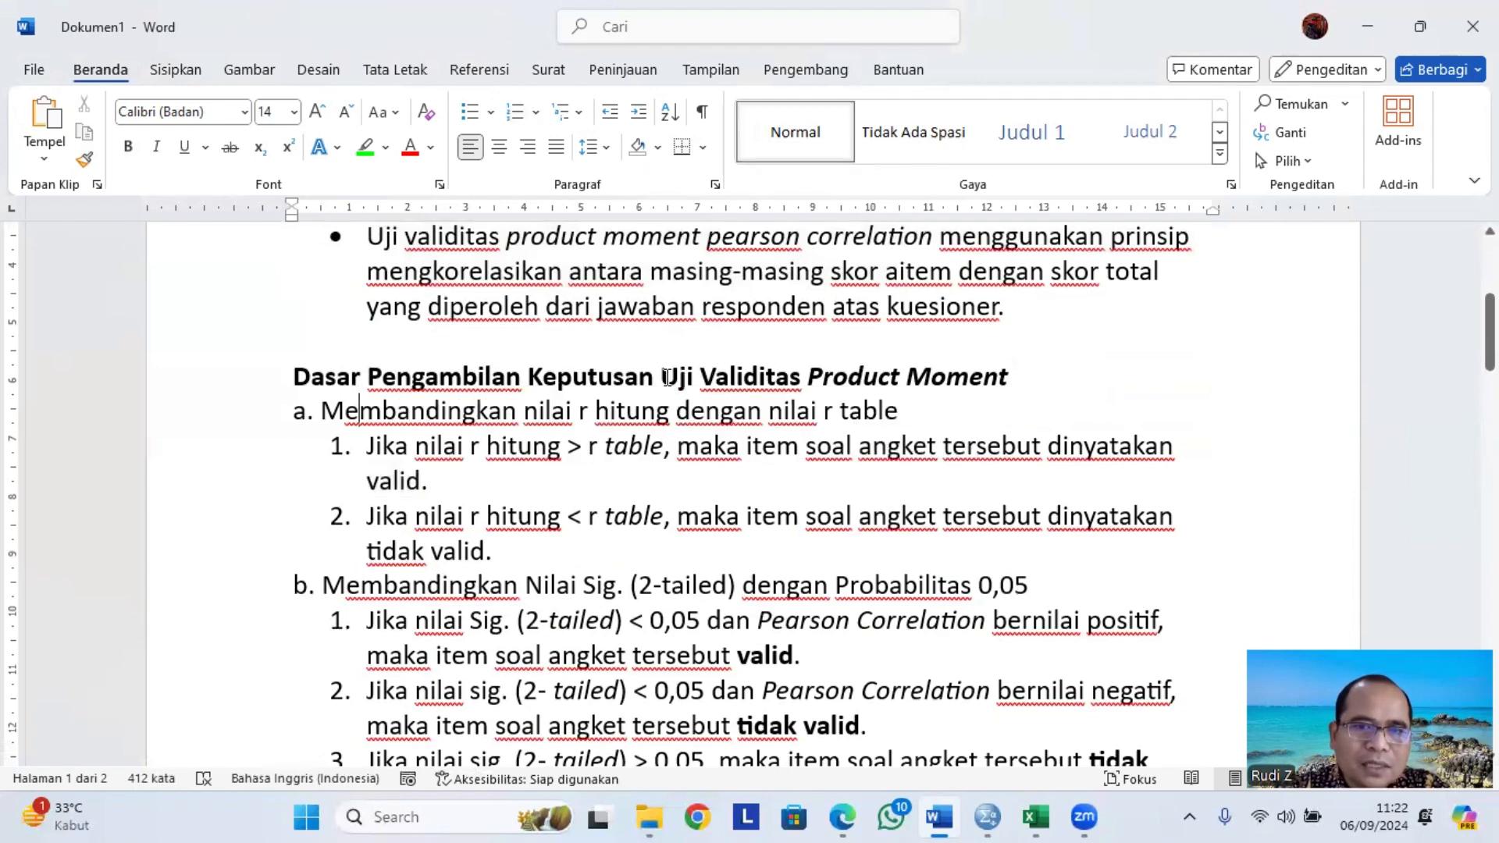
pyautogui.moveTo(663, 377); pyautogui.dragTo(1019, 372)
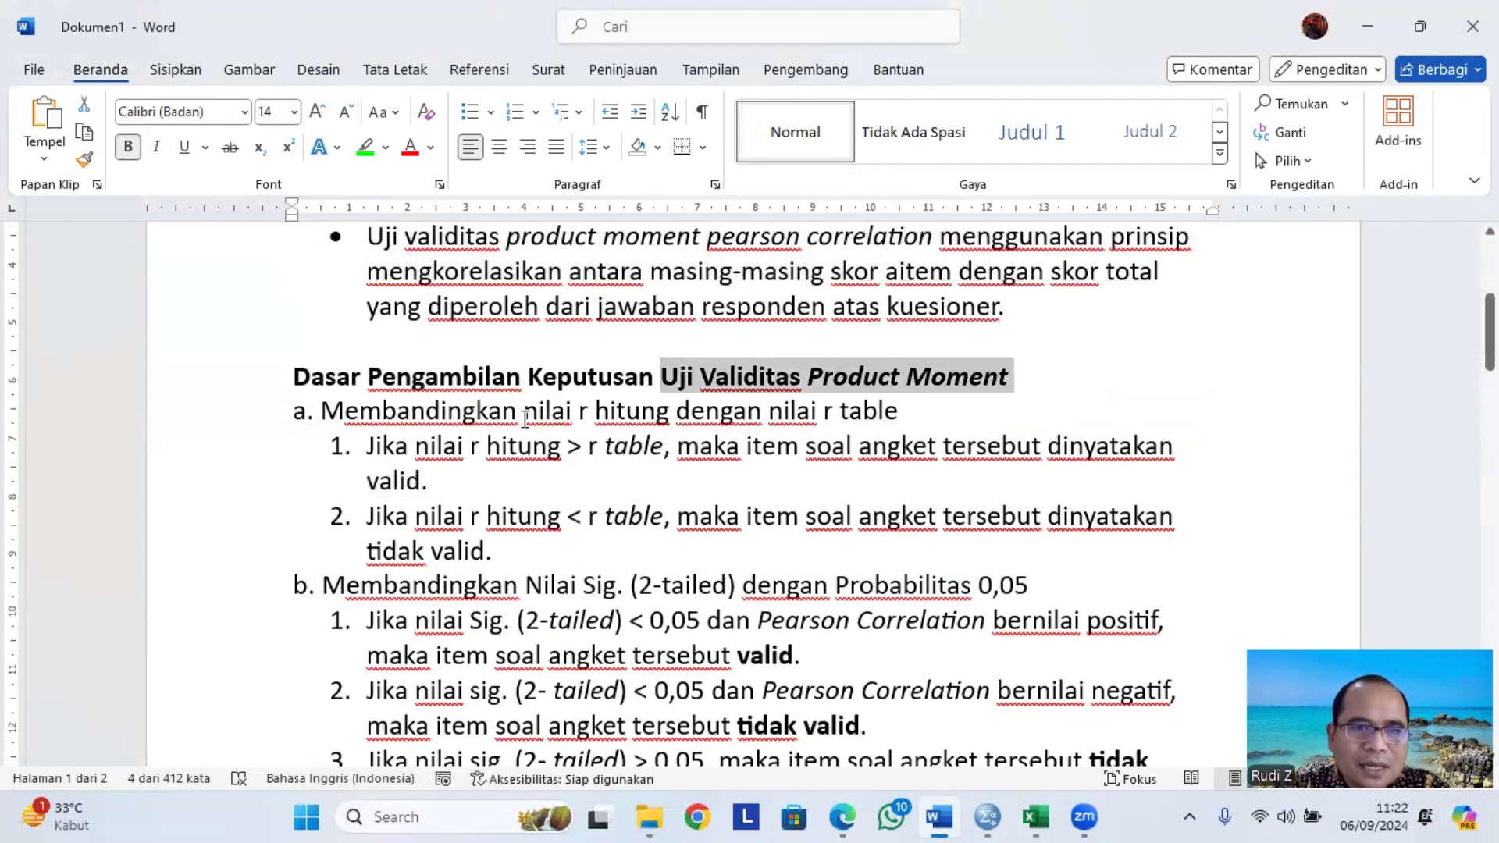
pyautogui.moveTo(538, 411); pyautogui.dragTo(904, 411)
# Switch to the browser and examine the r table distribution in R tabel.pdf.
pyautogui.moveTo(842, 817)
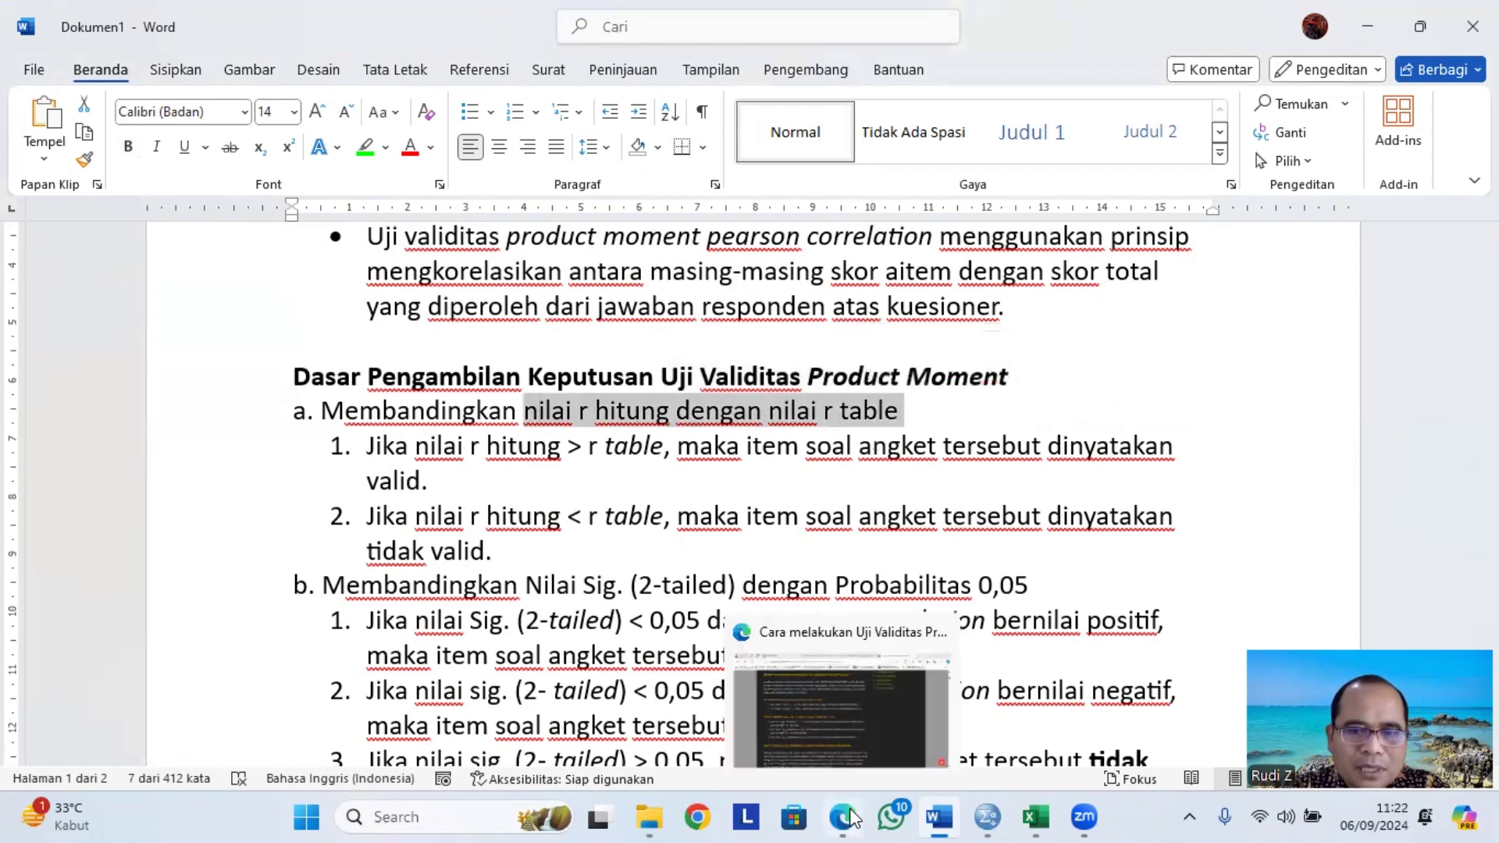
pyautogui.click(847, 695)
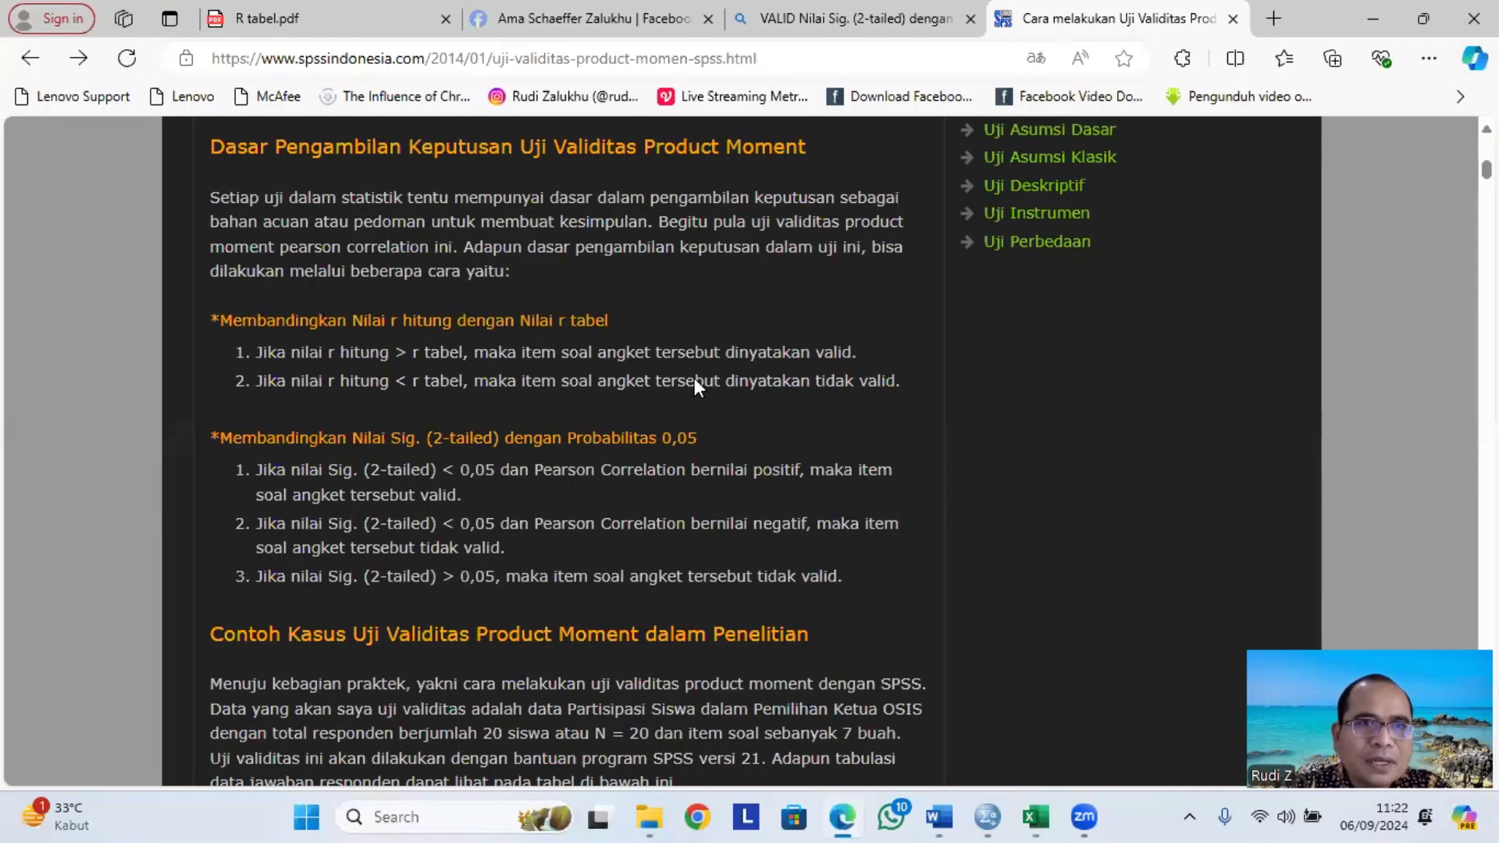
pyautogui.click(333, 17)
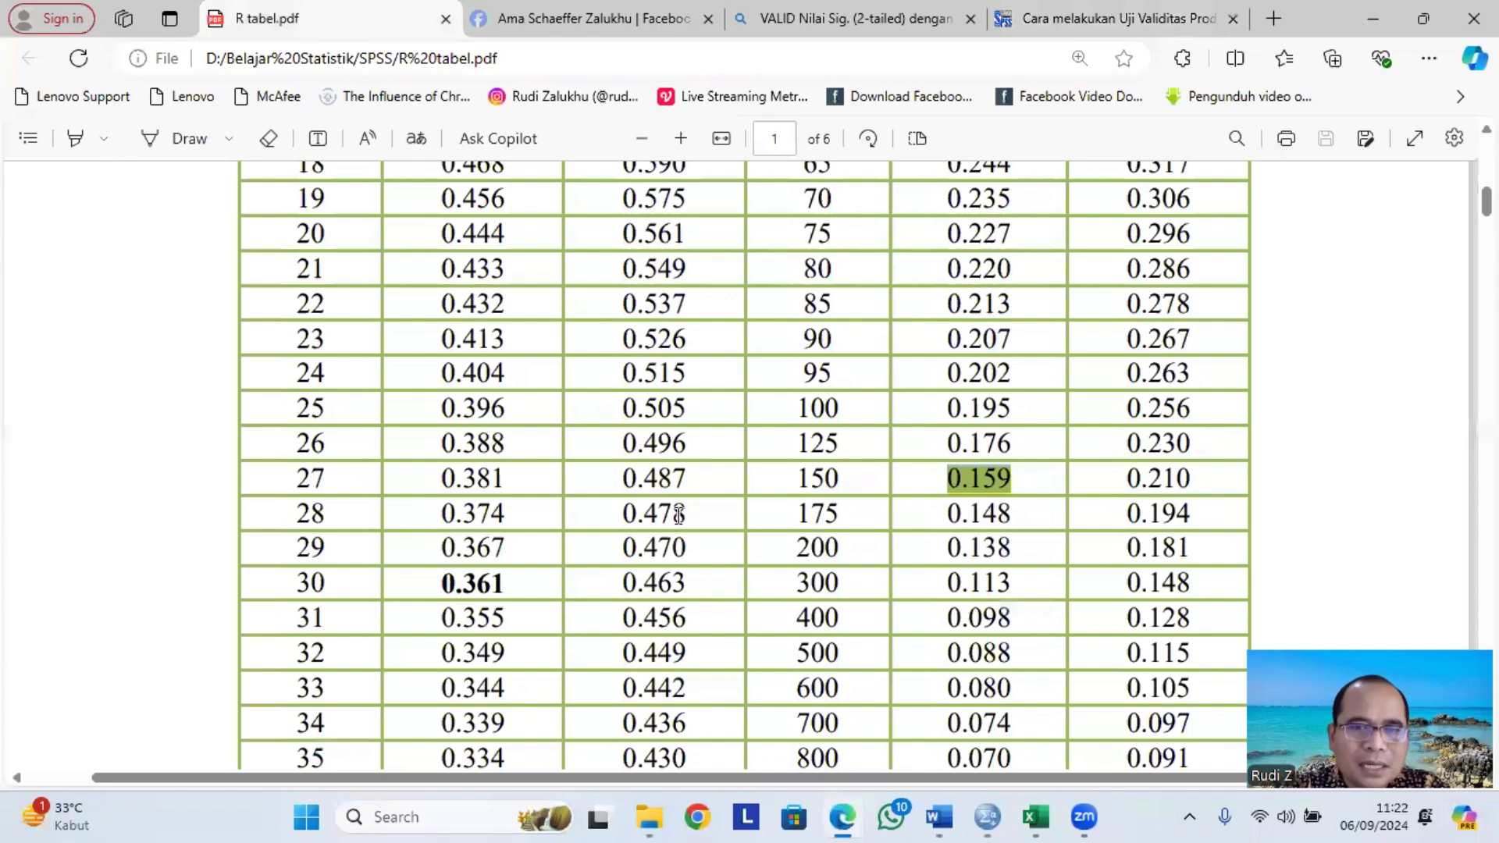
pyautogui.scroll(10, 760, 402)
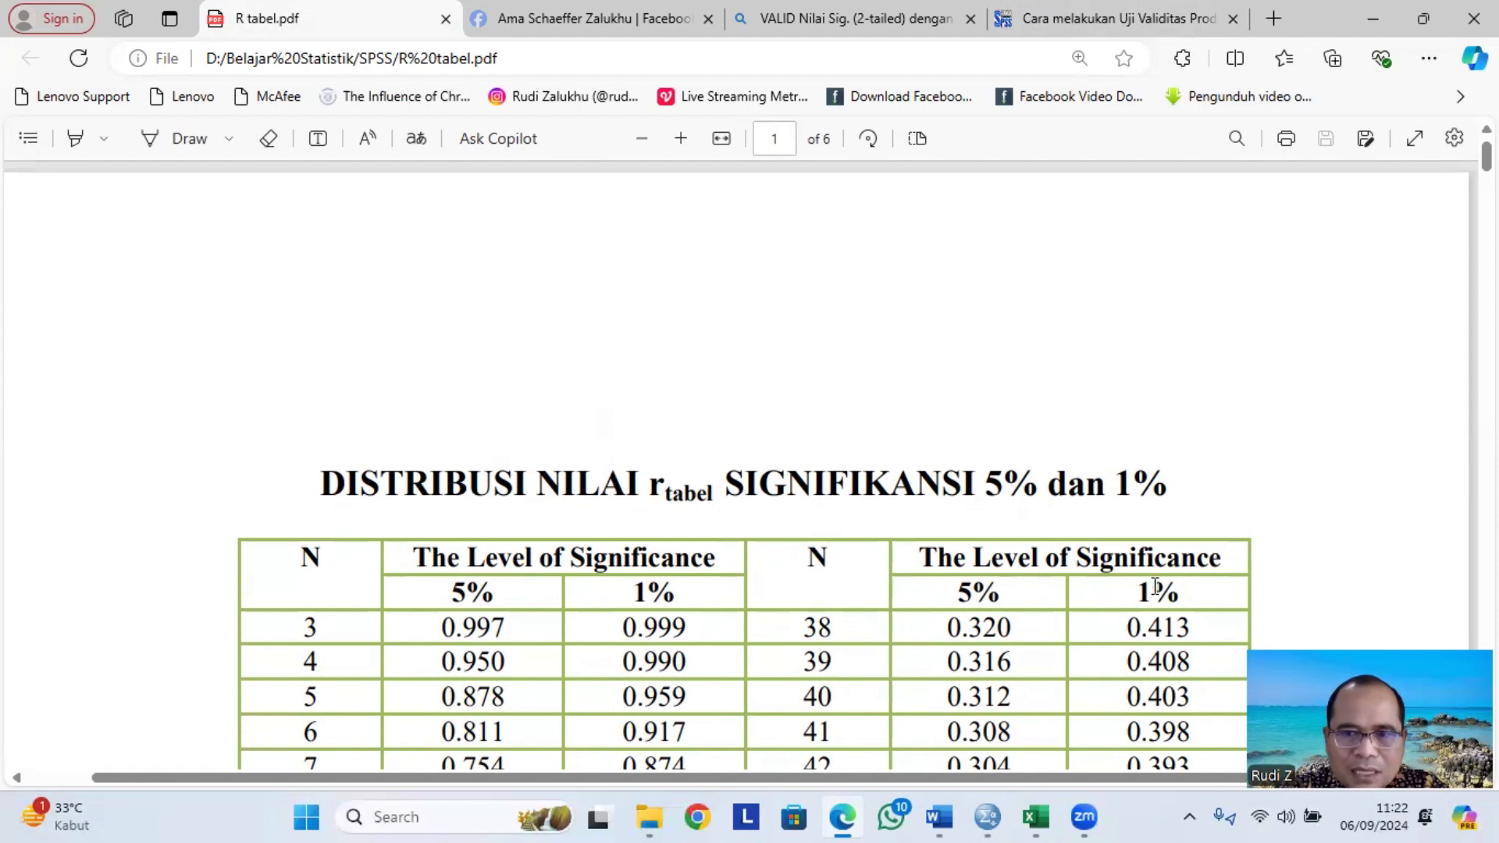
pyautogui.scroll(-10, 842, 566)
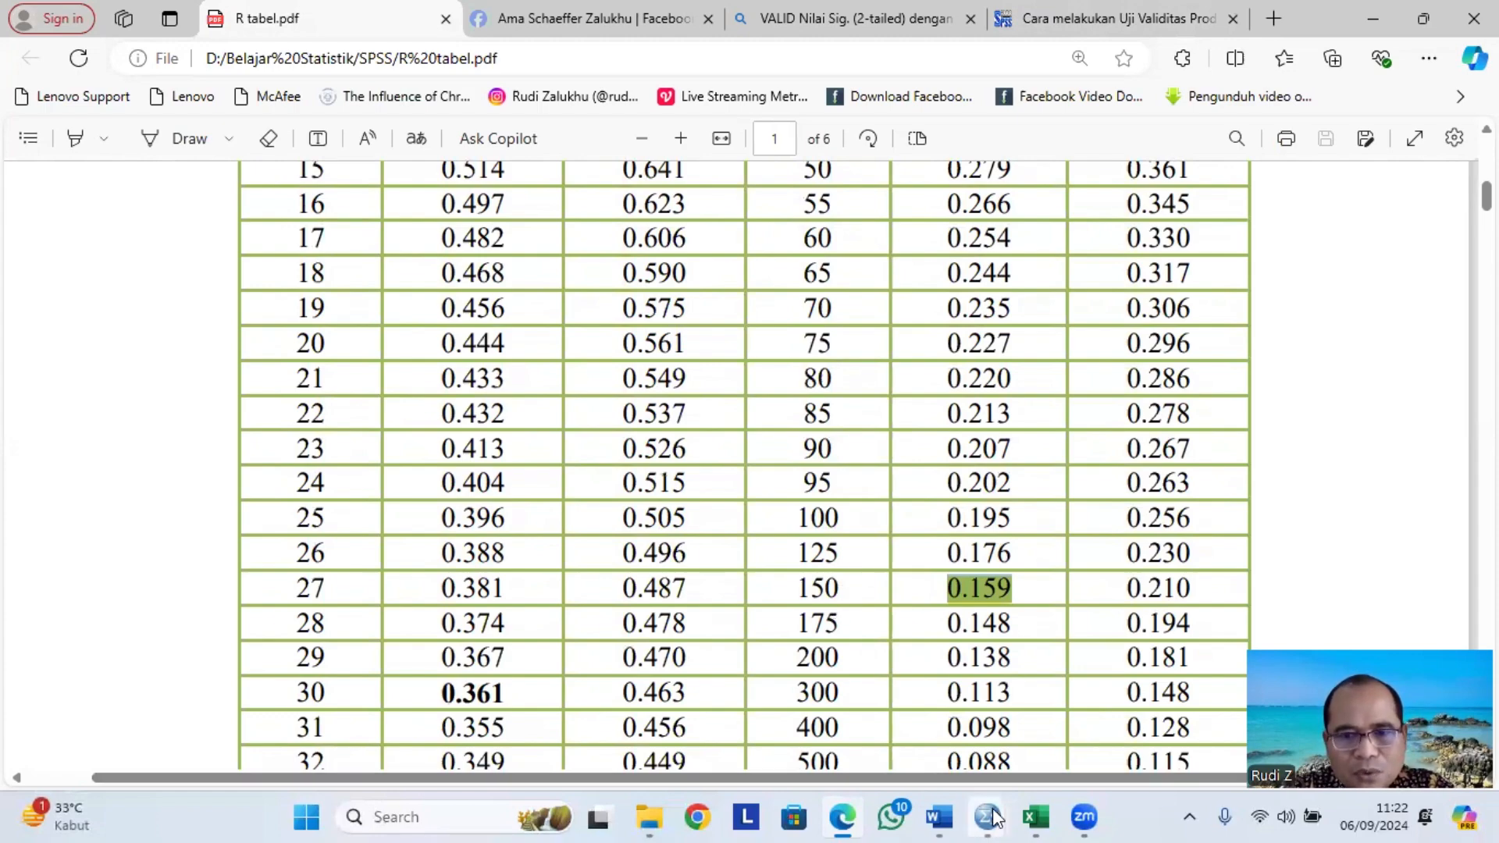
# Return to Word and review the Correlations table values.
pyautogui.click(939, 817)
pyautogui.scroll(-12, 624, 515)
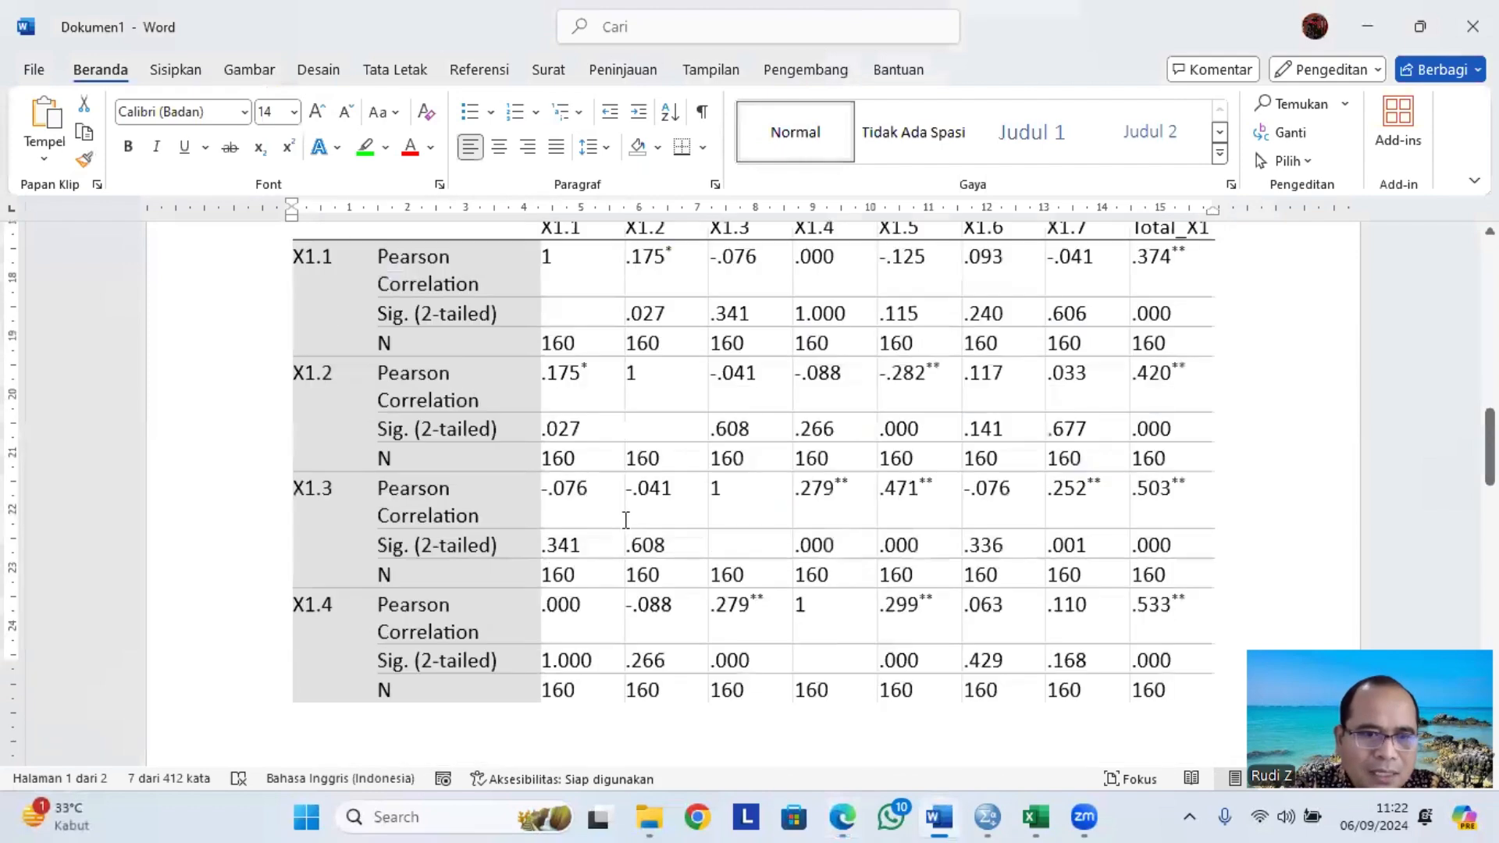
pyautogui.scroll(1, 552, 487)
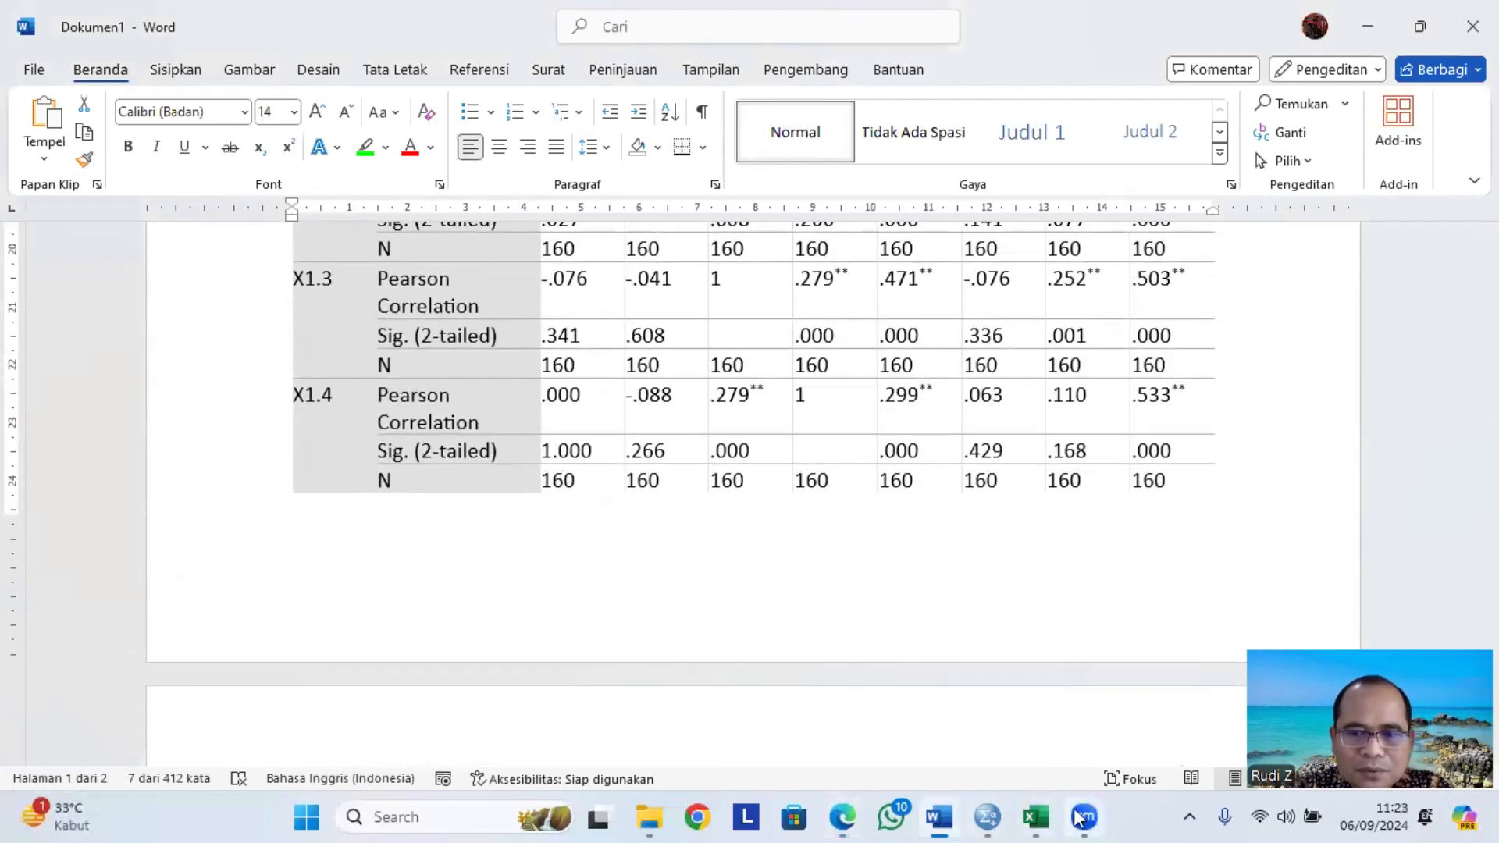
# Switch to the browser and copy the r table value 0.159 for N 150 at 5% significance.
pyautogui.moveTo(990, 817)
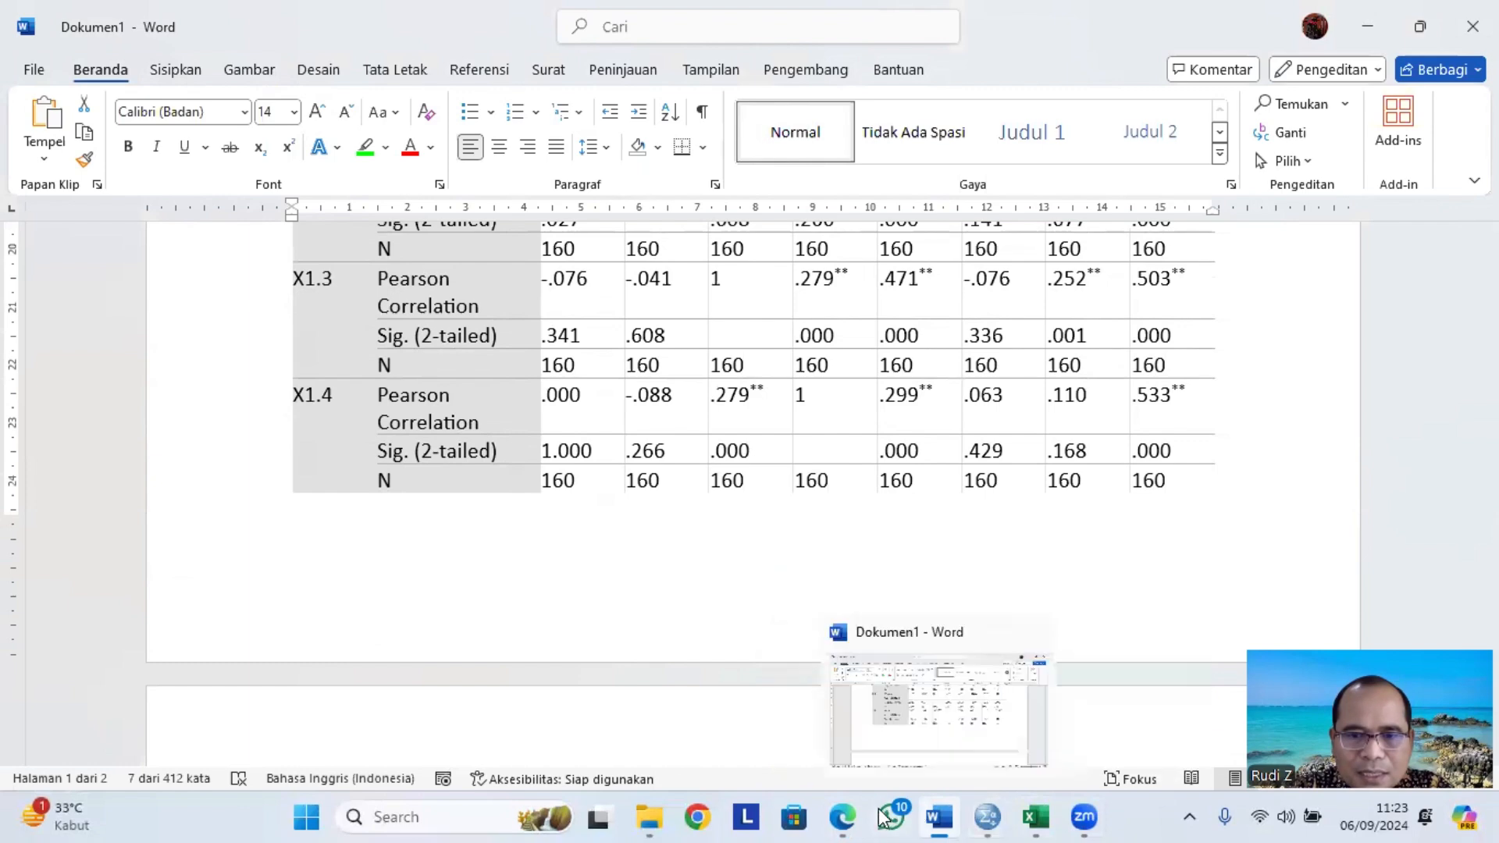
pyautogui.click(851, 818)
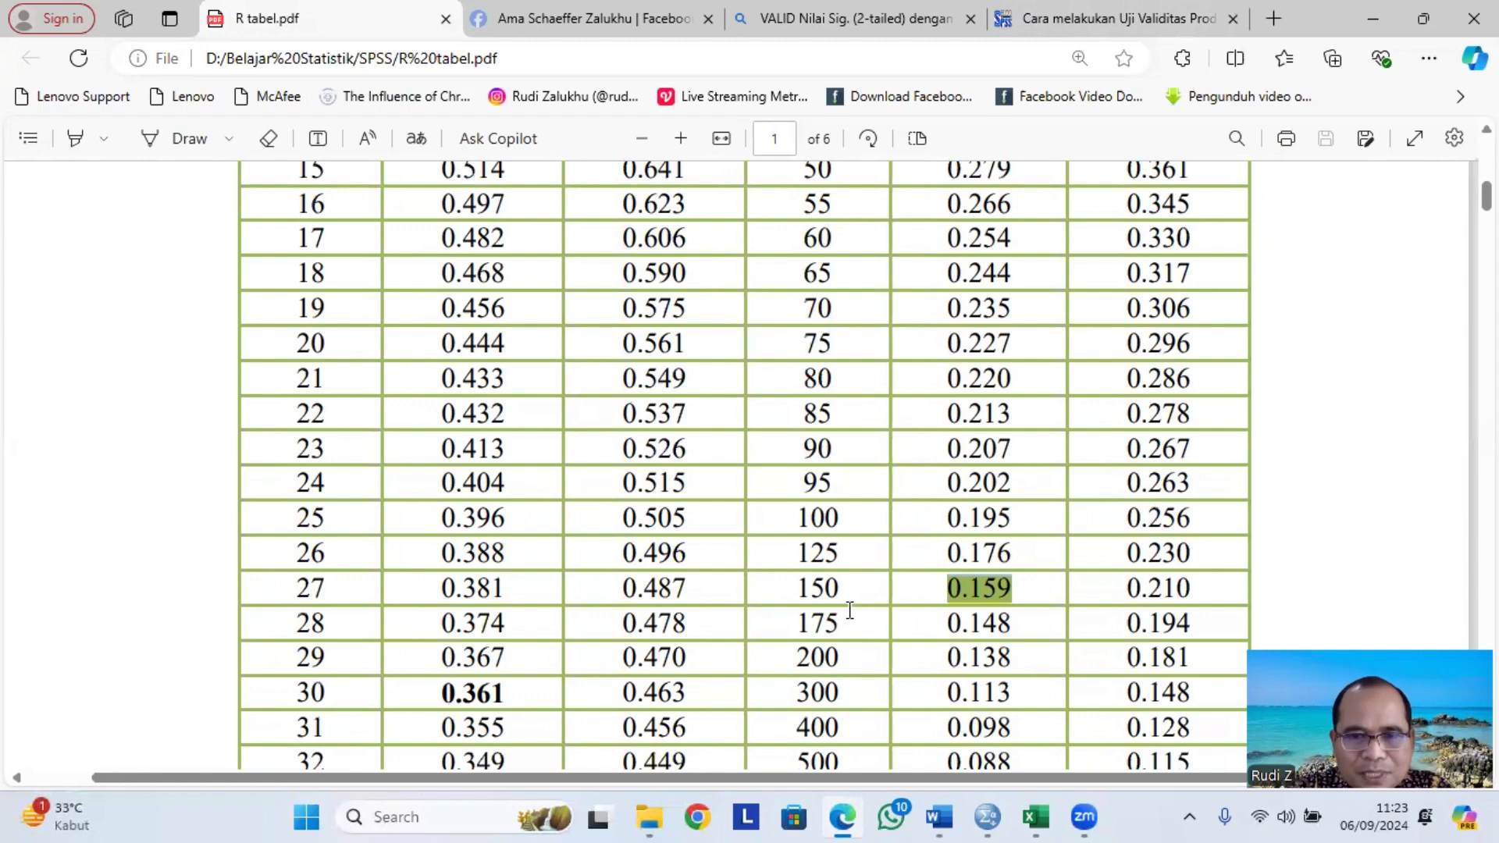
pyautogui.click(955, 591)
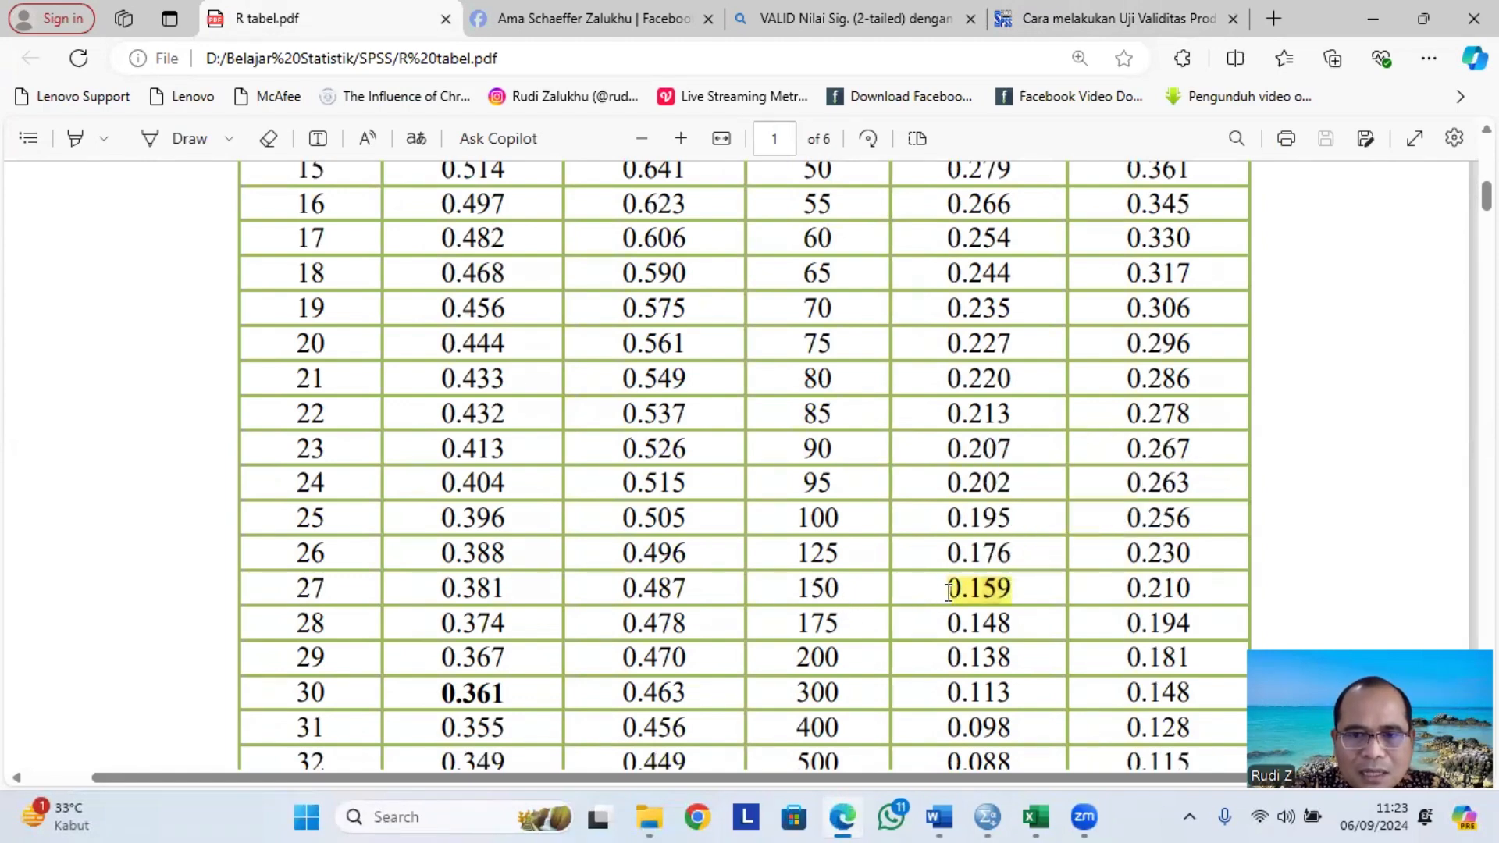
pyautogui.moveTo(944, 593); pyautogui.dragTo(1021, 587)
pyautogui.hotkey('ctrl', 'c')
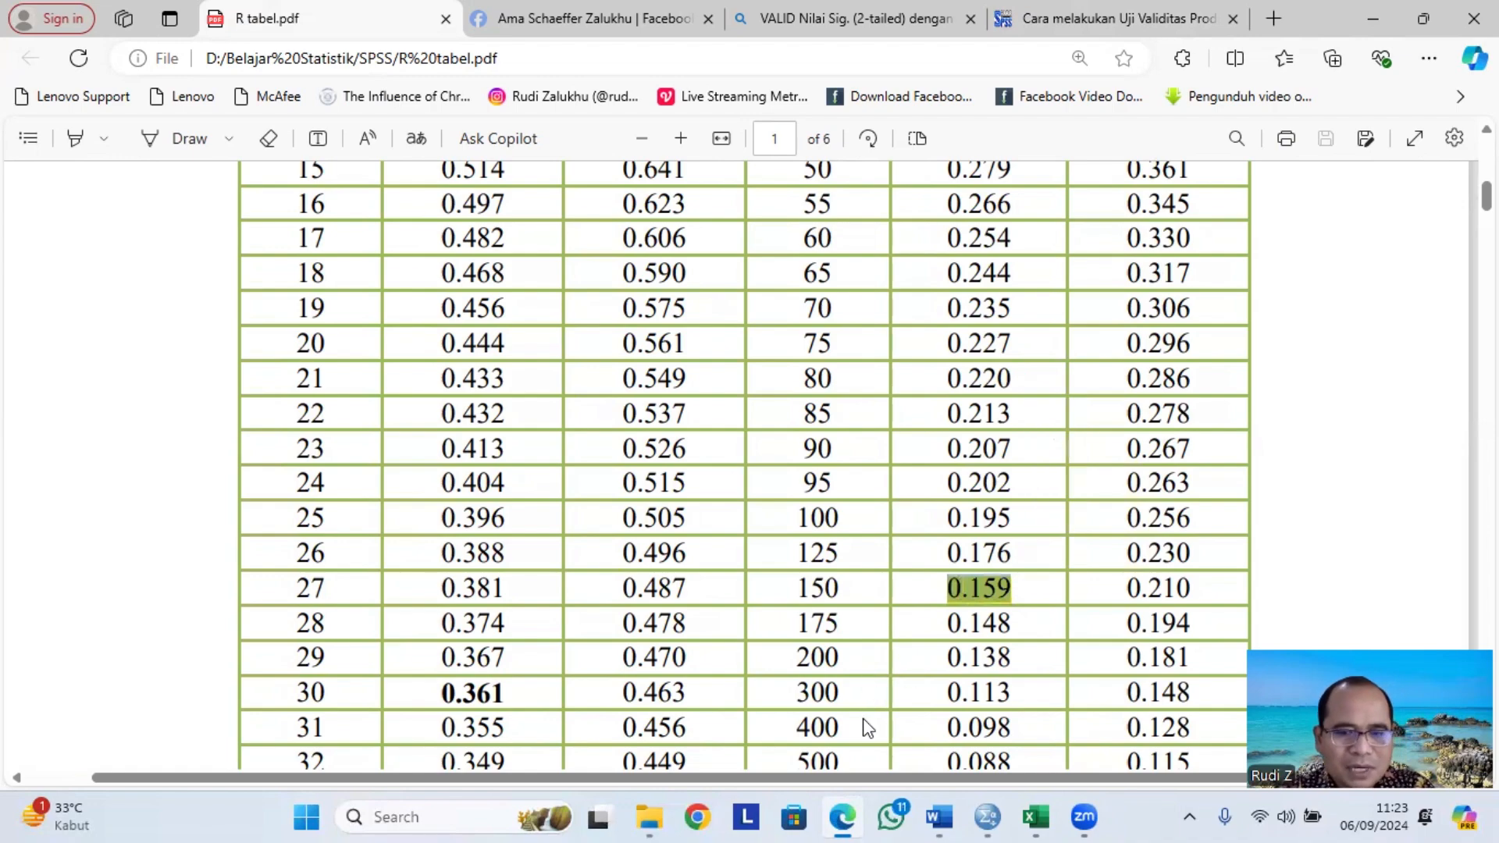
# Return to Word and write "N= 160" below the Correlations table.
pyautogui.click(939, 817)
pyautogui.scroll(-10, 573, 623)
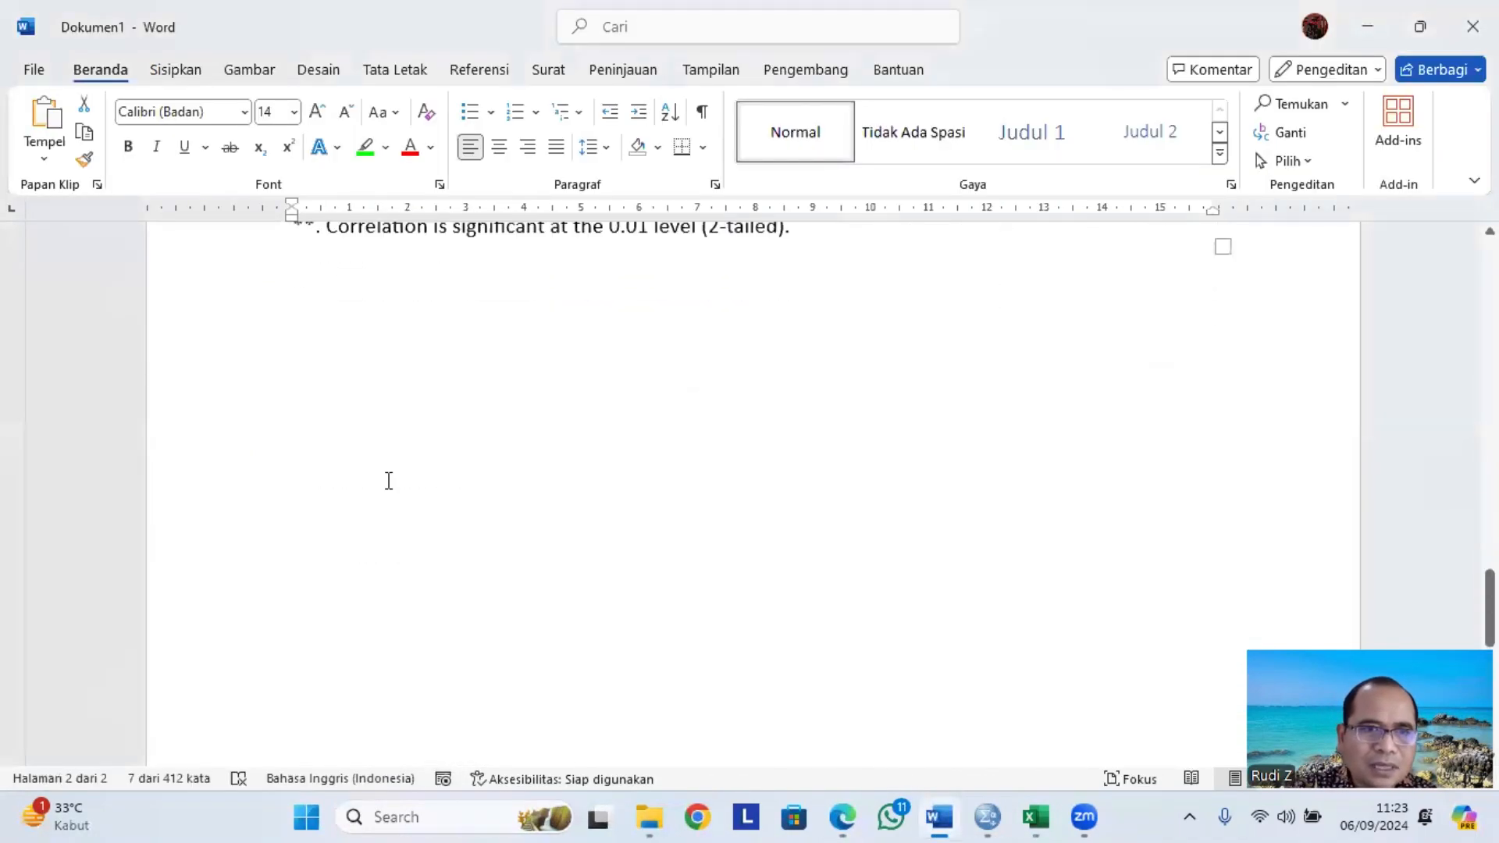
pyautogui.scroll(2, 388, 482)
pyautogui.click(336, 492)
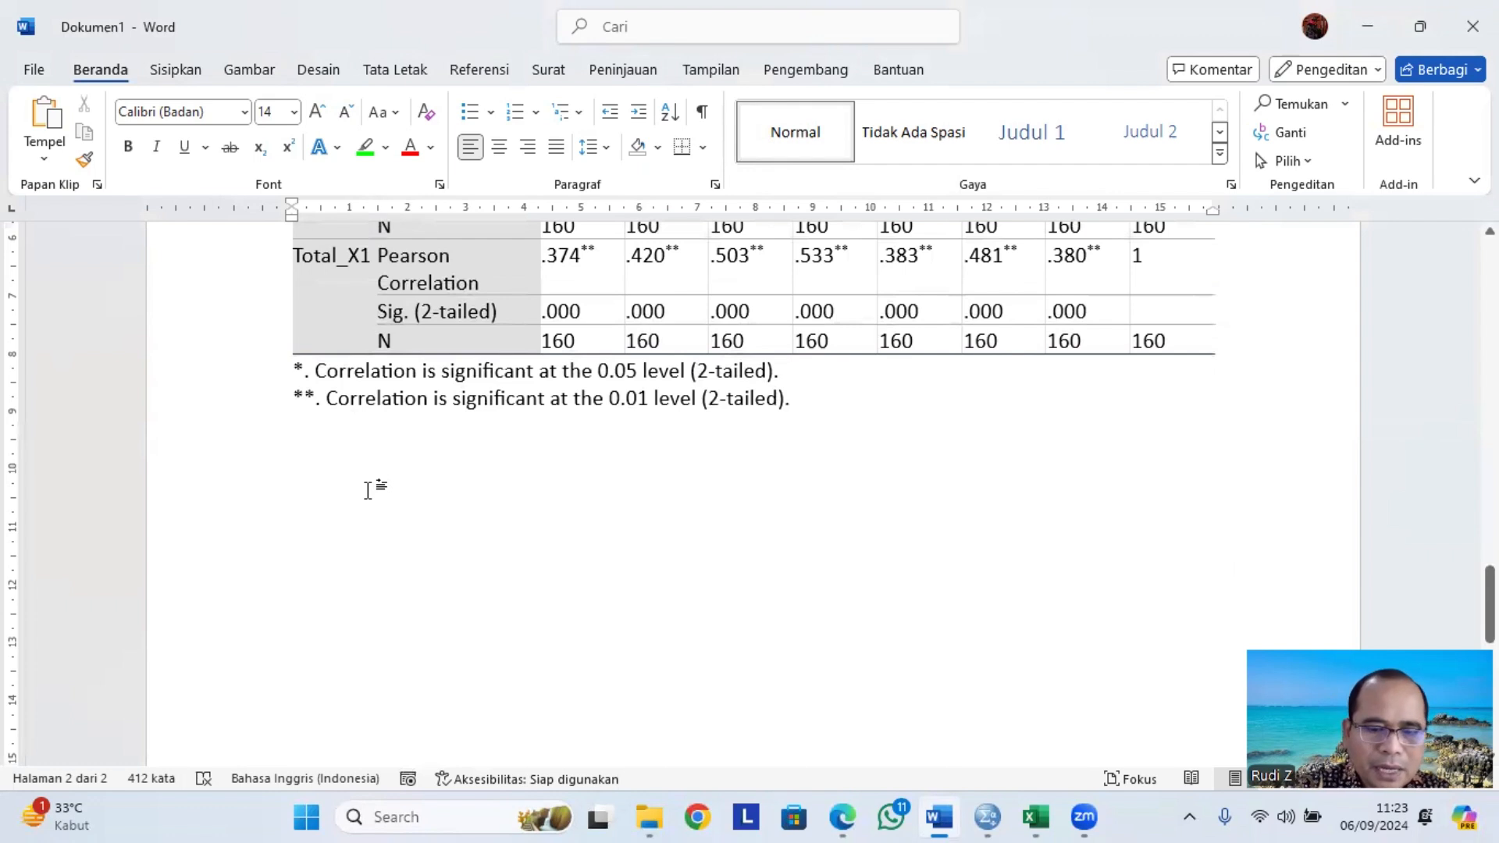
pyautogui.write('n')
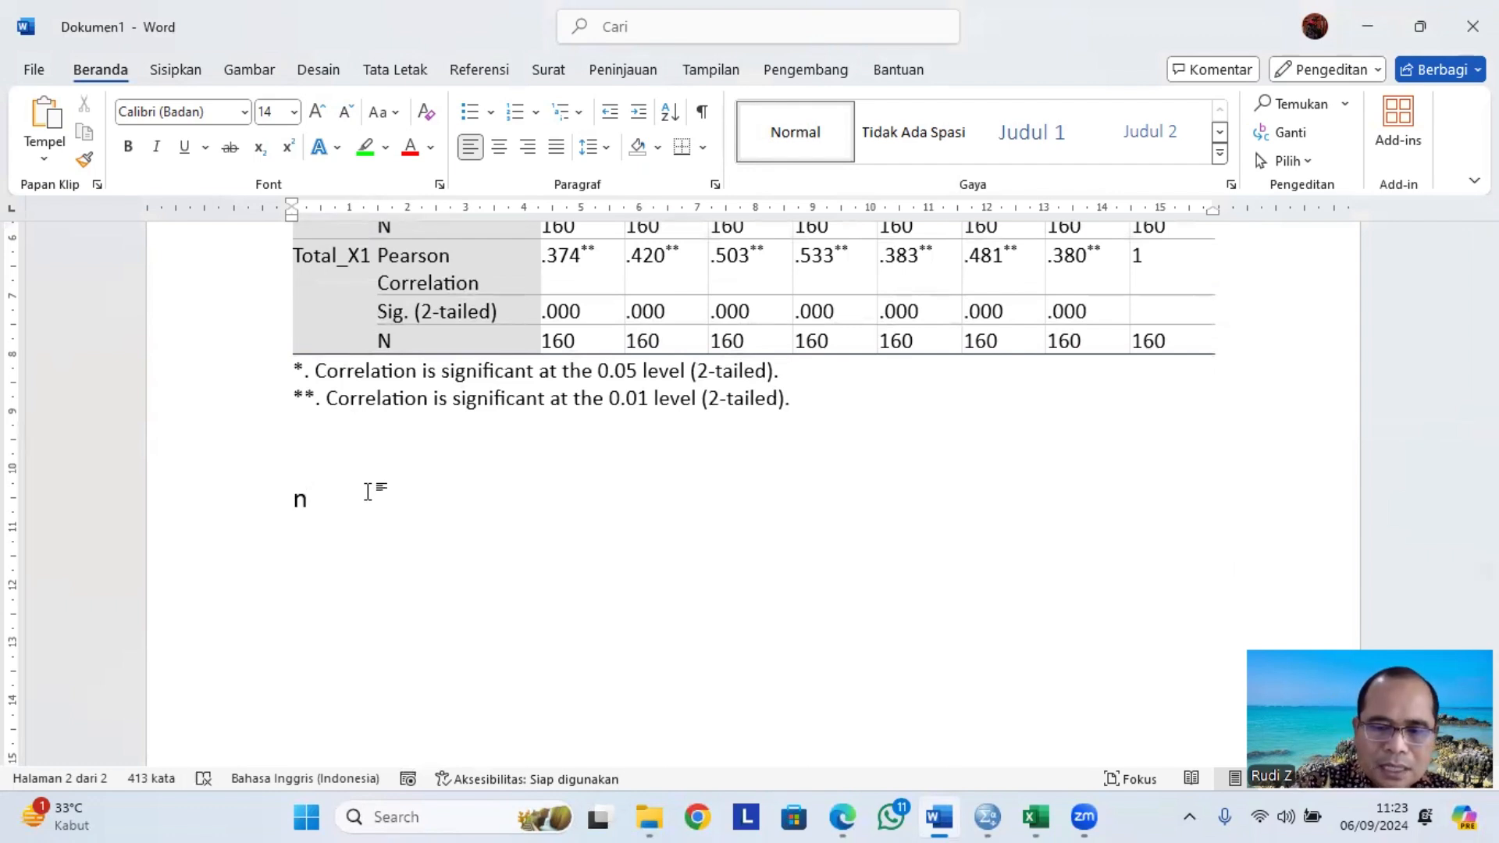
pyautogui.write('= 160')
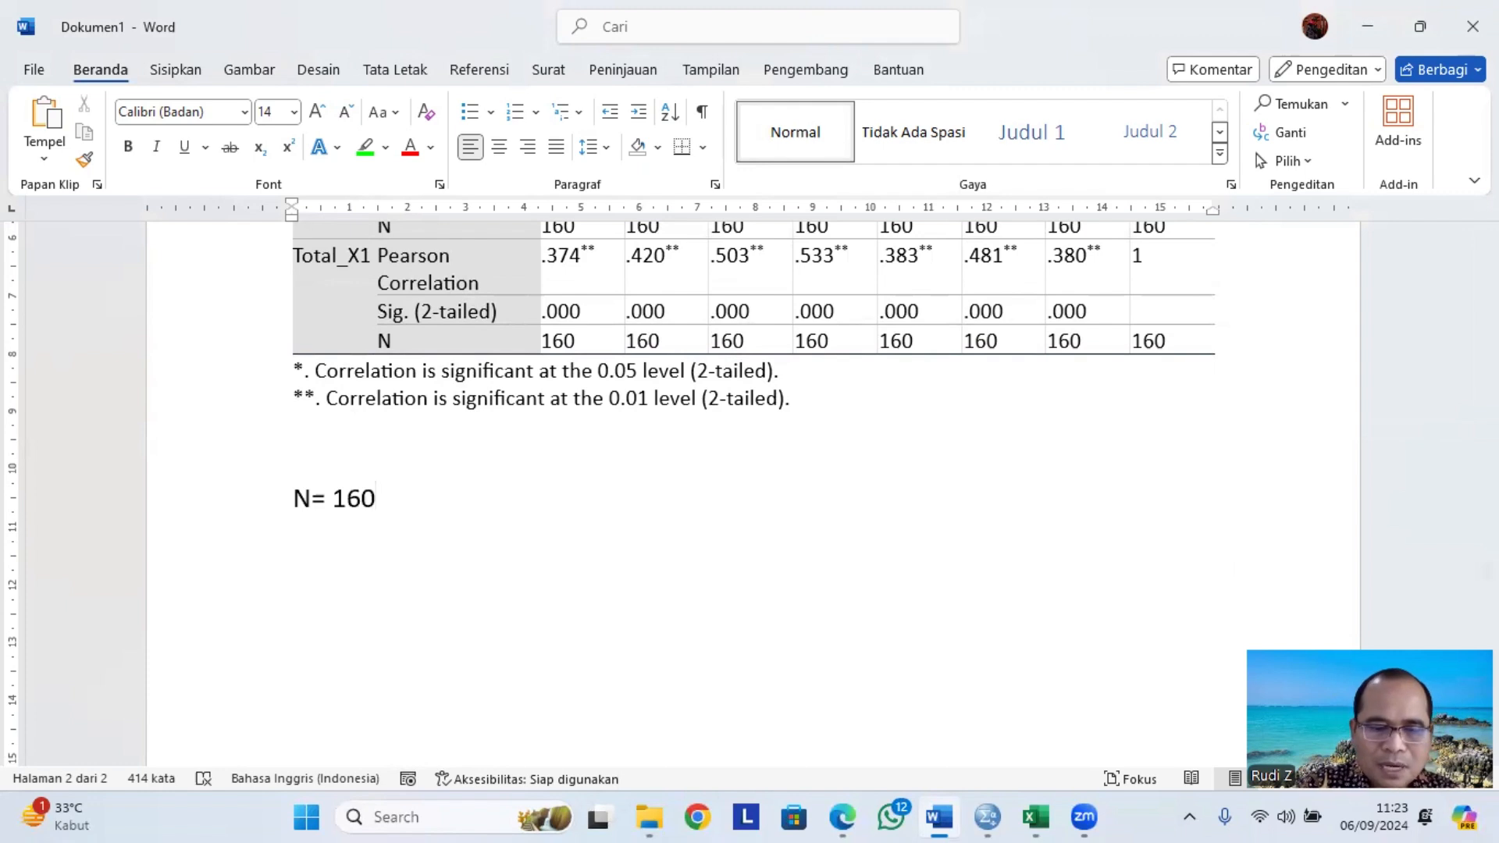
# Add a line "R Tabel = 0.159" using the copied r table value.
pyautogui.press('Return')
pyautogui.write('R tA')
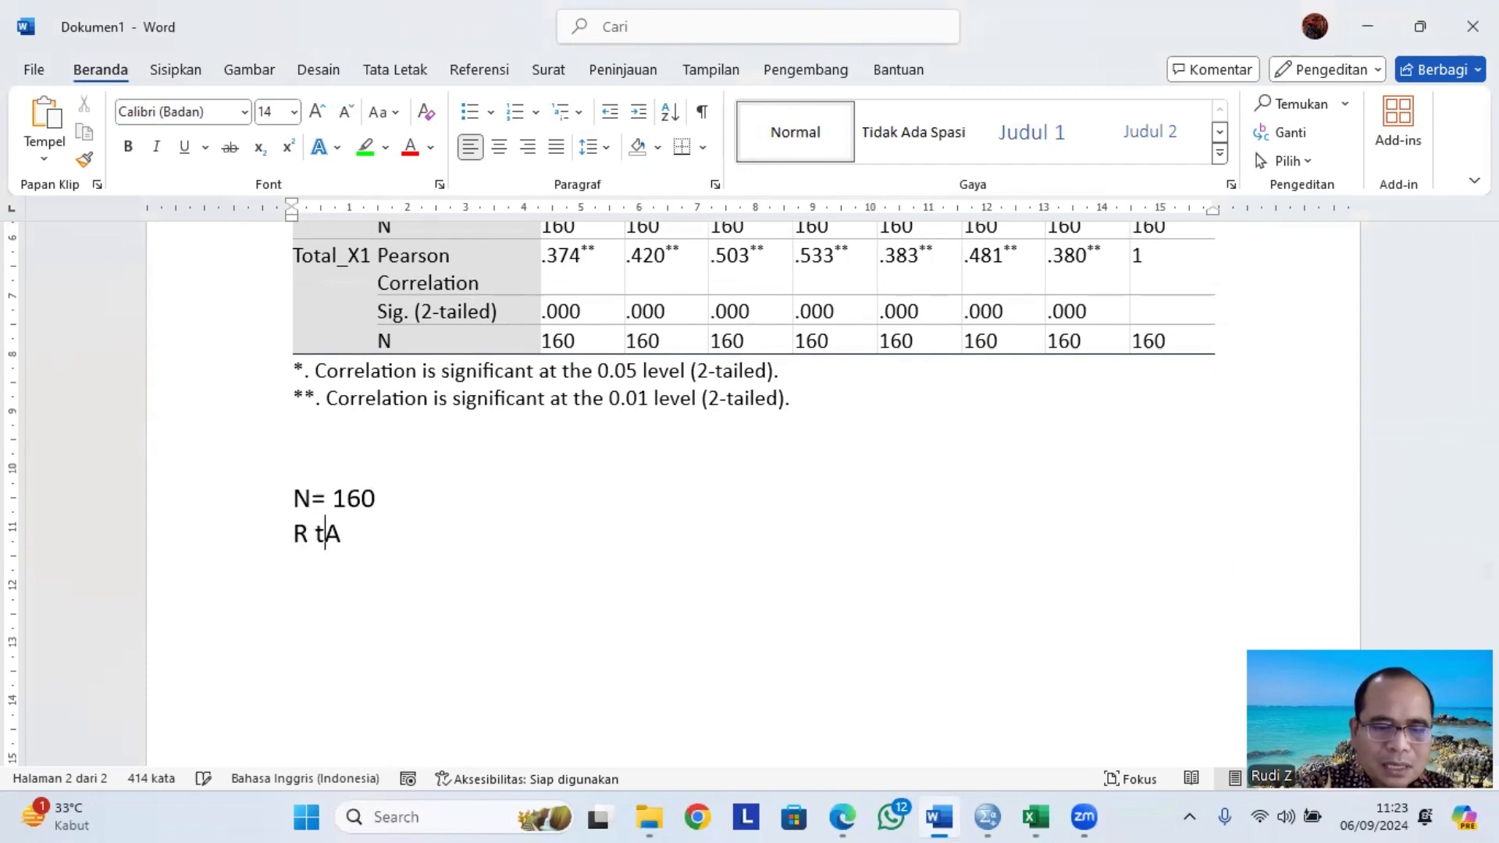
pyautogui.write('BEL')
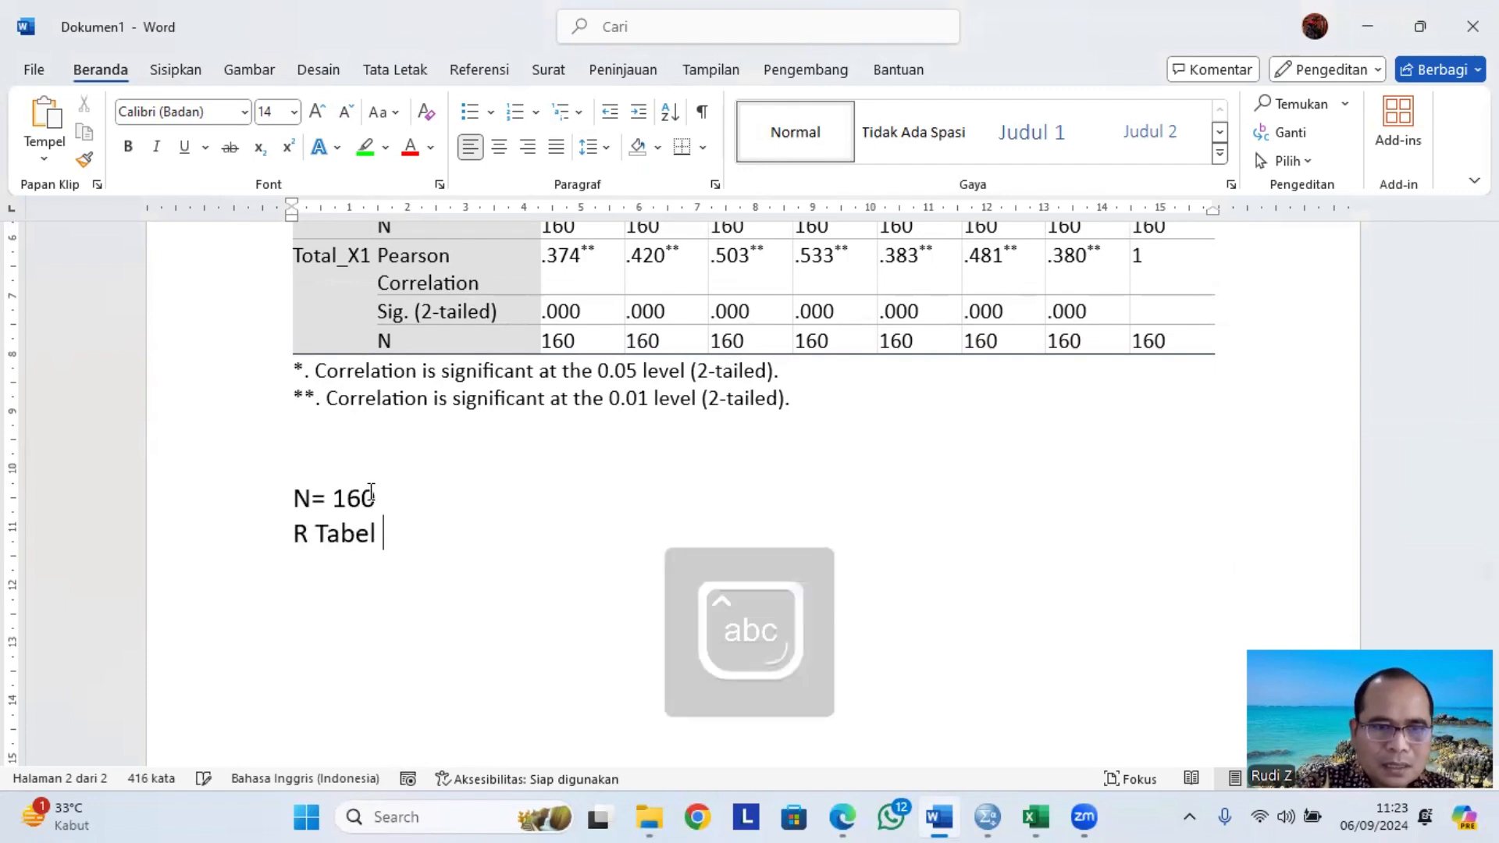
pyautogui.hotkey('ctrl', 'v')
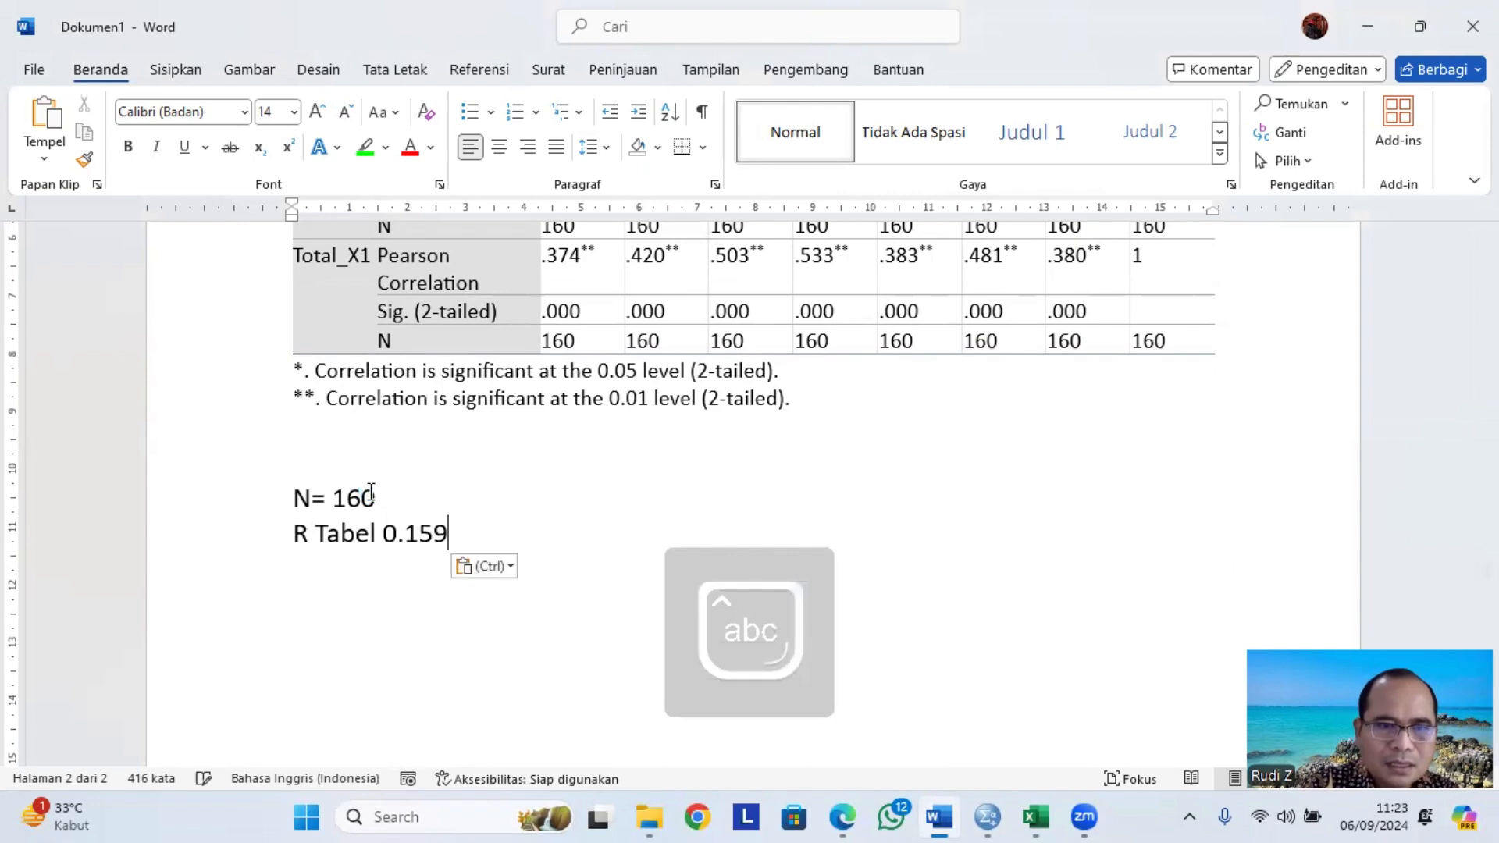
pyautogui.press('Left')
pyautogui.press('Left')
pyautogui.press('Left')
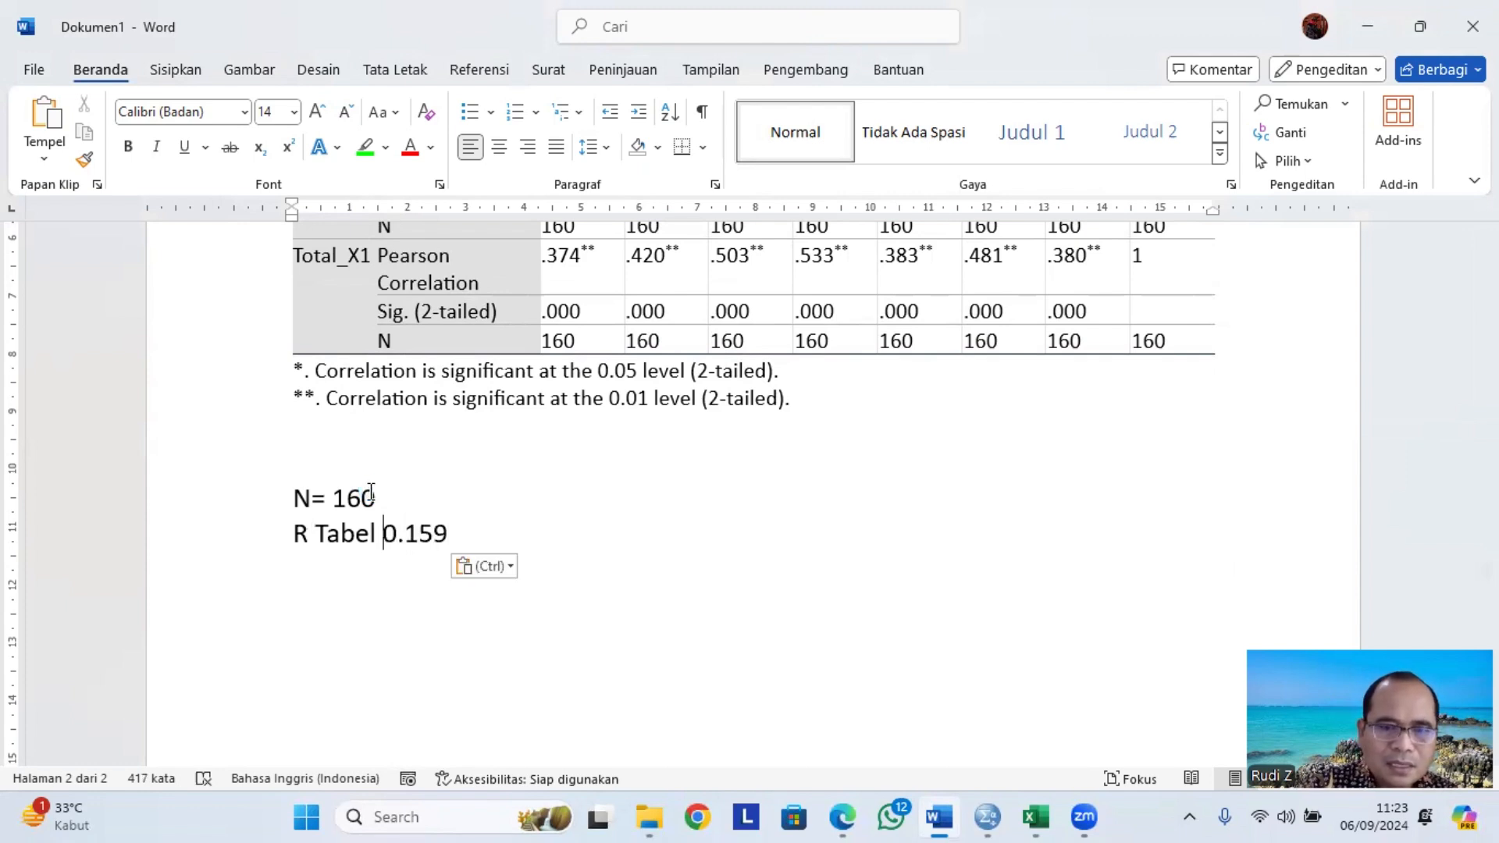
pyautogui.press('Left')
pyautogui.write('=')
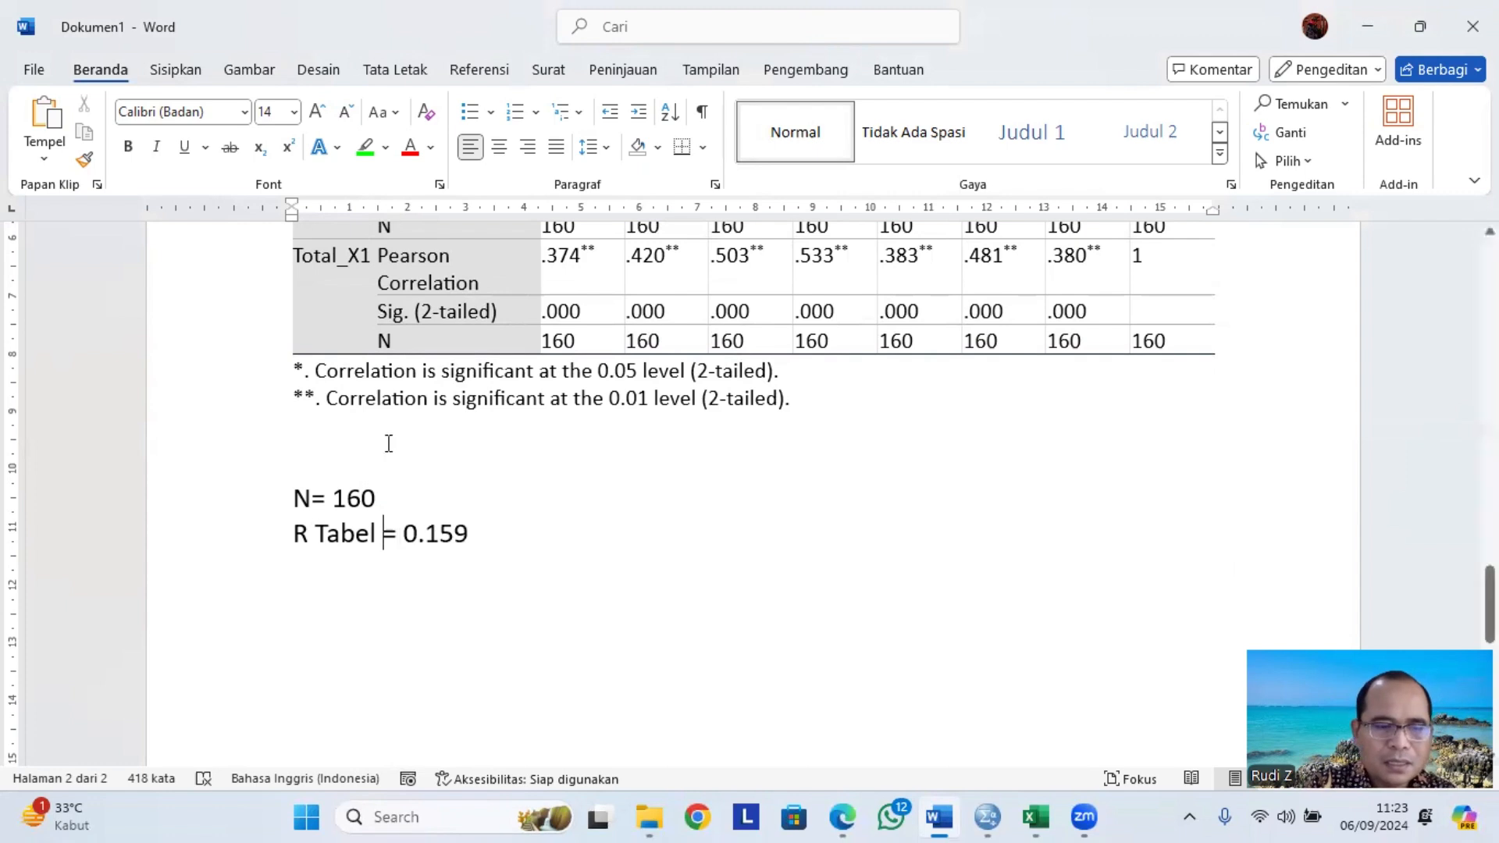
# Align the equals signs of the N and R Tabel lines with tabs.
pyautogui.press('Tab')
pyautogui.click(309, 495)
pyautogui.press('Tab')
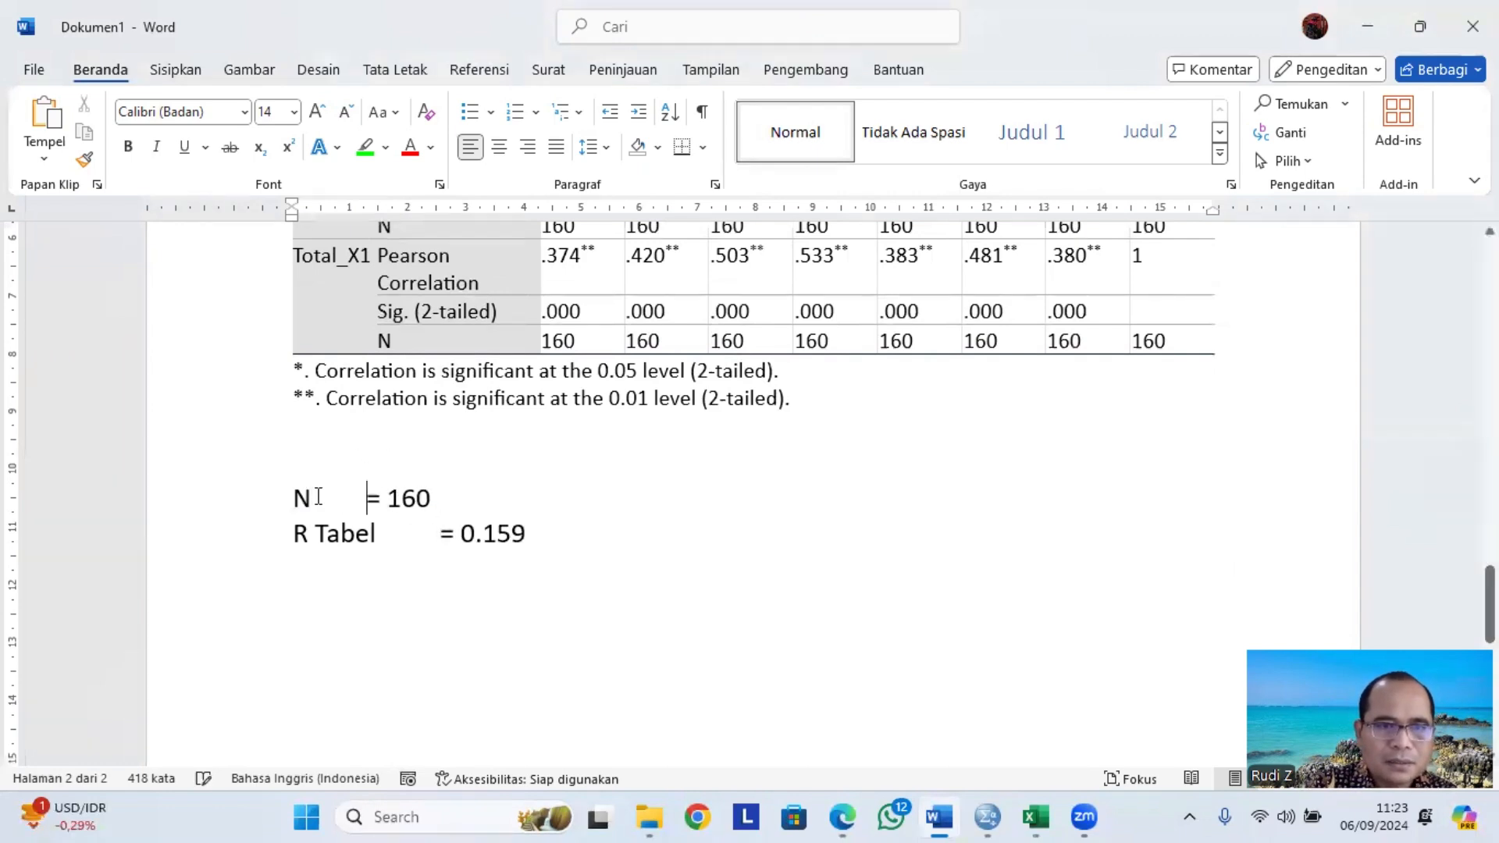
# Finish aligning the N line's equals sign, then briefly recheck the r table value in the browser before returning.
pyautogui.press('Tab')
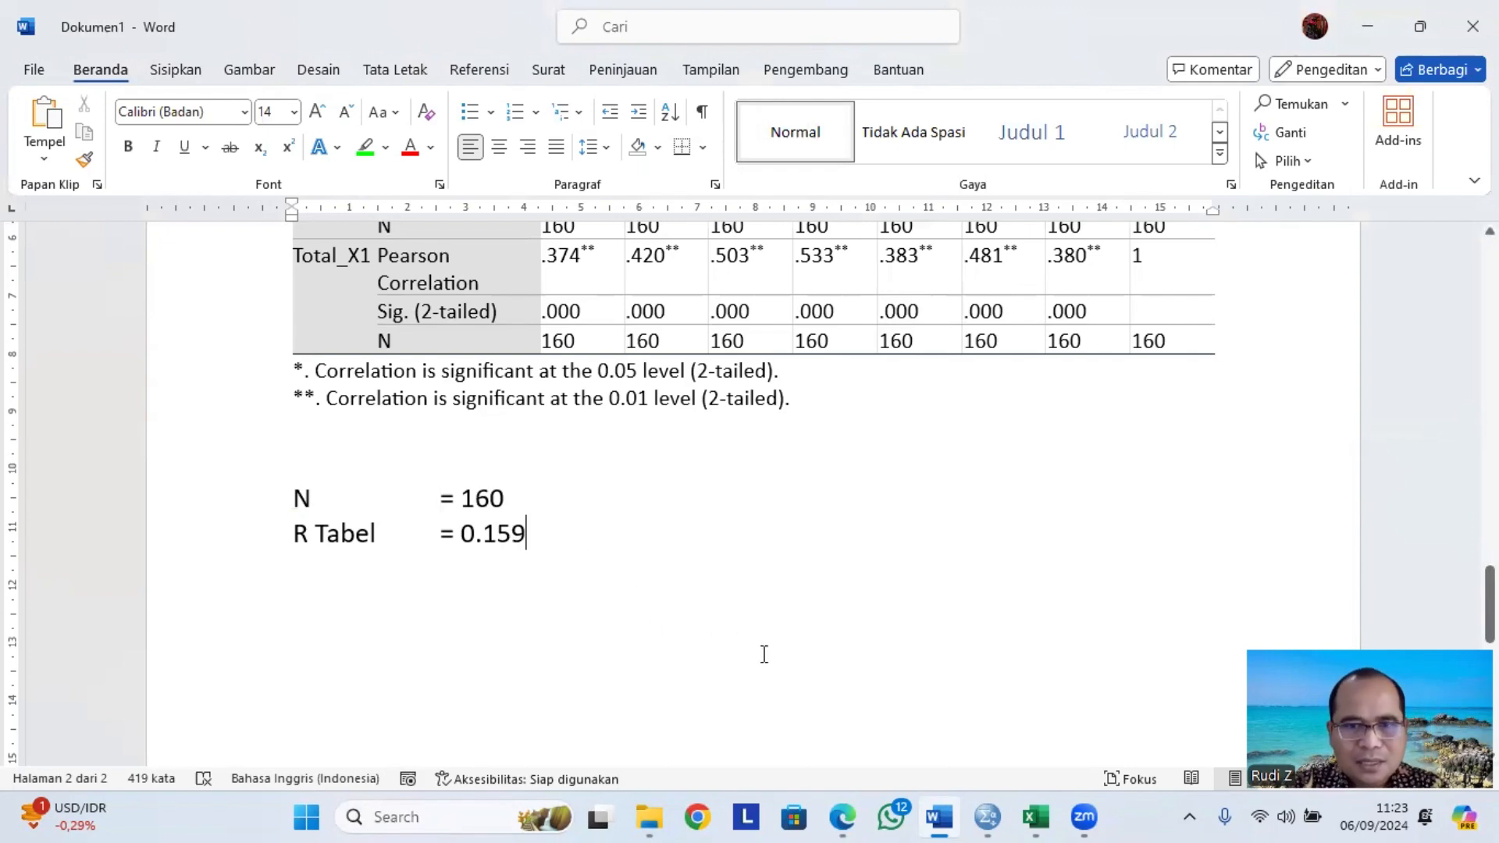
pyautogui.click(847, 816)
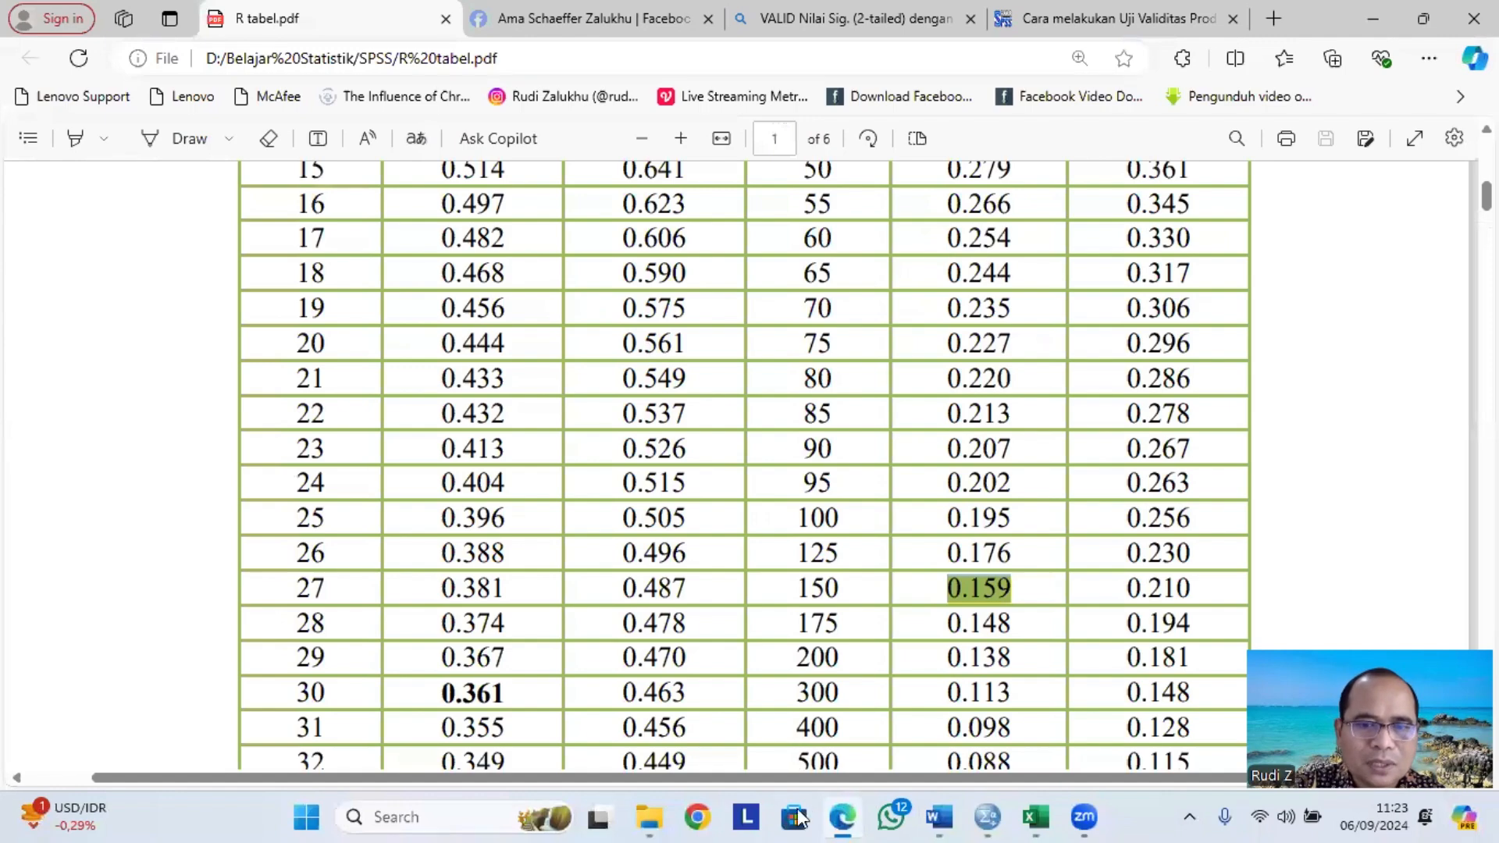
pyautogui.click(951, 817)
# Review the validity decision criteria, selecting each rule comparing r hitung with r table and Sig. (2-tailed) with 0,05.
pyautogui.scroll(8, 601, 484)
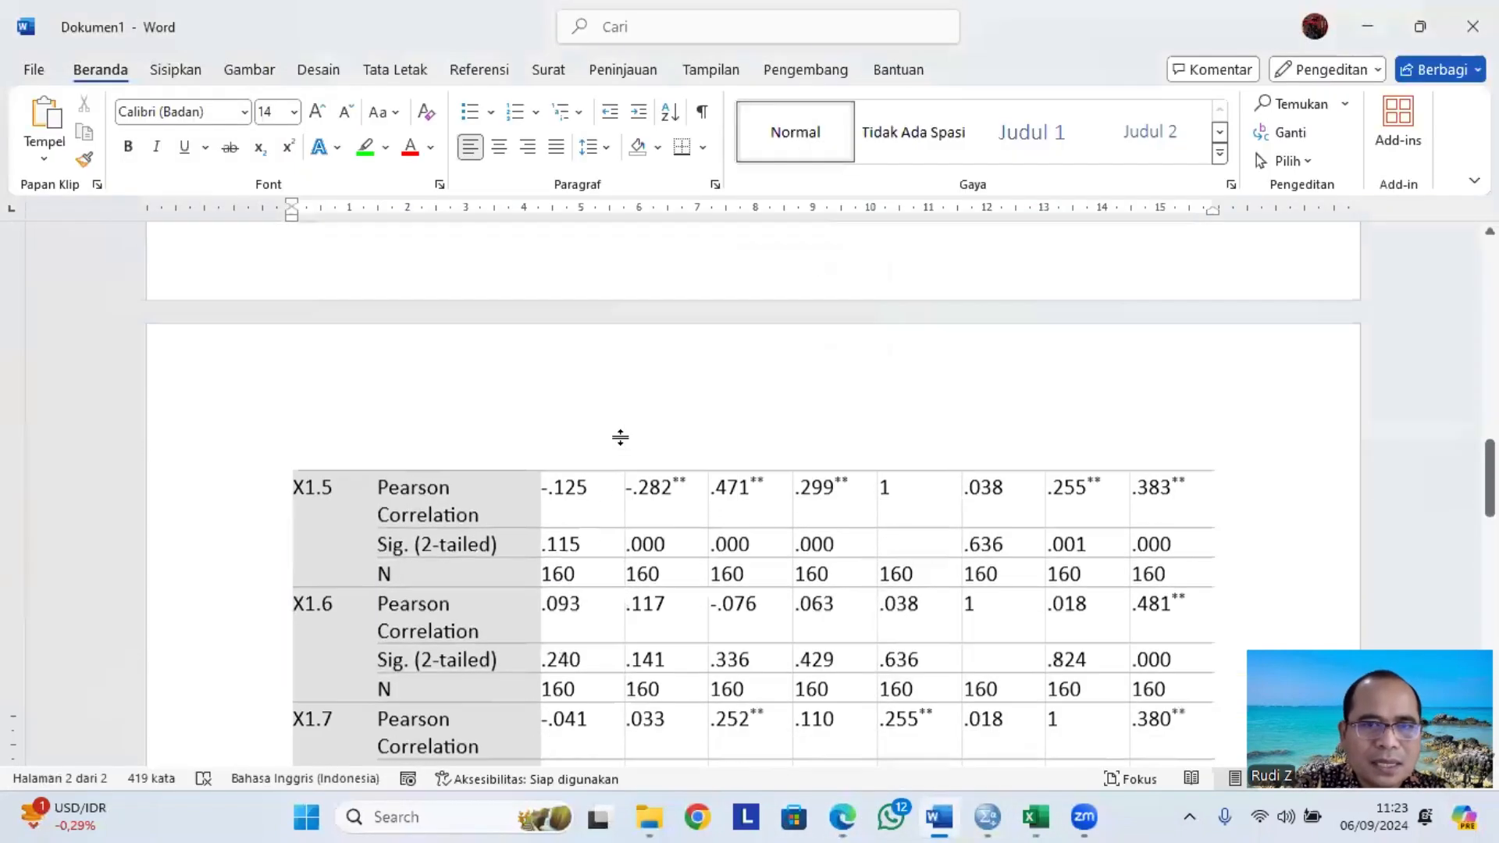
pyautogui.scroll(20, 620, 438)
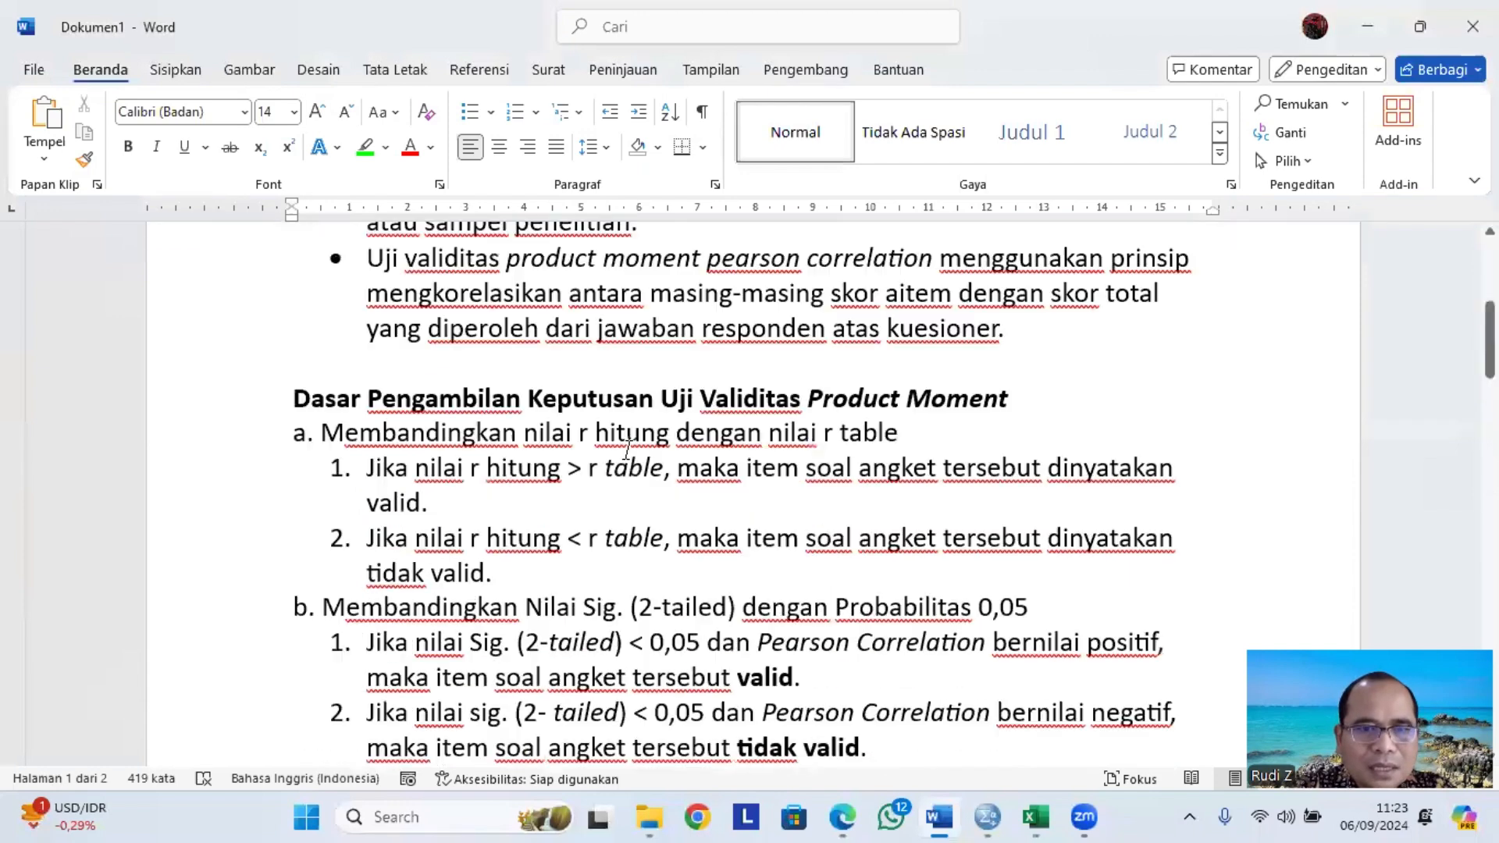
pyautogui.scroll(-2, 616, 461)
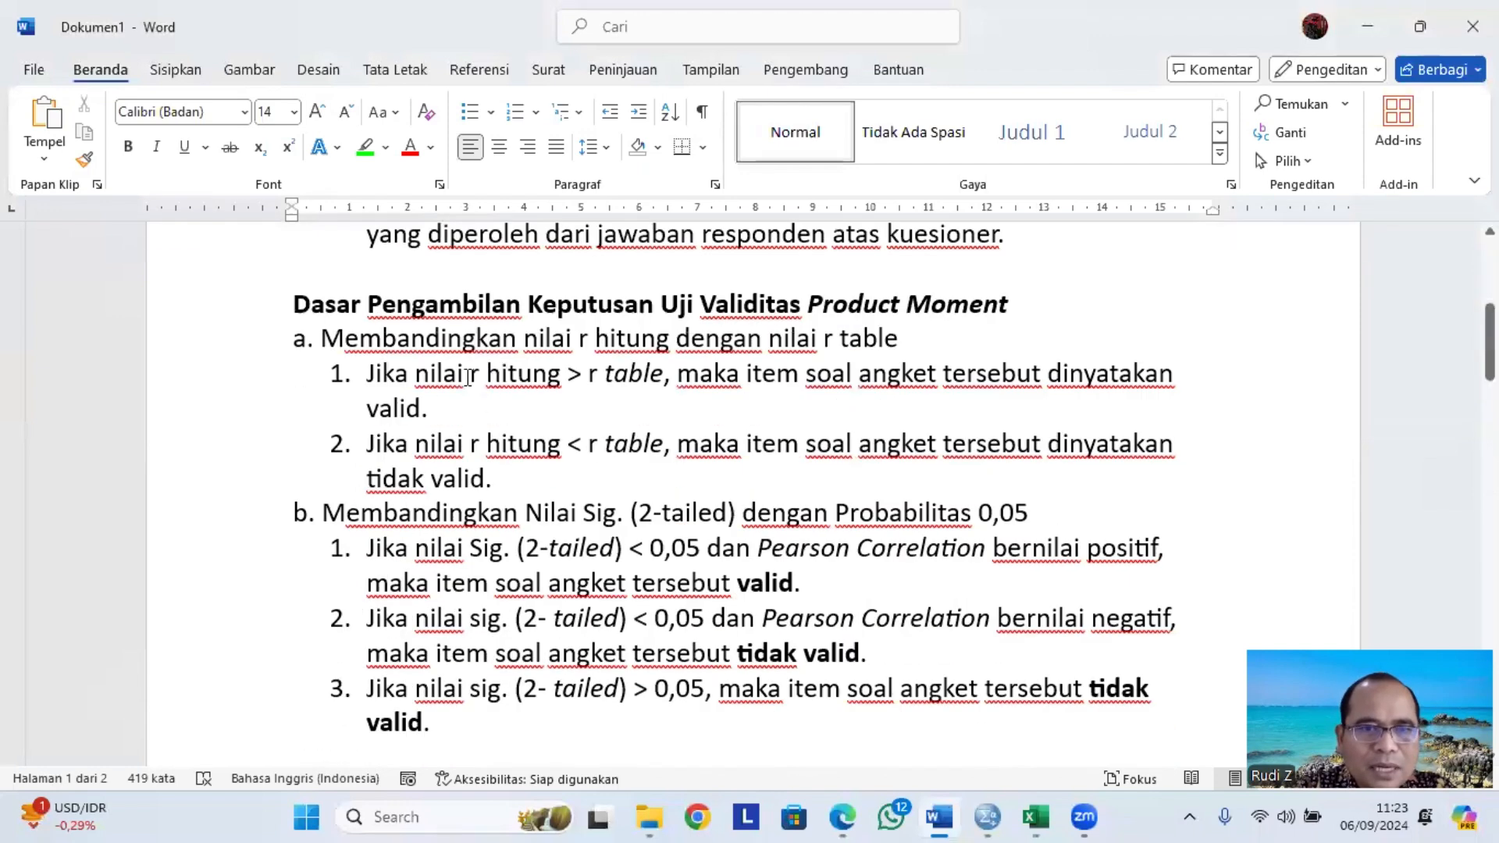
pyautogui.moveTo(468, 378); pyautogui.dragTo(663, 378)
pyautogui.scroll(-2, 605, 508)
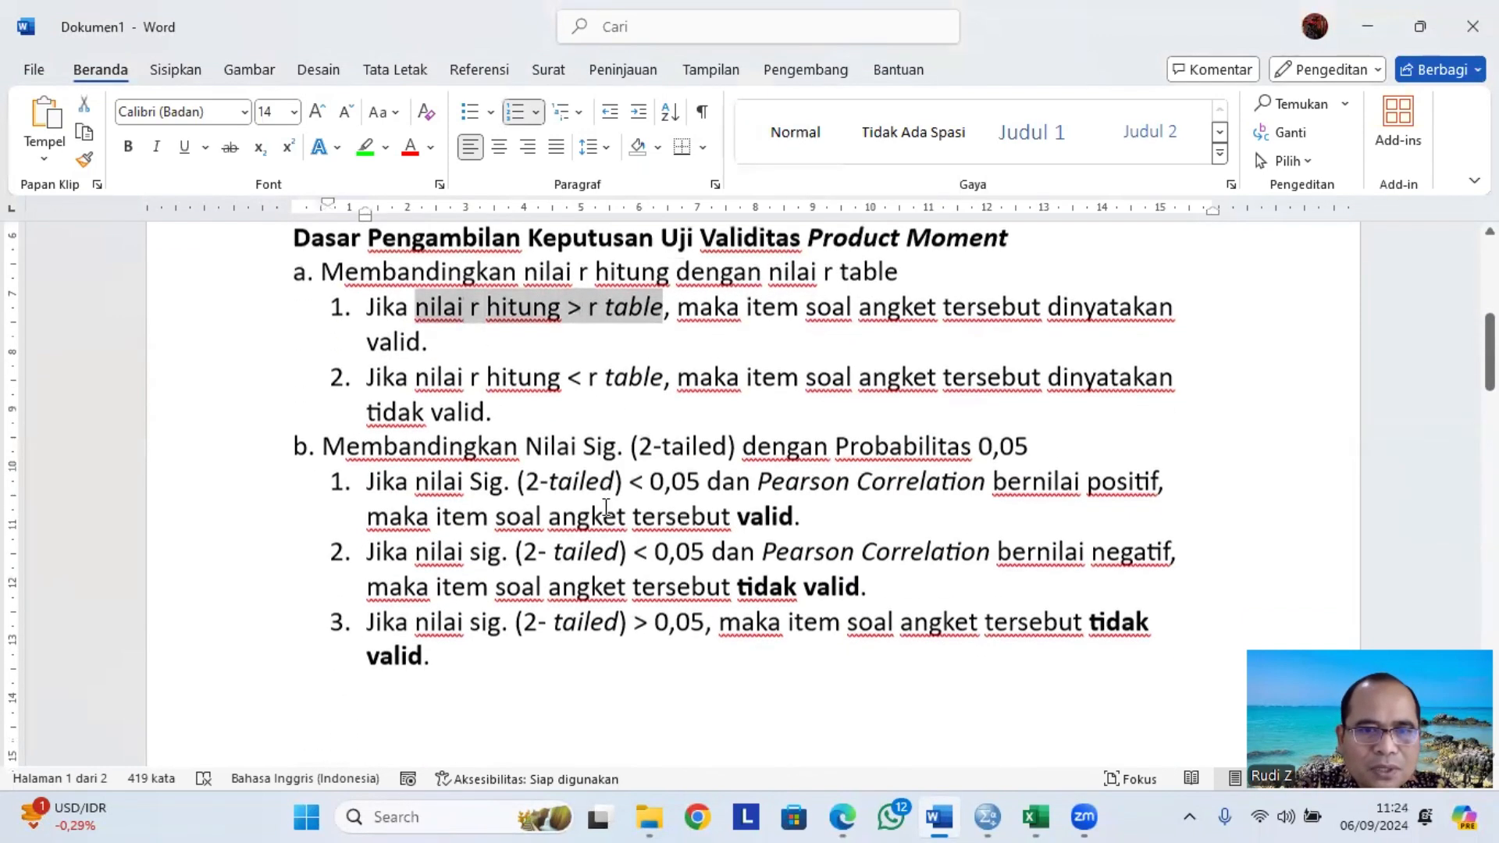
pyautogui.moveTo(533, 439); pyautogui.dragTo(688, 442)
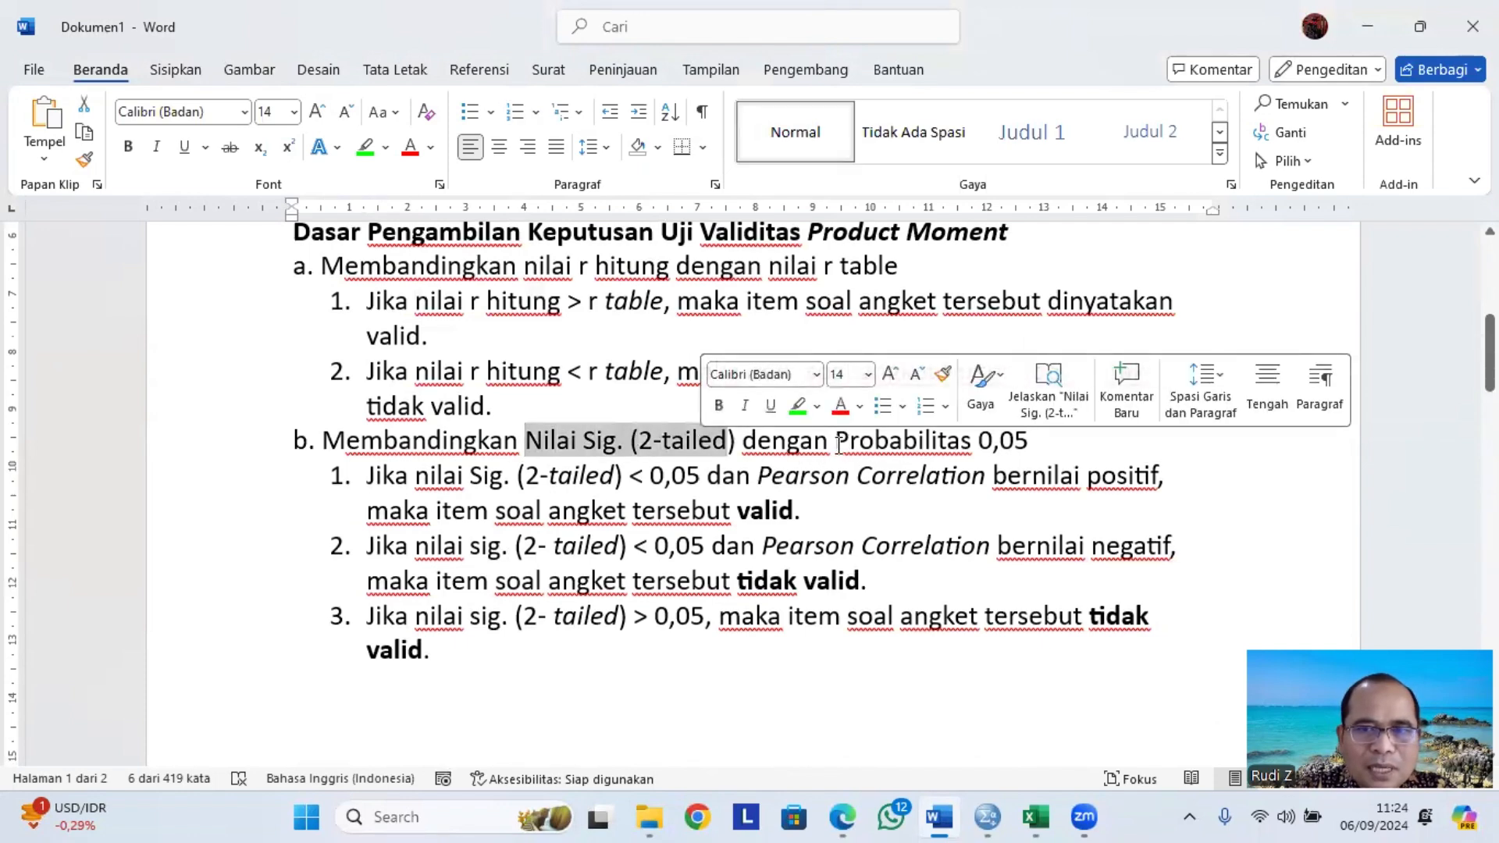
pyautogui.moveTo(837, 442); pyautogui.dragTo(1029, 442)
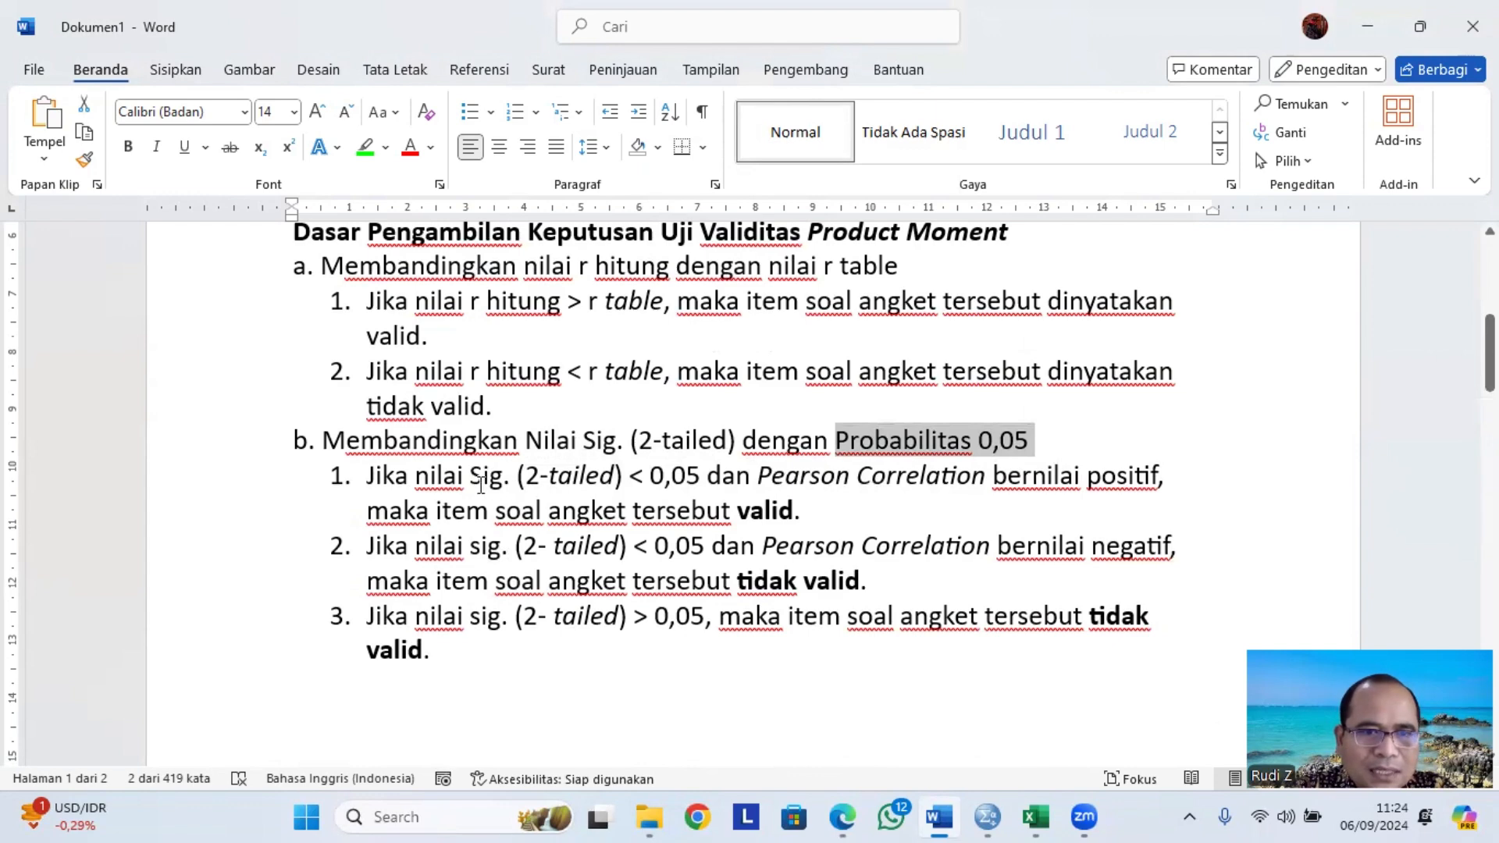
pyautogui.moveTo(415, 475); pyautogui.dragTo(695, 474)
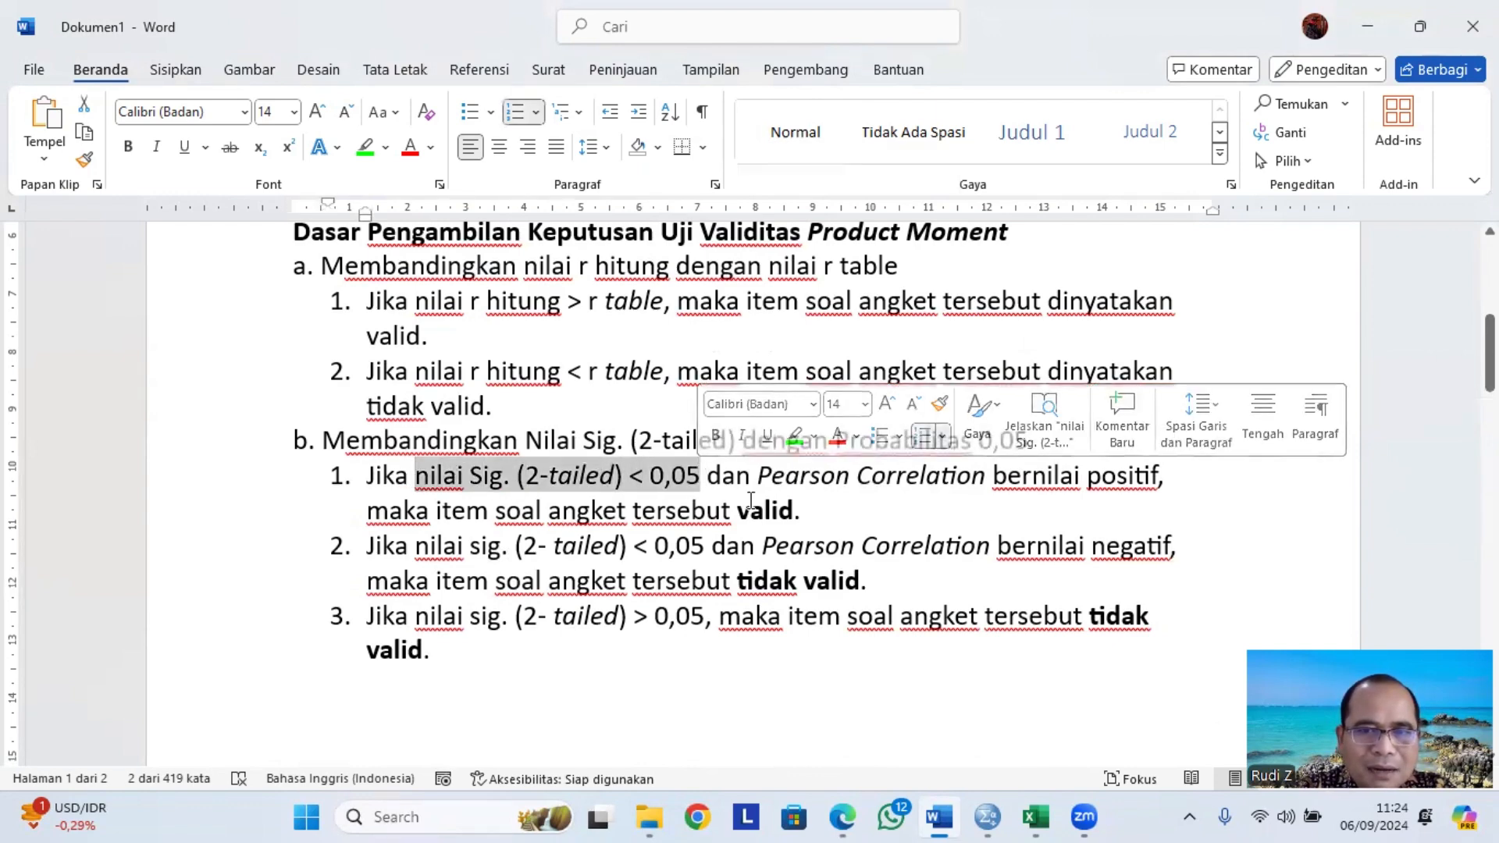
pyautogui.doubleClick(1124, 478)
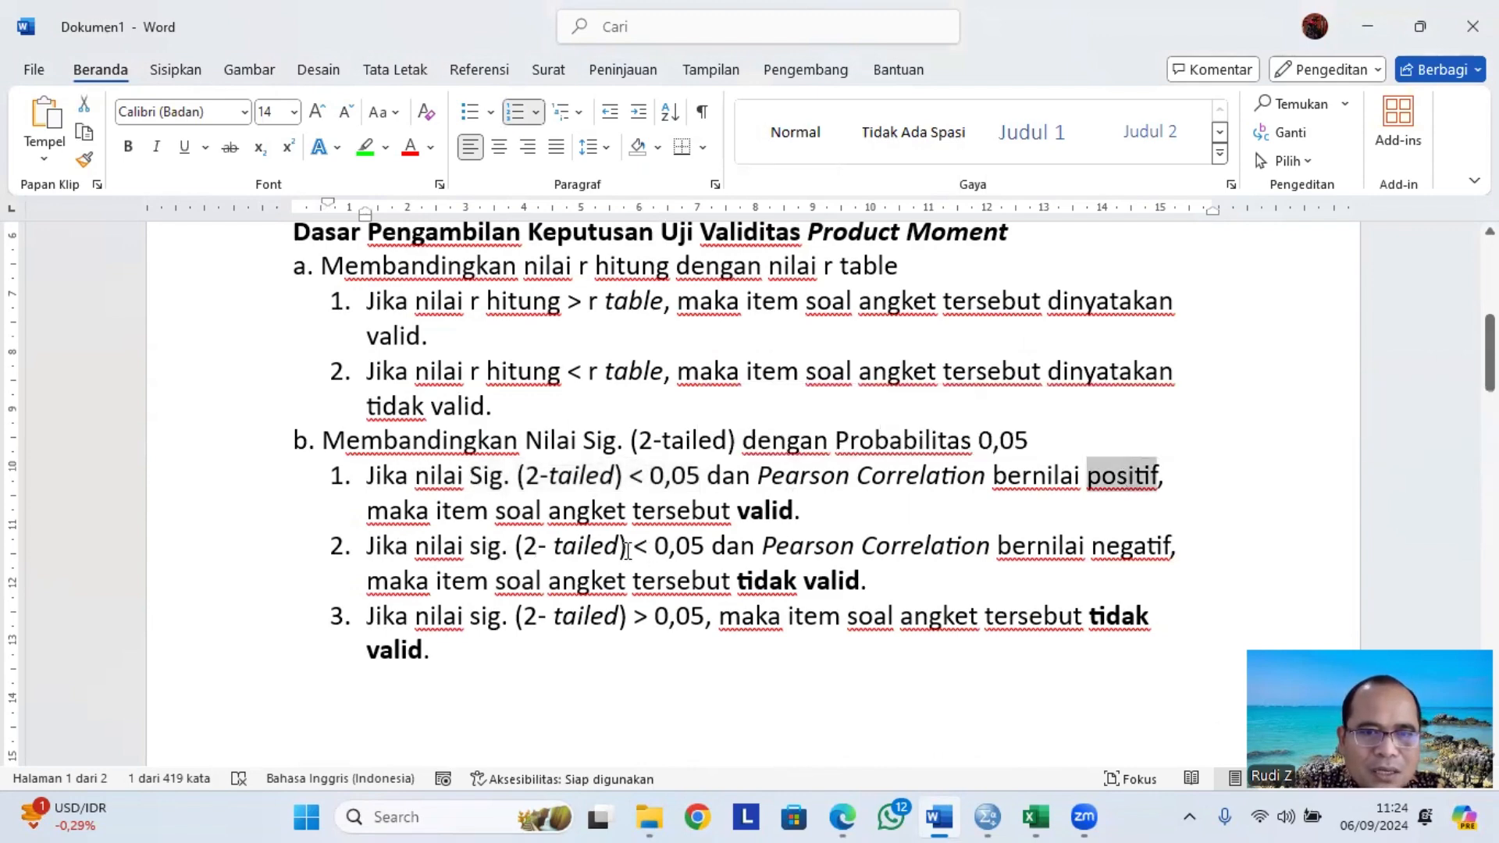
pyautogui.moveTo(637, 549); pyautogui.dragTo(711, 549)
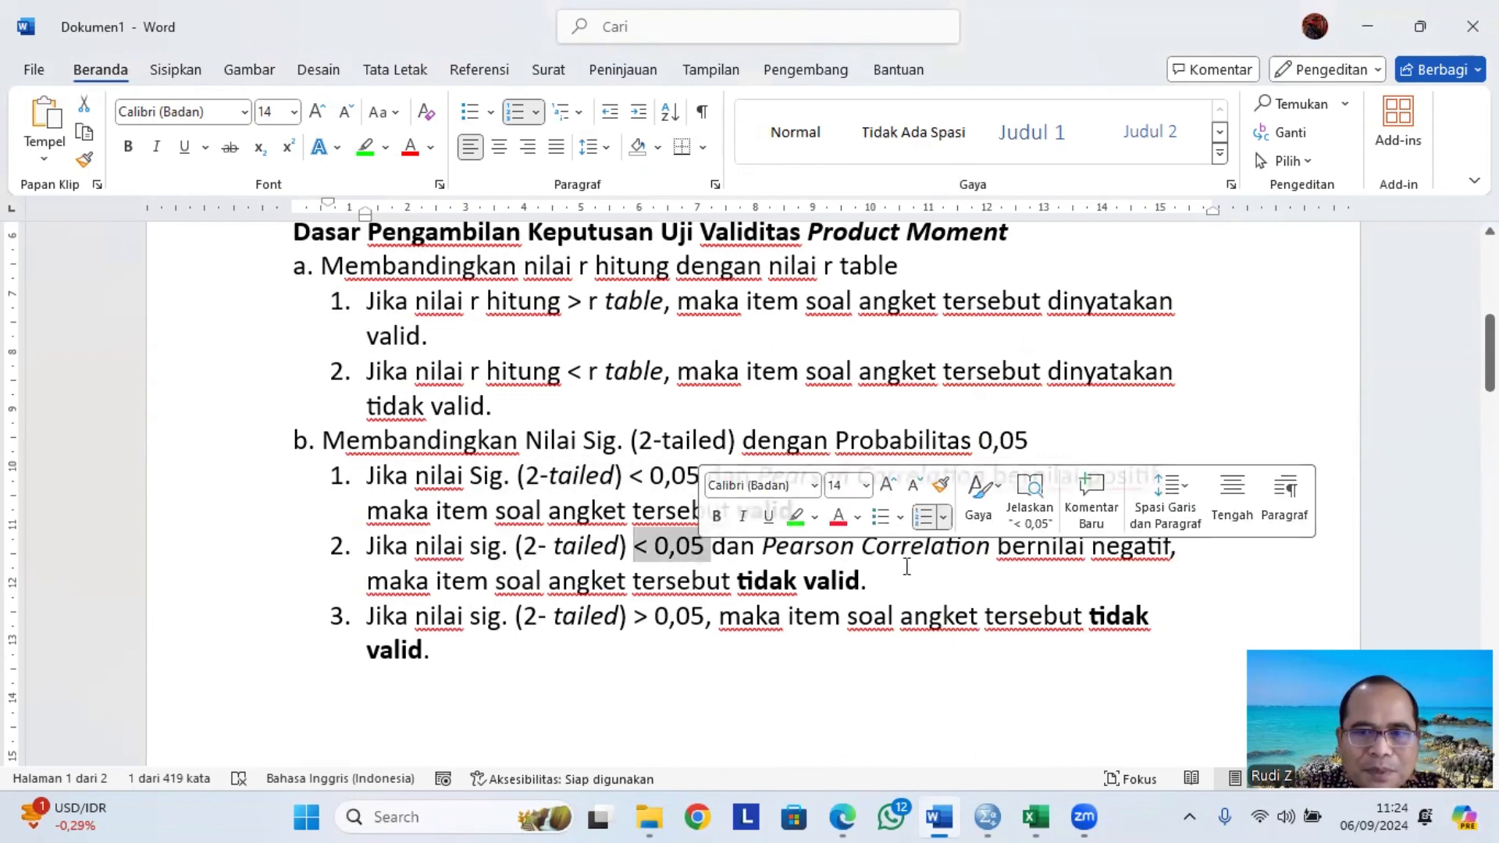
pyautogui.click(1145, 552)
pyautogui.doubleClick(1144, 551)
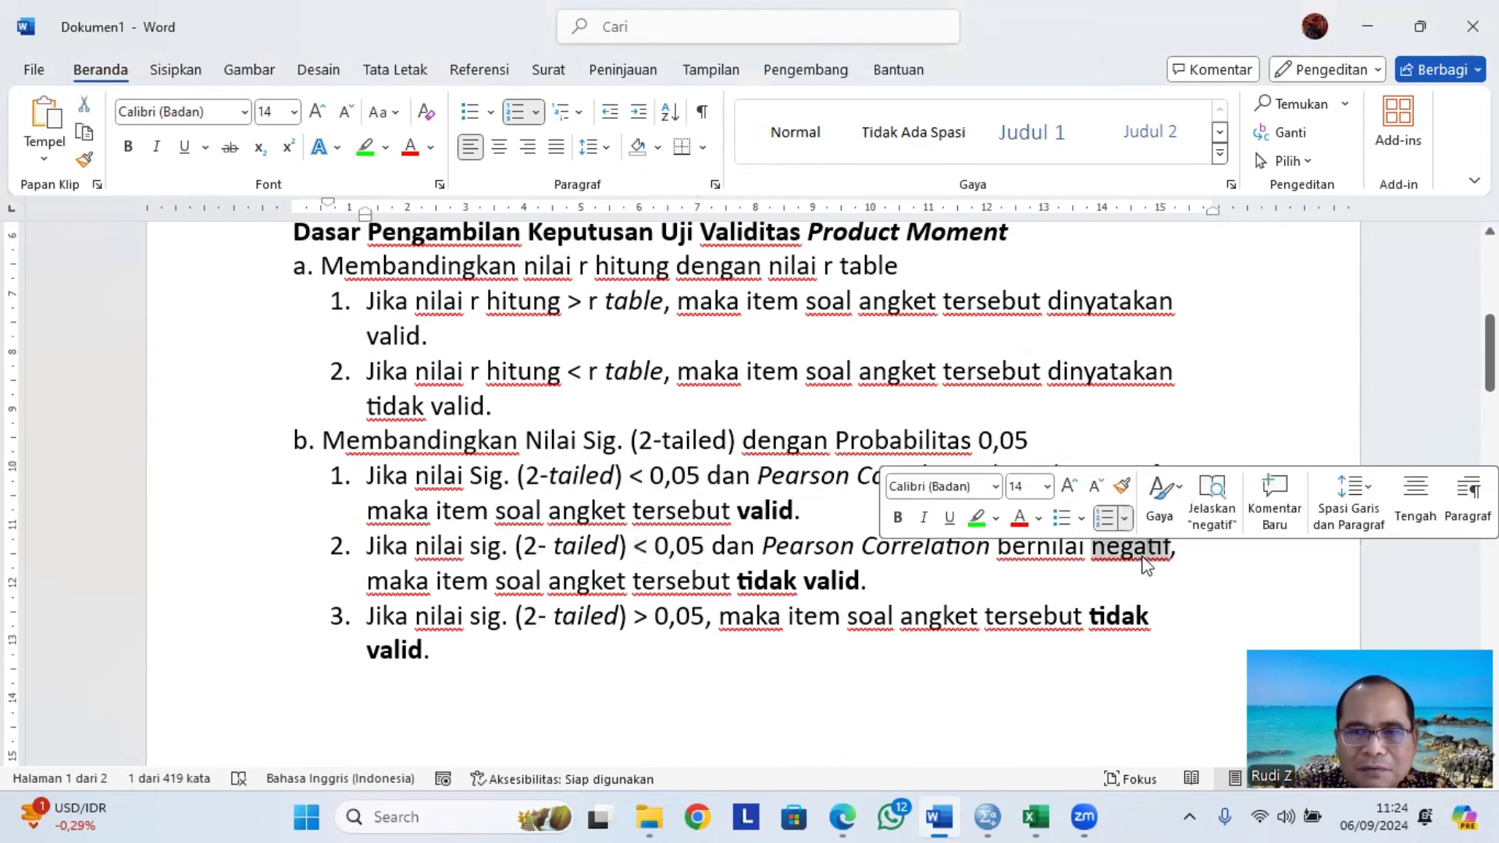
pyautogui.moveTo(741, 582); pyautogui.dragTo(860, 587)
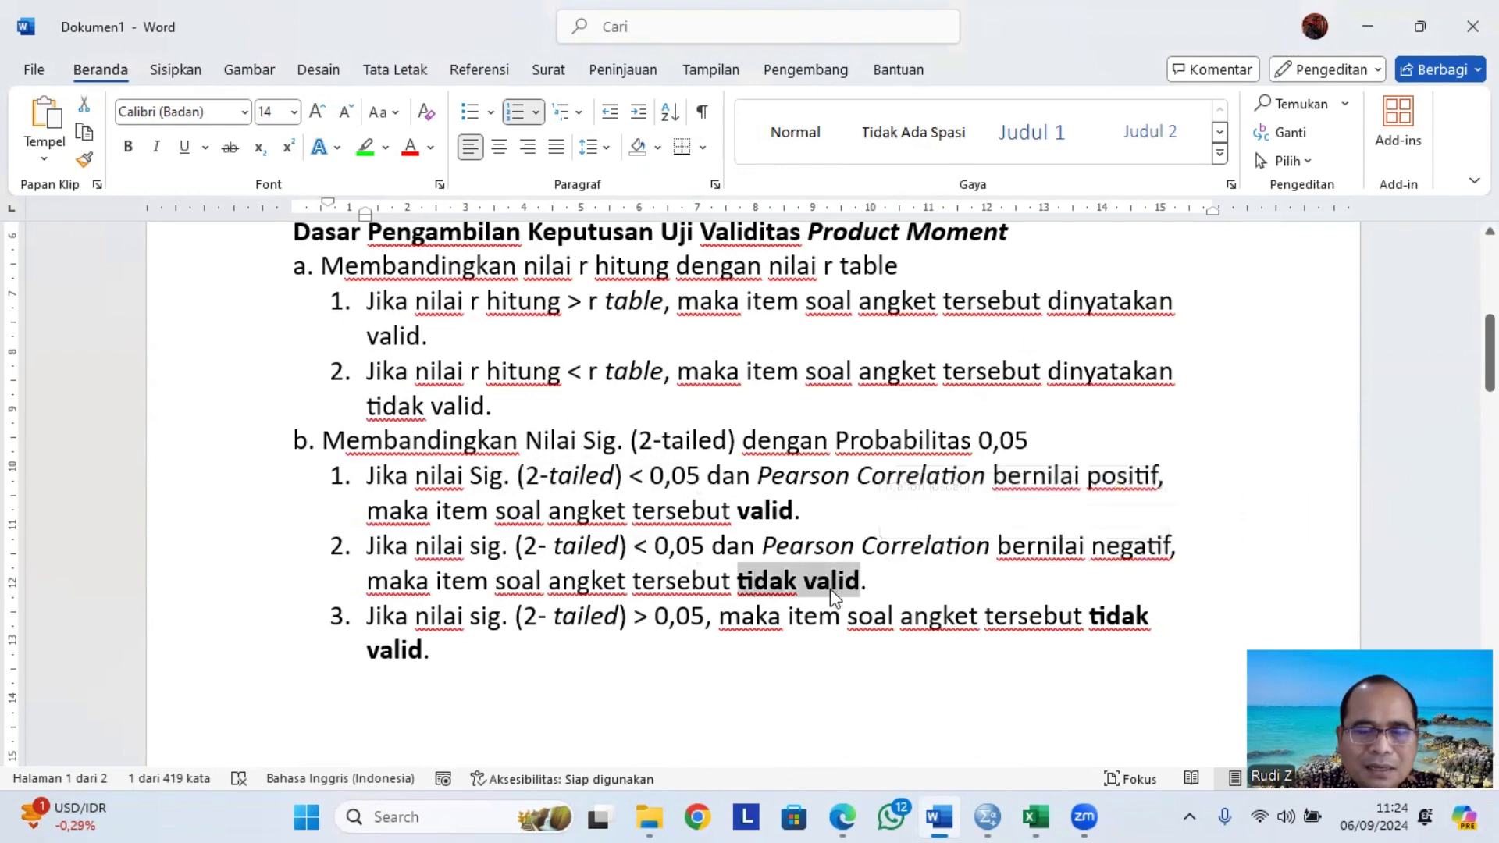
pyautogui.moveTo(473, 619); pyautogui.dragTo(698, 620)
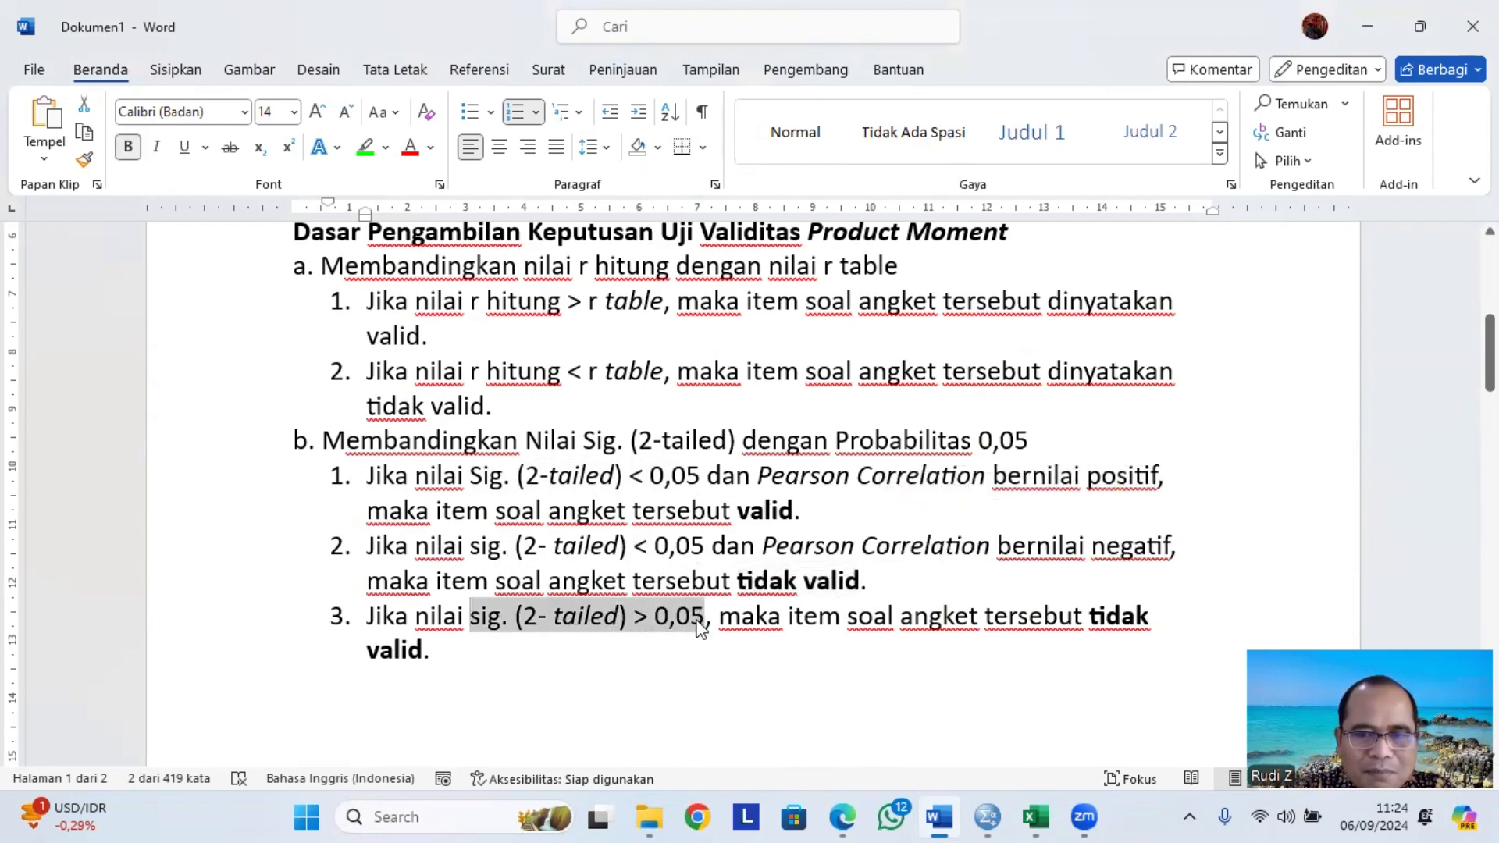
pyautogui.click(1089, 619)
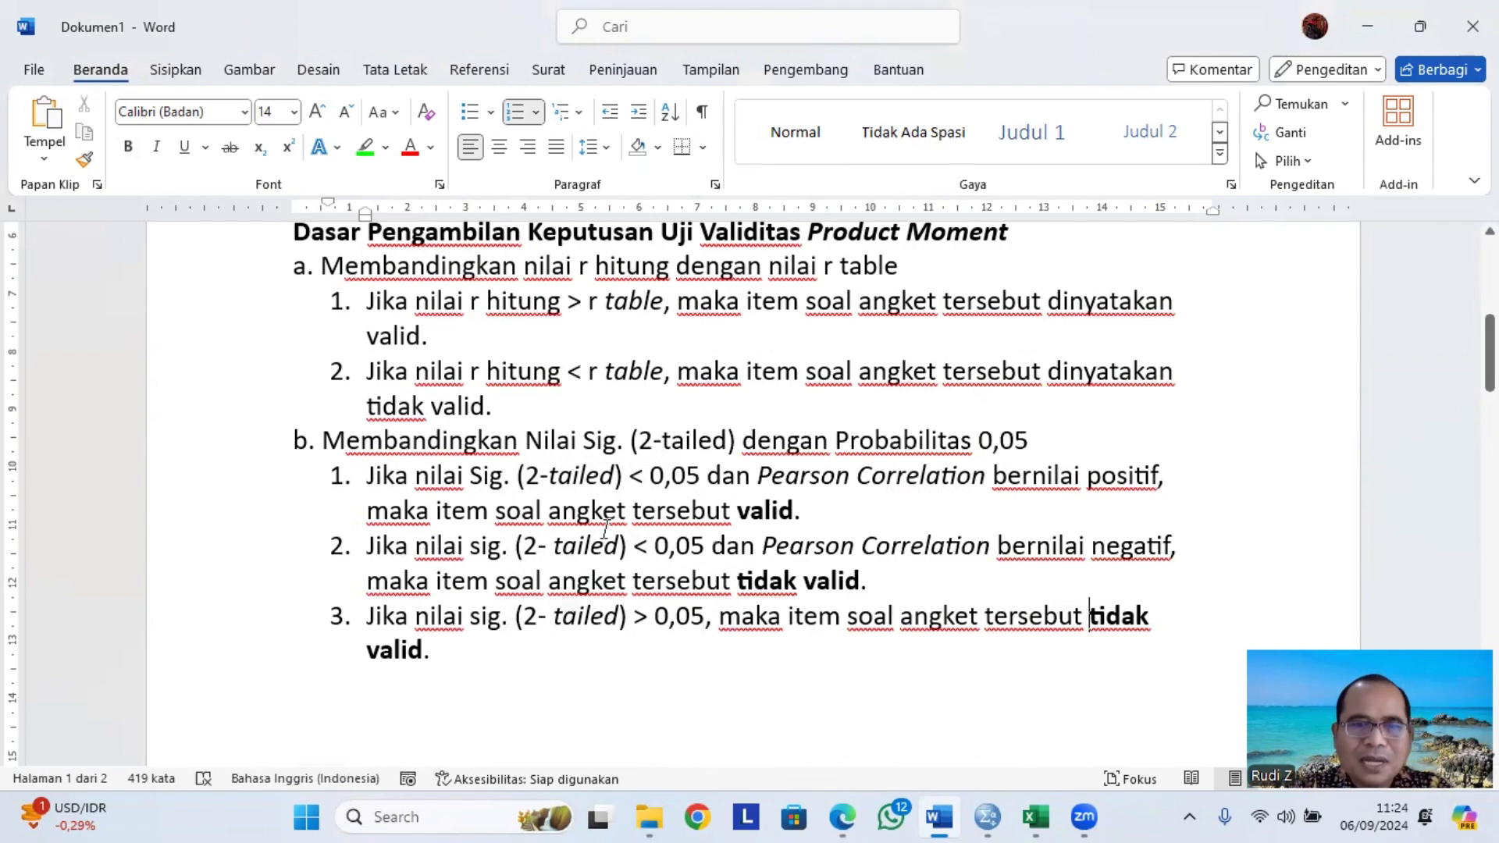
# Scroll between the criteria, the Correlations table and the N and R Tabel lines to review them.
pyautogui.scroll(-15, 587, 545)
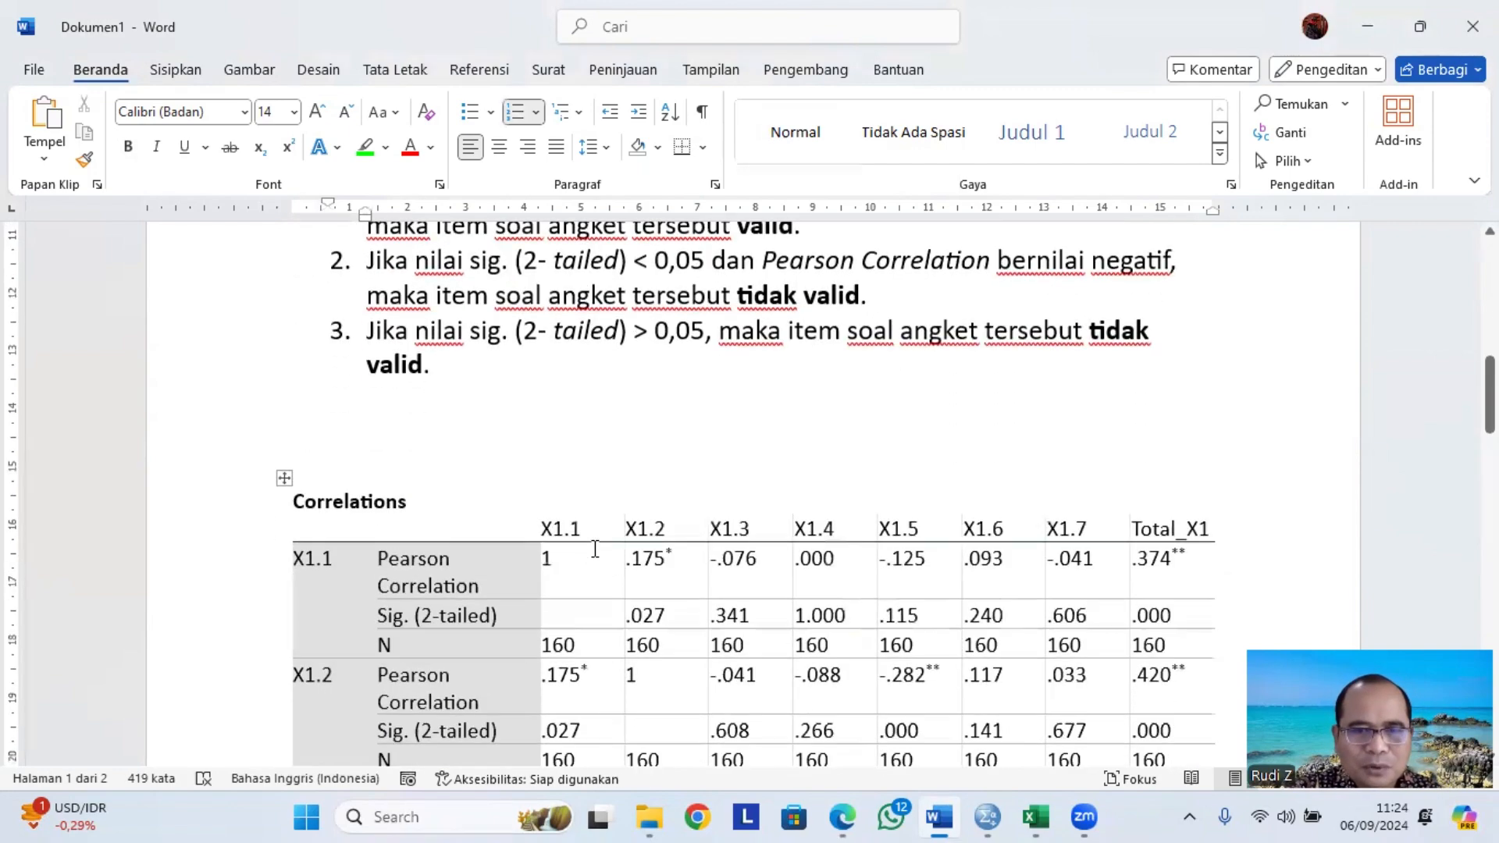
pyautogui.scroll(-5, 594, 562)
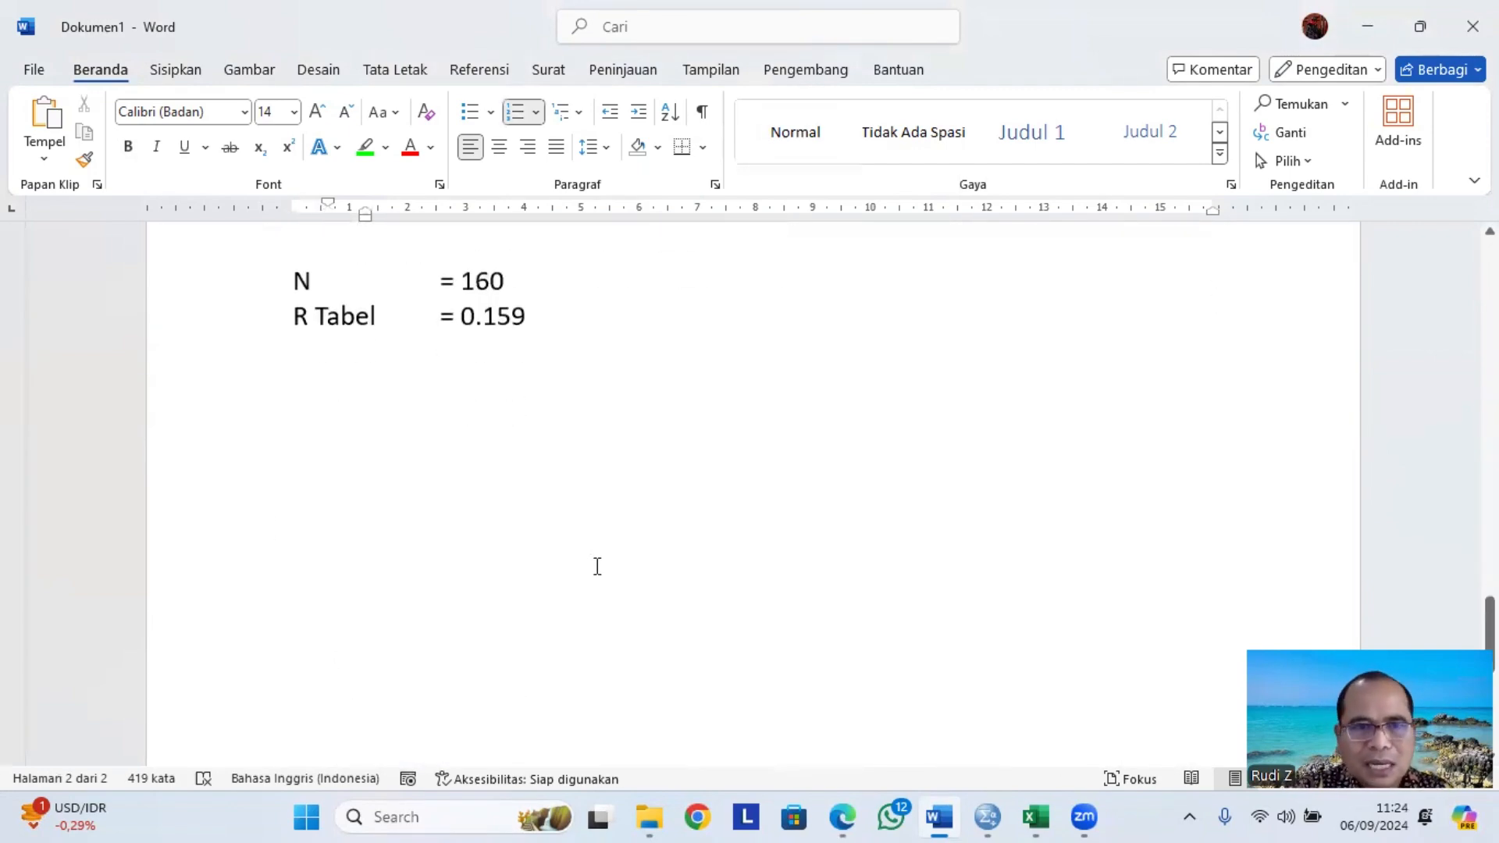
pyautogui.scroll(5, 596, 566)
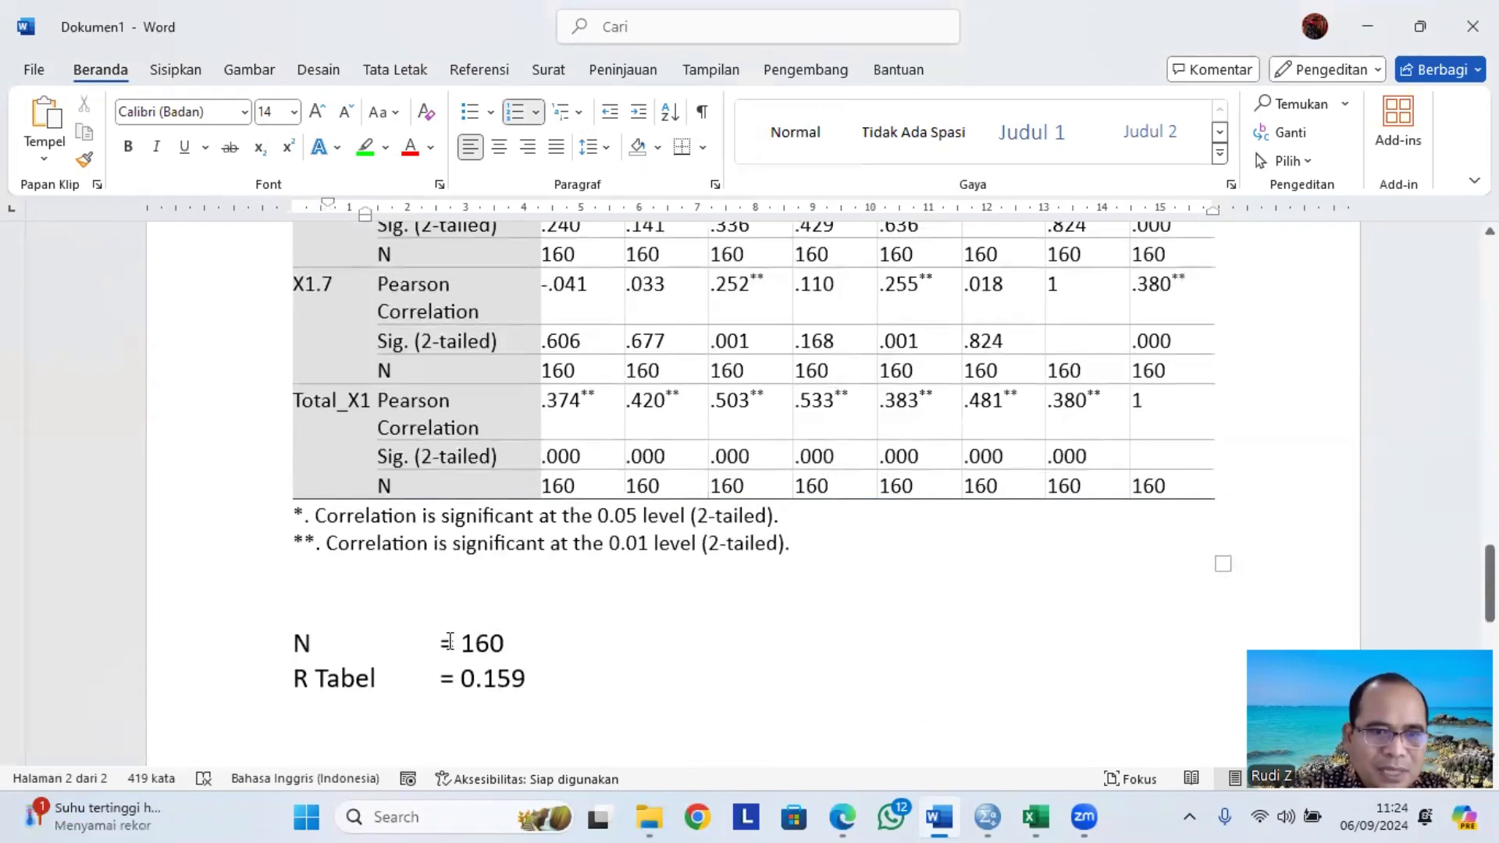
pyautogui.scroll(6, 539, 554)
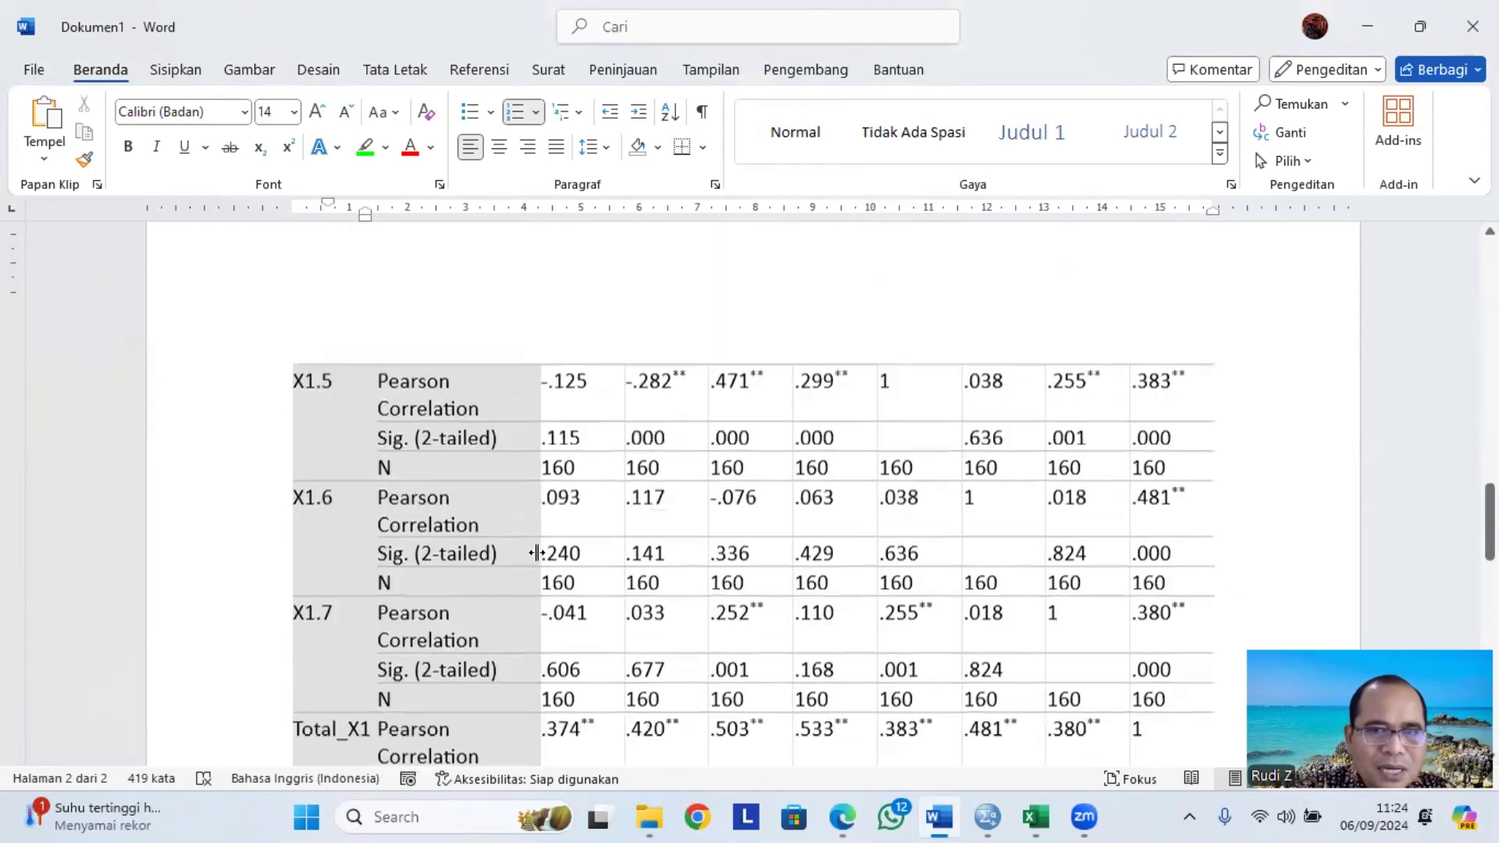
pyautogui.scroll(-4, 547, 554)
pyautogui.scroll(-4, 558, 562)
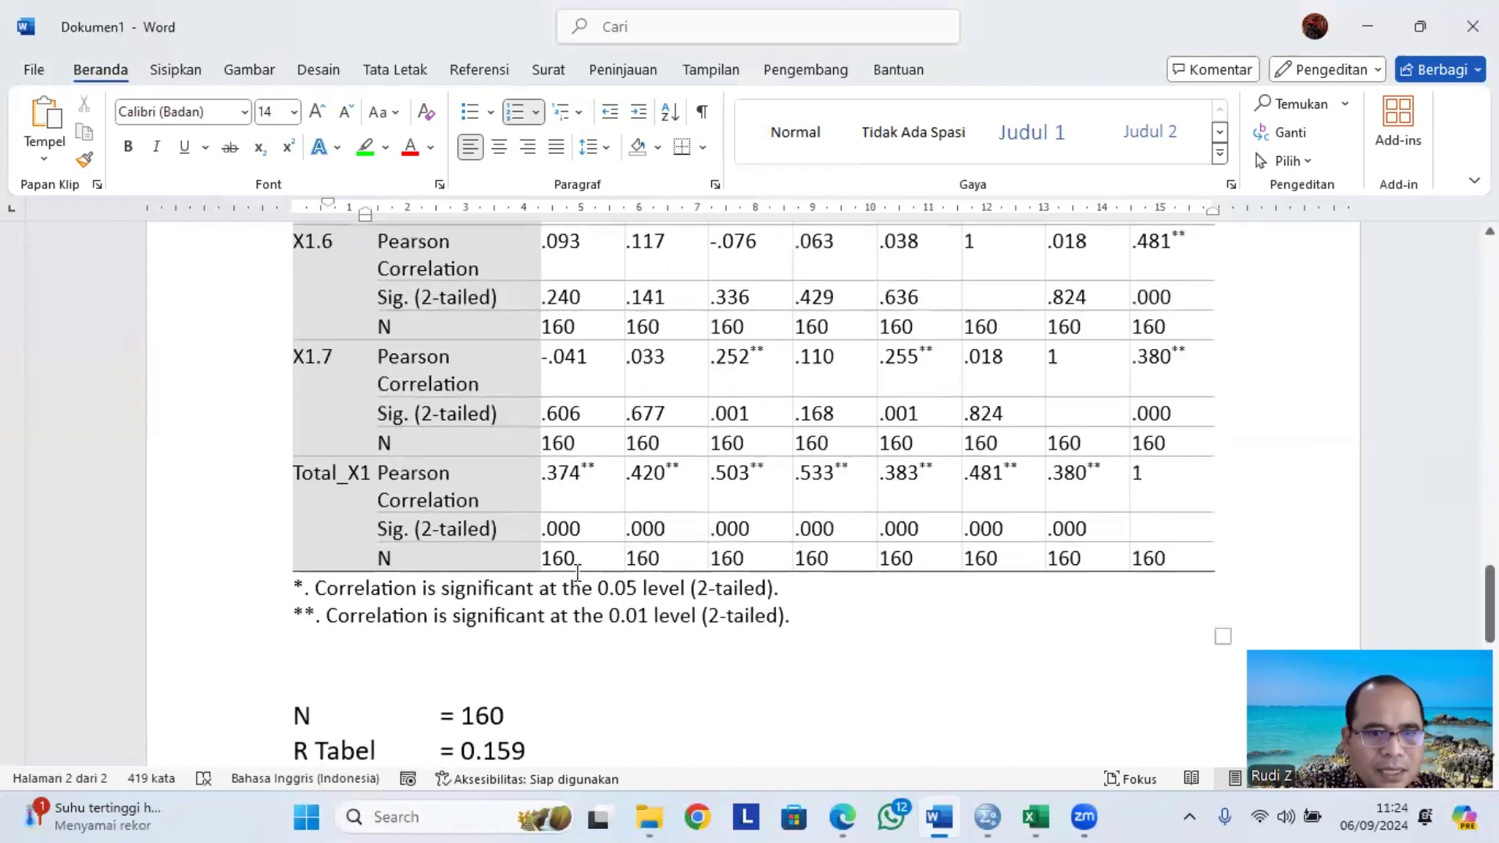
pyautogui.scroll(20, 582, 547)
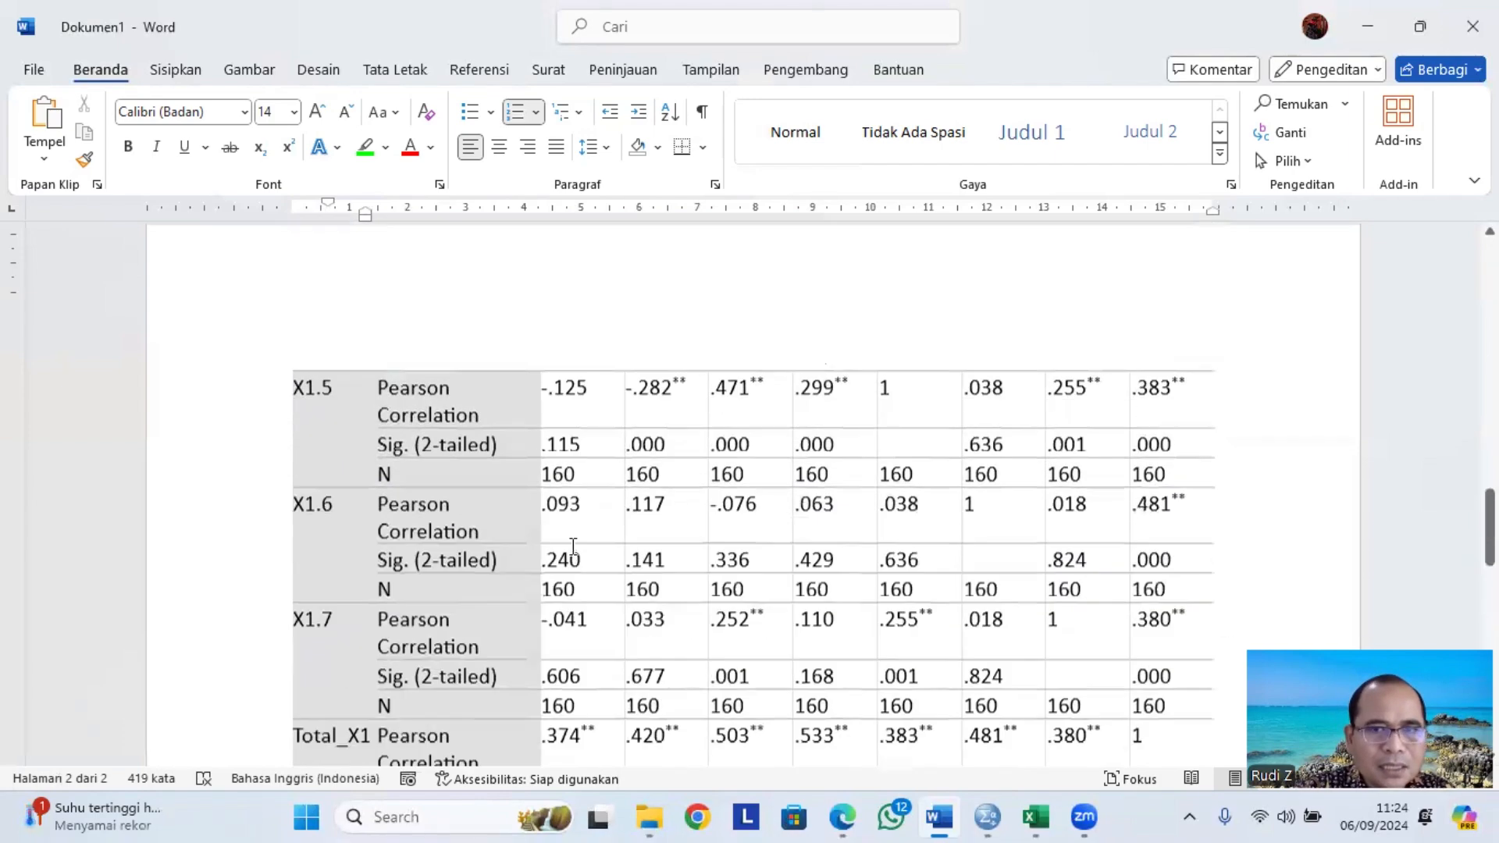
pyautogui.scroll(4, 595, 524)
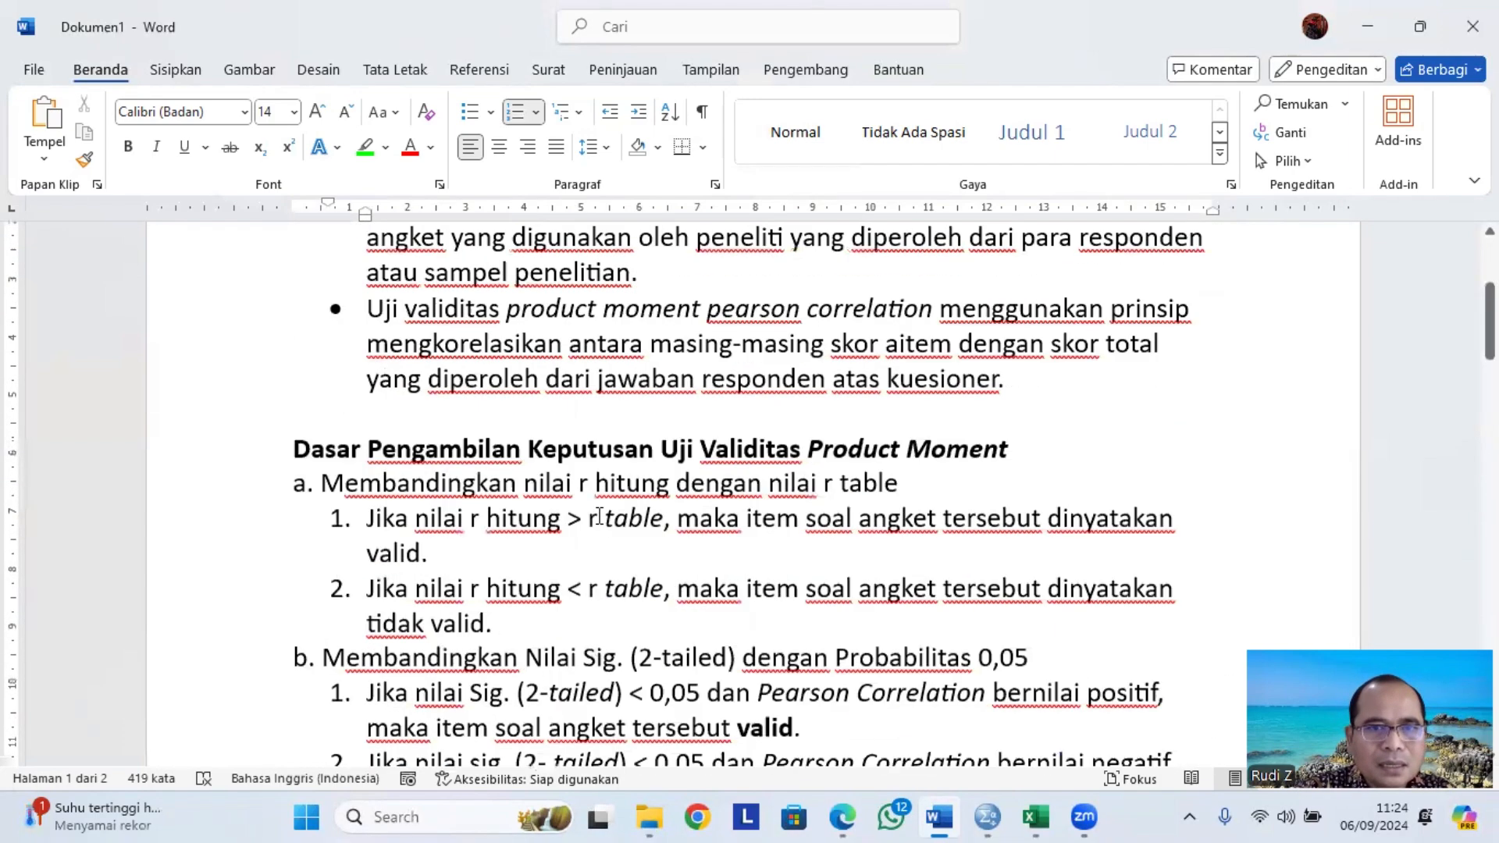
pyautogui.scroll(-4, 597, 458)
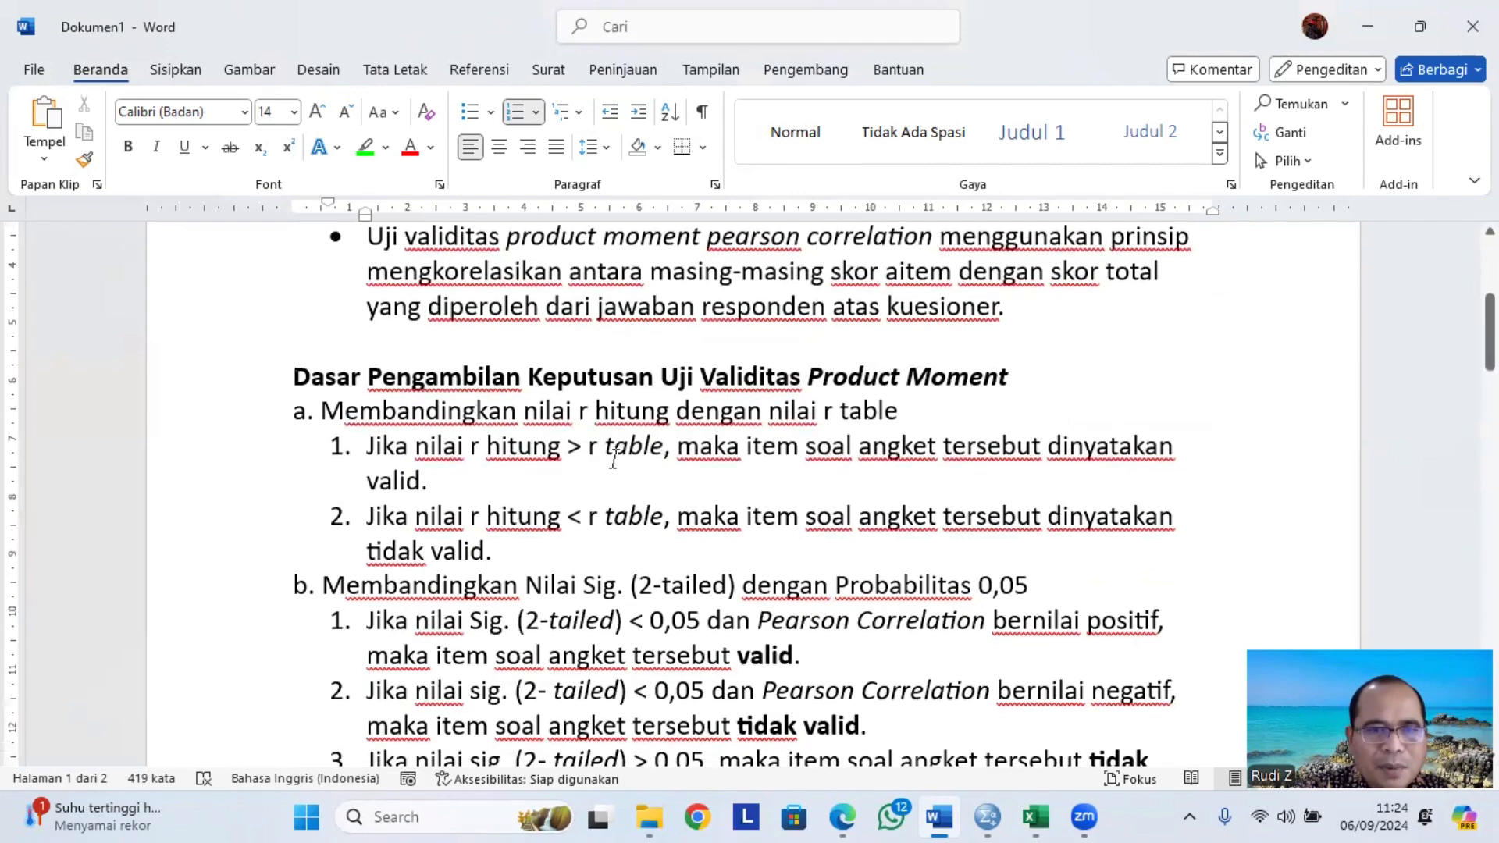
pyautogui.scroll(-20, 613, 459)
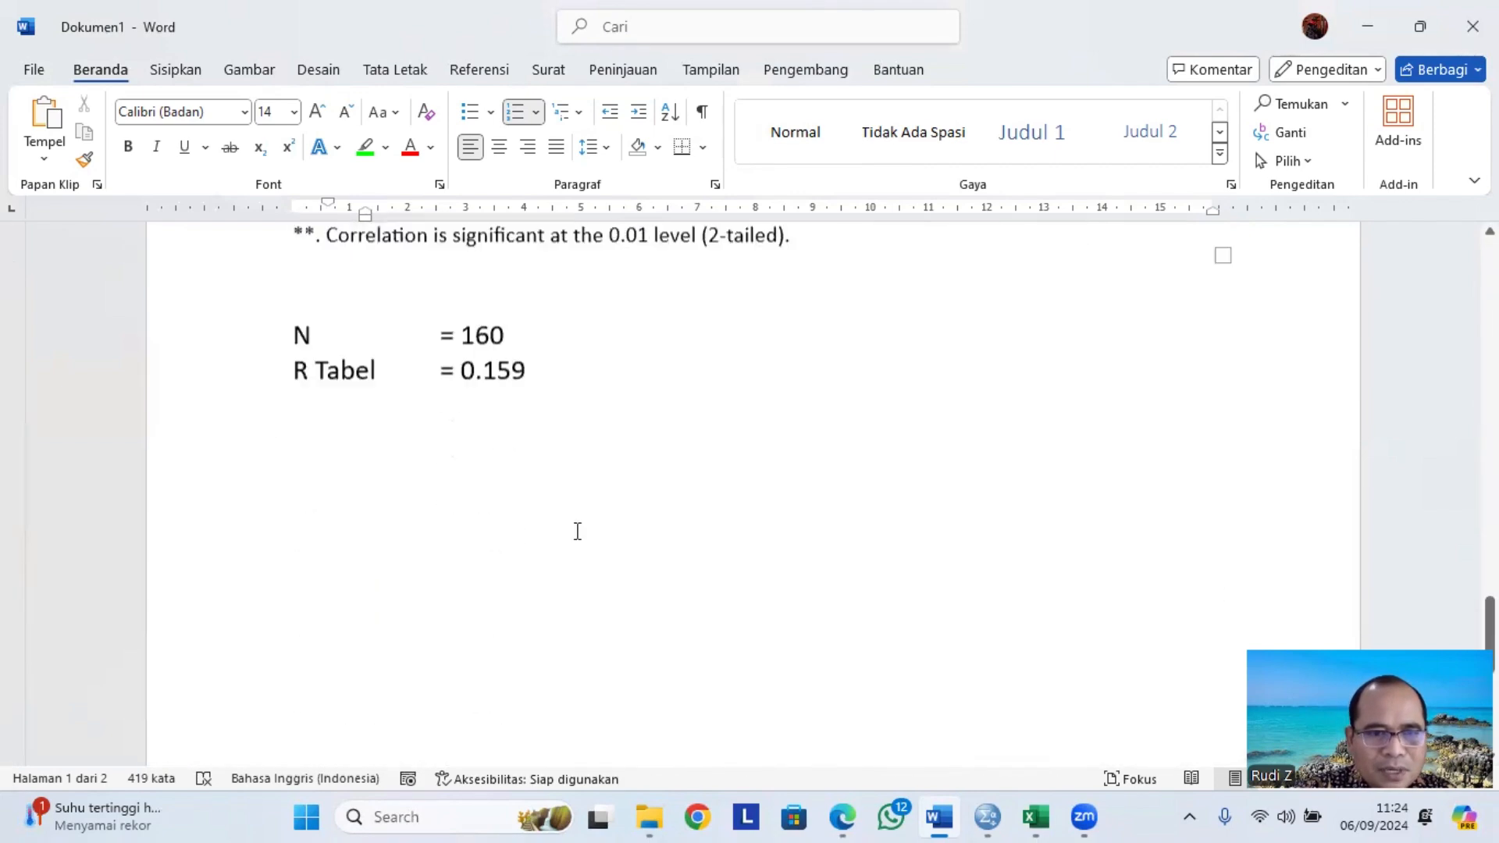
pyautogui.scroll(3, 467, 359)
# Highlight the R Tabel value 0.159 in yellow.
pyautogui.click(466, 462)
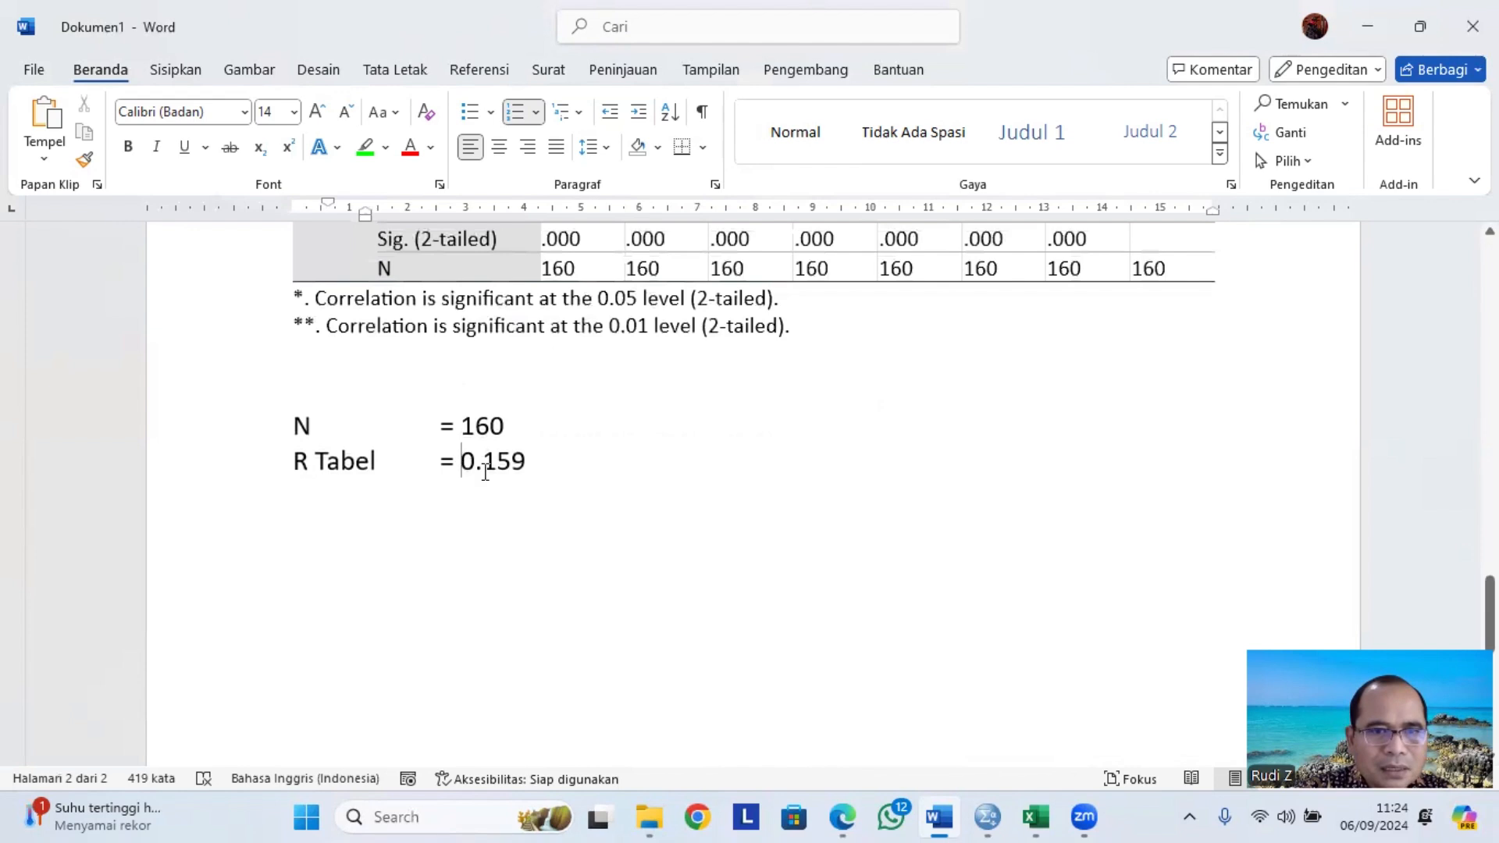
pyautogui.moveTo(461, 464); pyautogui.dragTo(512, 463)
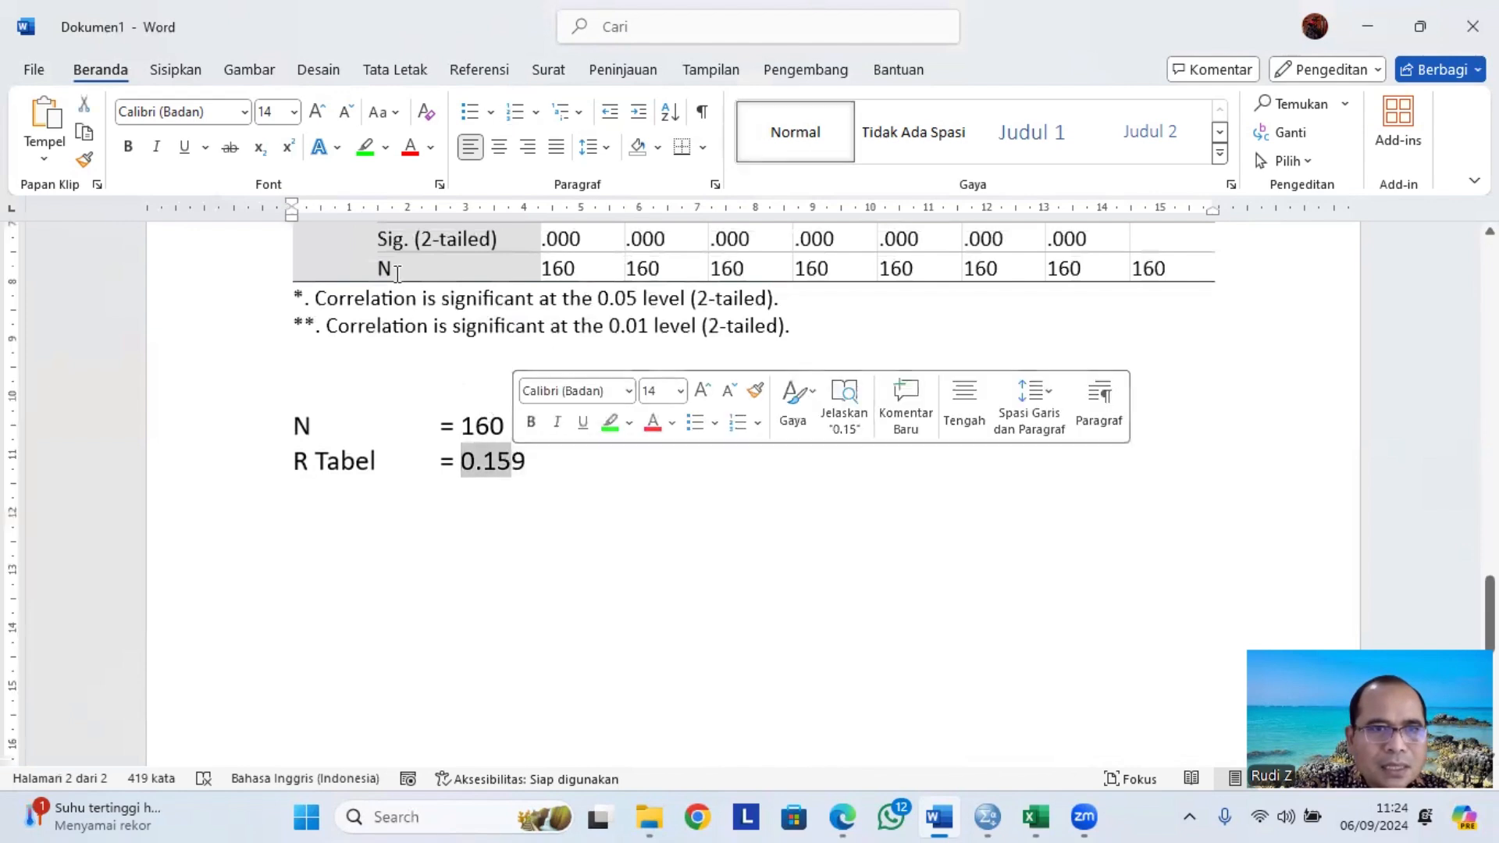
pyautogui.click(386, 148)
pyautogui.click(373, 226)
pyautogui.click(526, 464)
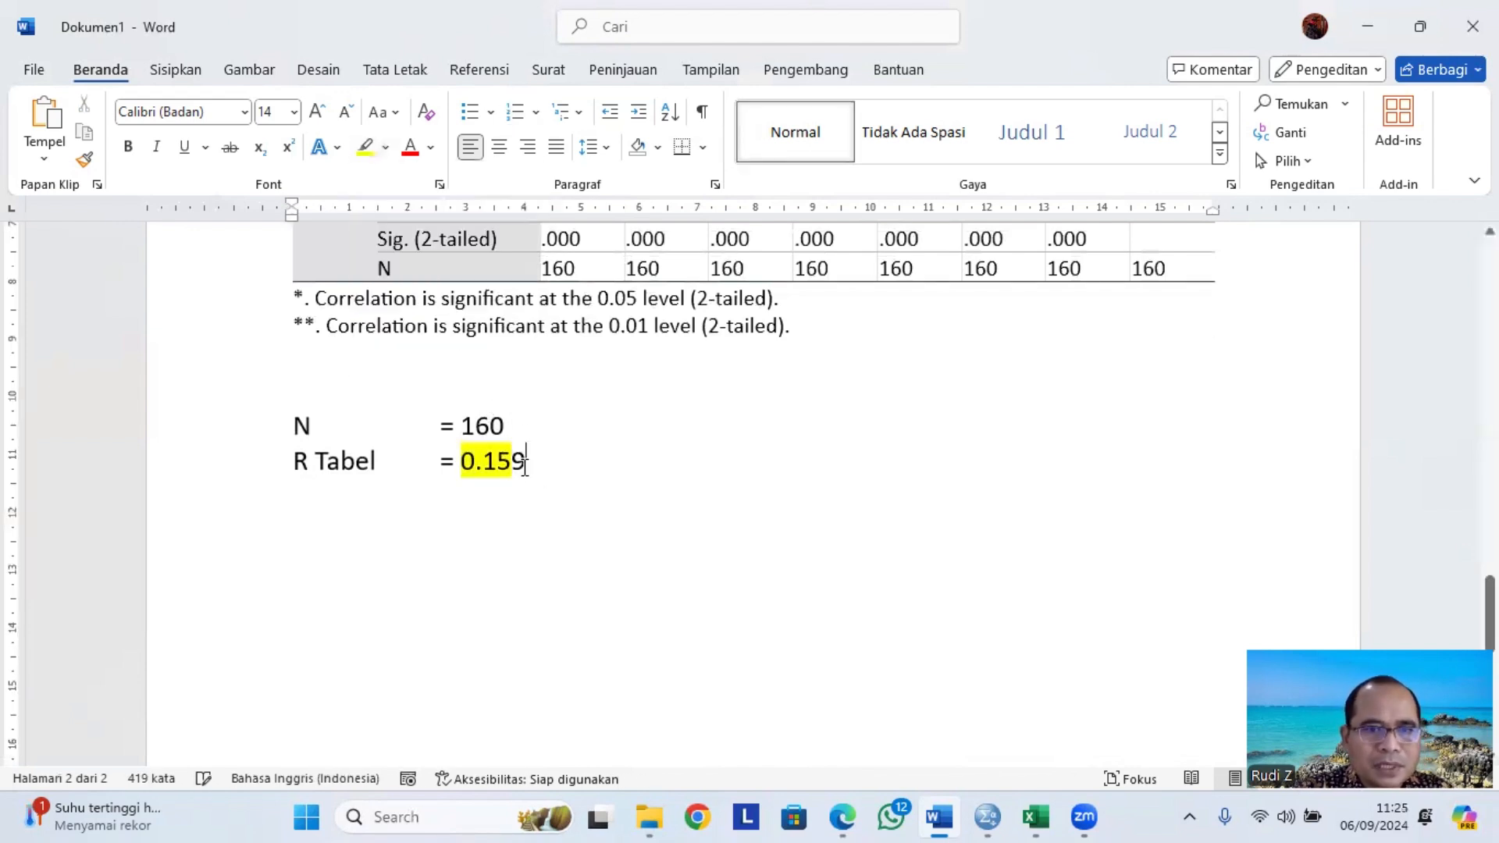
pyautogui.moveTo(526, 463); pyautogui.dragTo(514, 464)
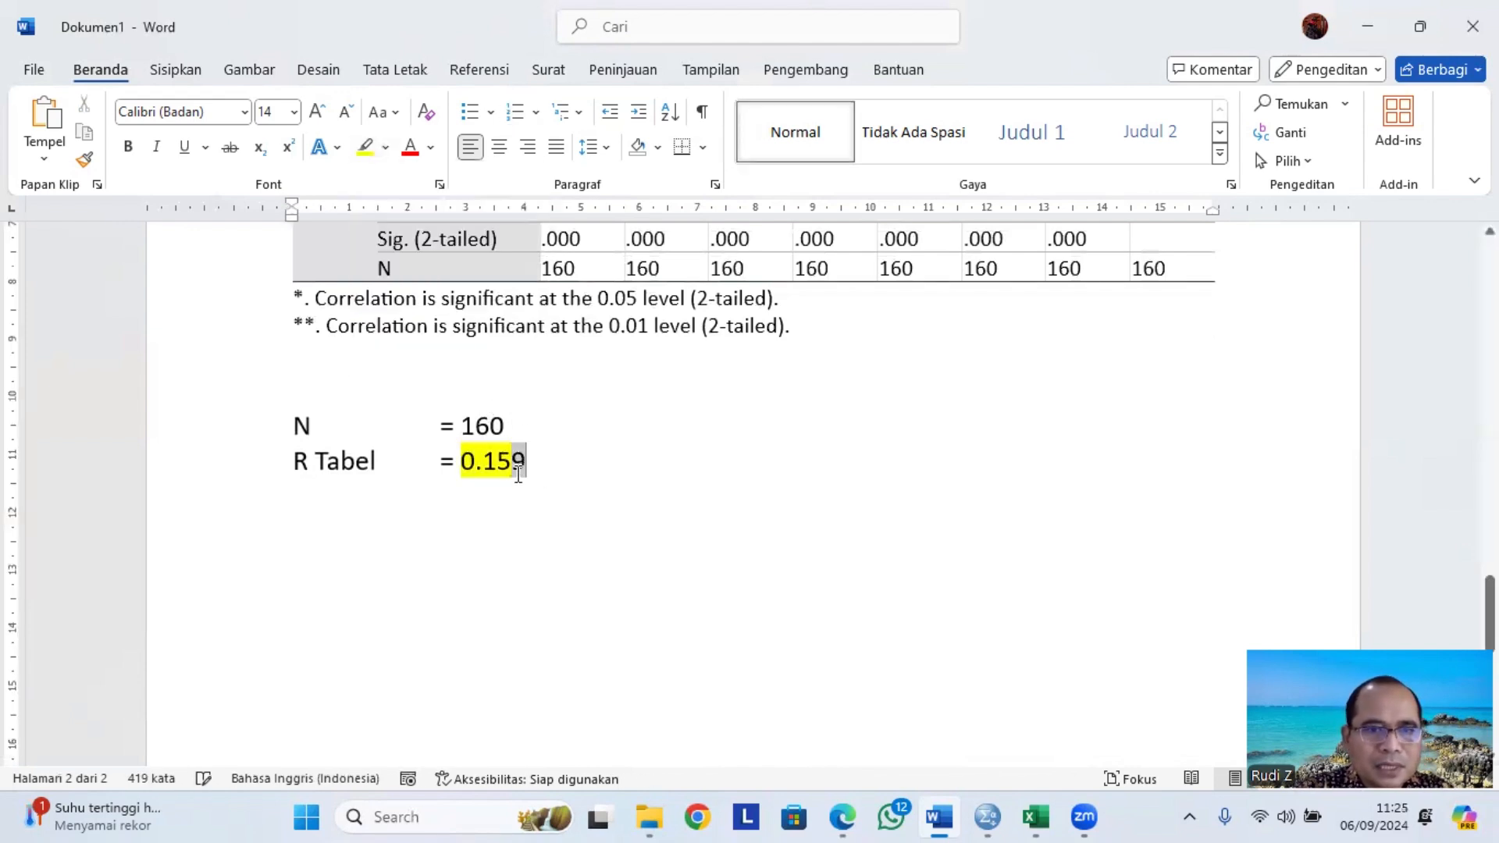
pyautogui.click(367, 156)
# Scroll through the Correlations table to review the Total_X1 Pearson correlations against the R Tabel value.
pyautogui.scroll(3, 484, 468)
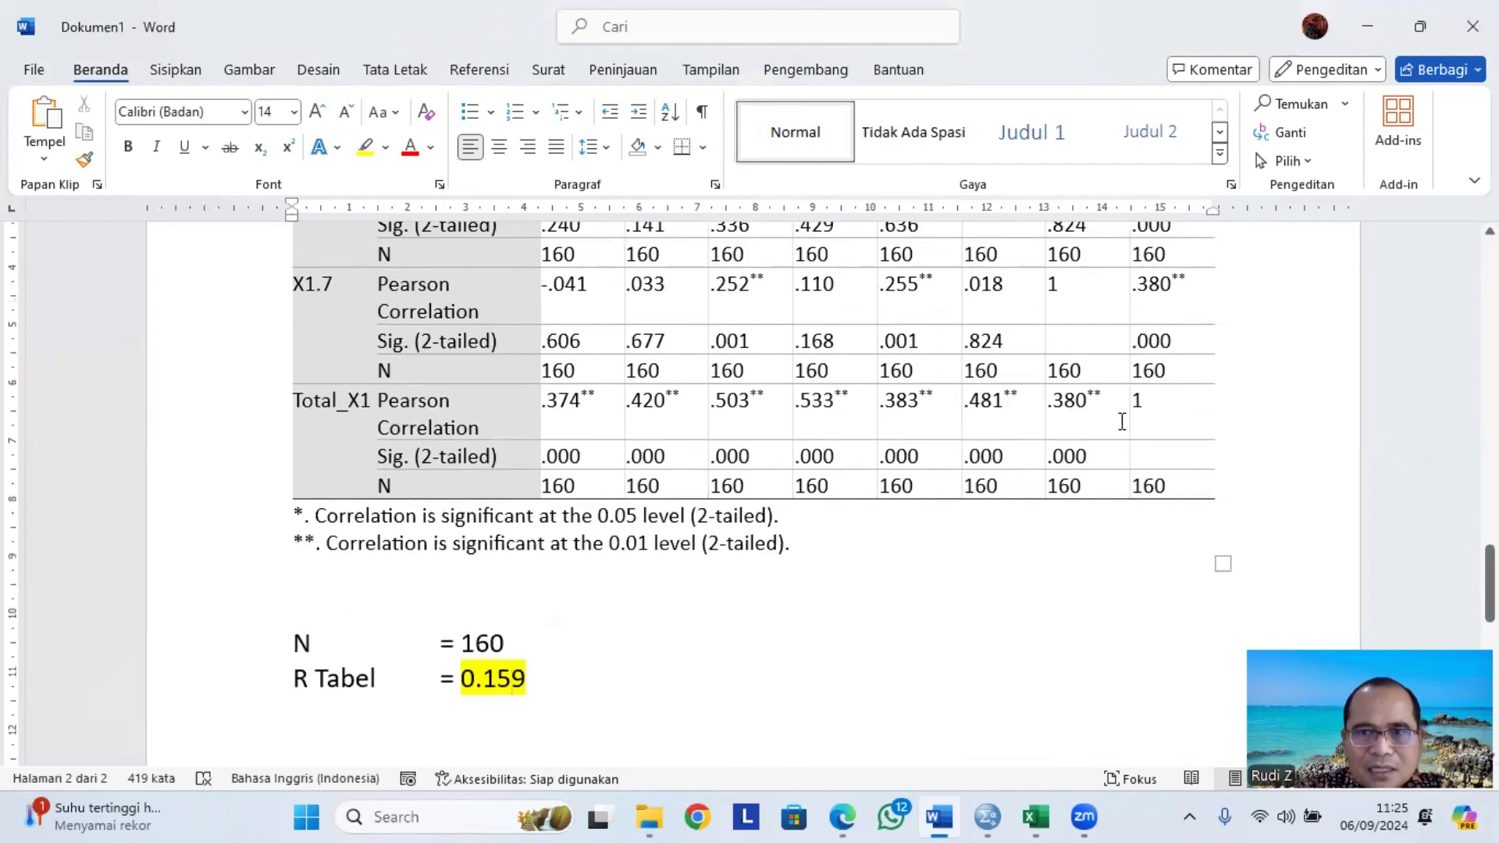
pyautogui.scroll(10, 1122, 421)
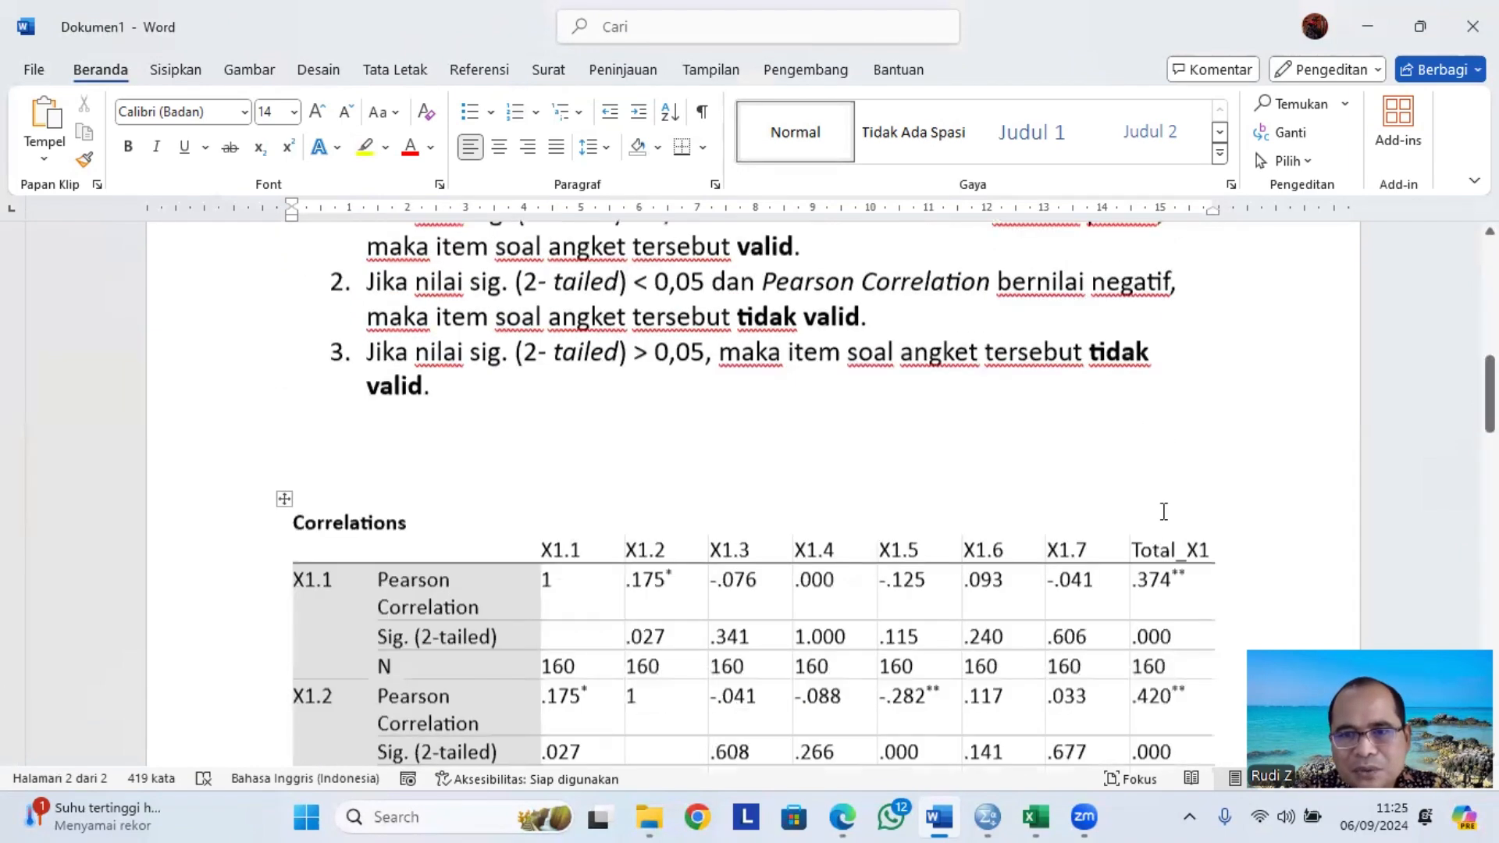
pyautogui.scroll(-1, 1163, 512)
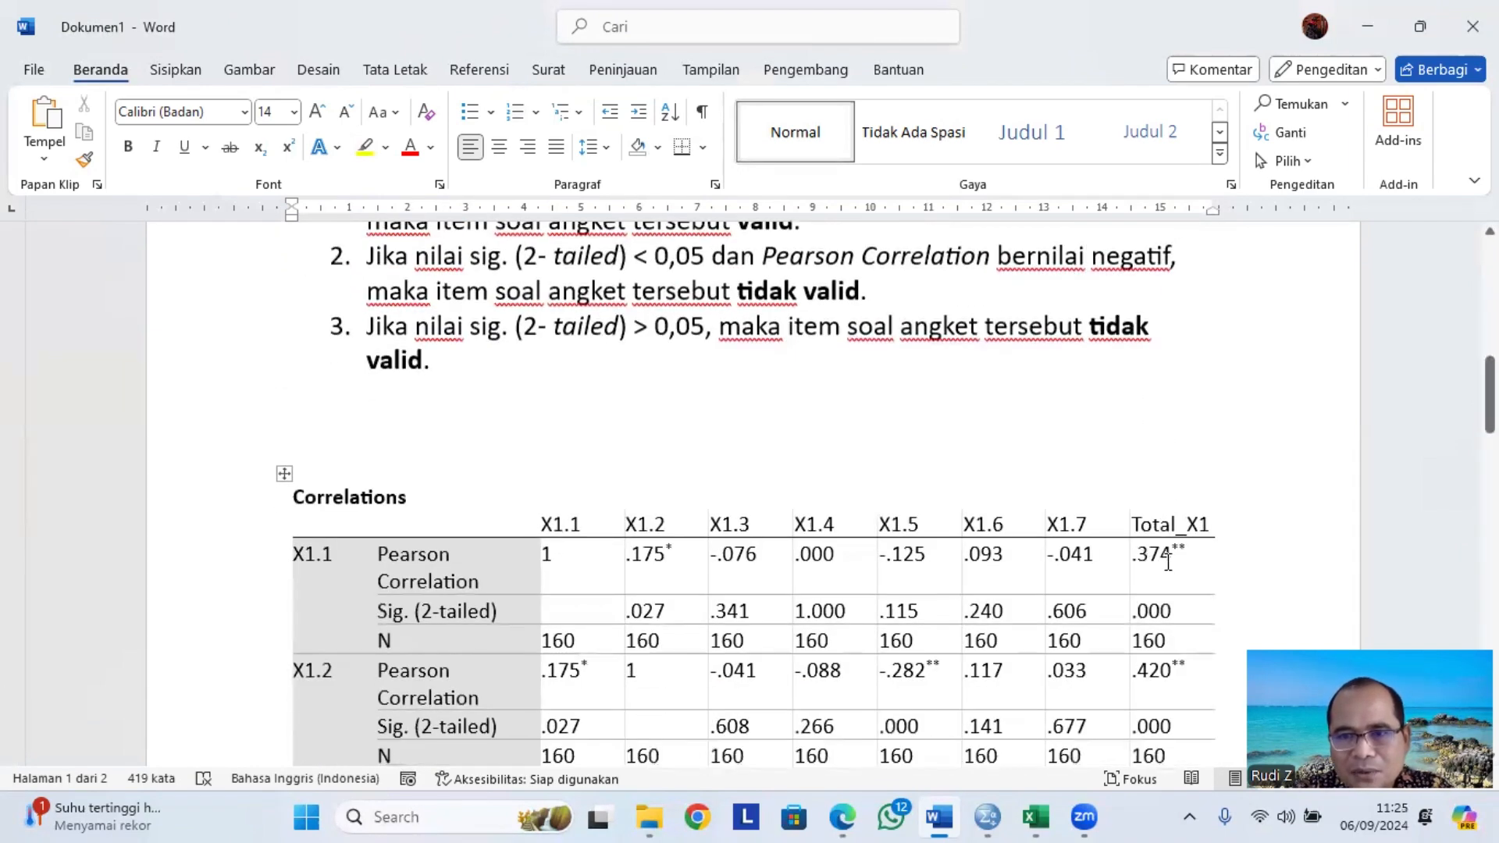
pyautogui.doubleClick(1164, 557)
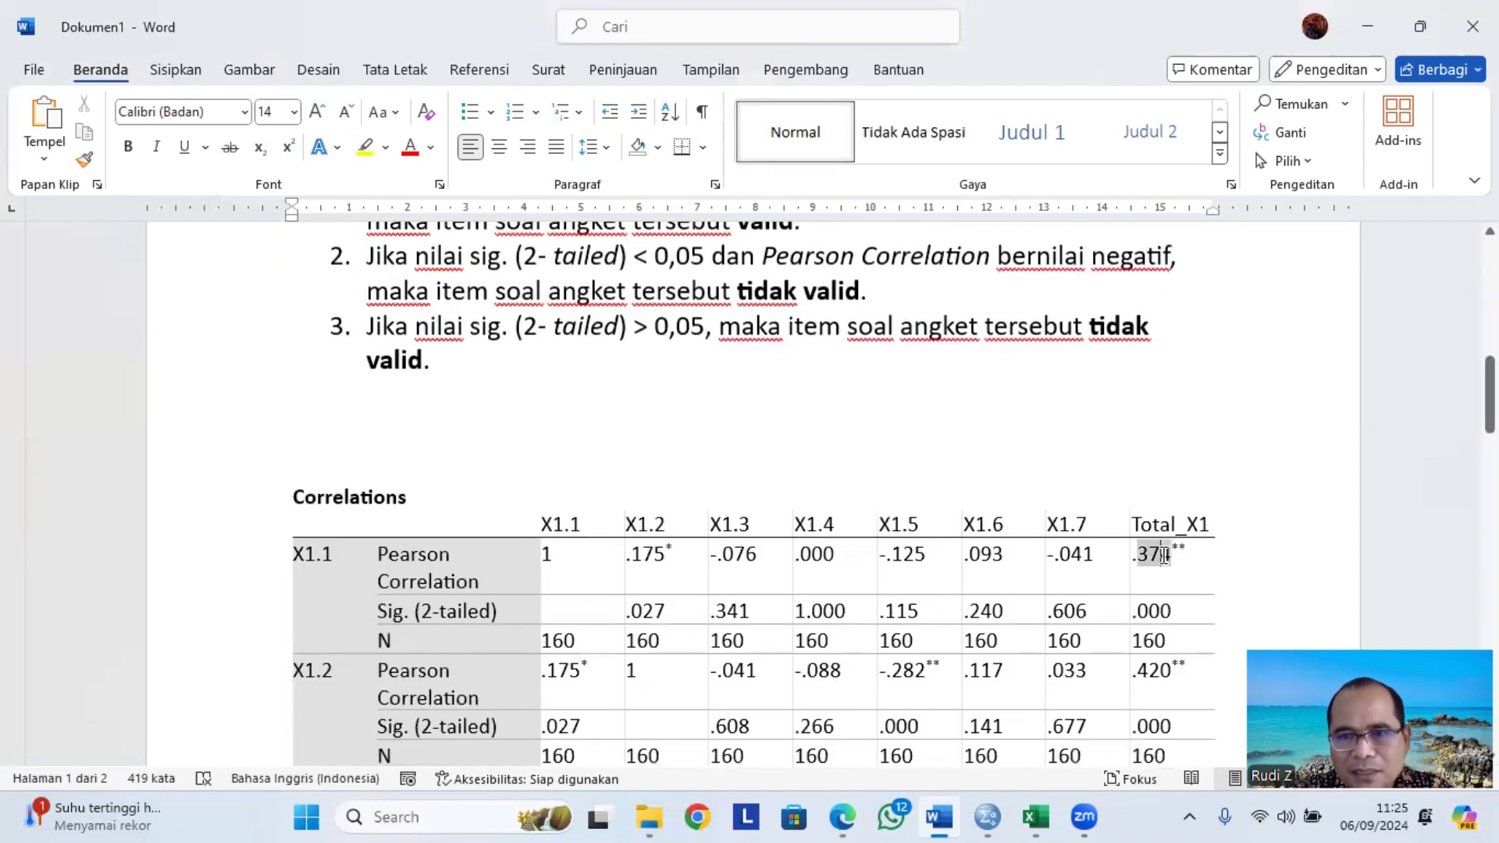
pyautogui.doubleClick(1157, 670)
pyautogui.scroll(-8, 605, 519)
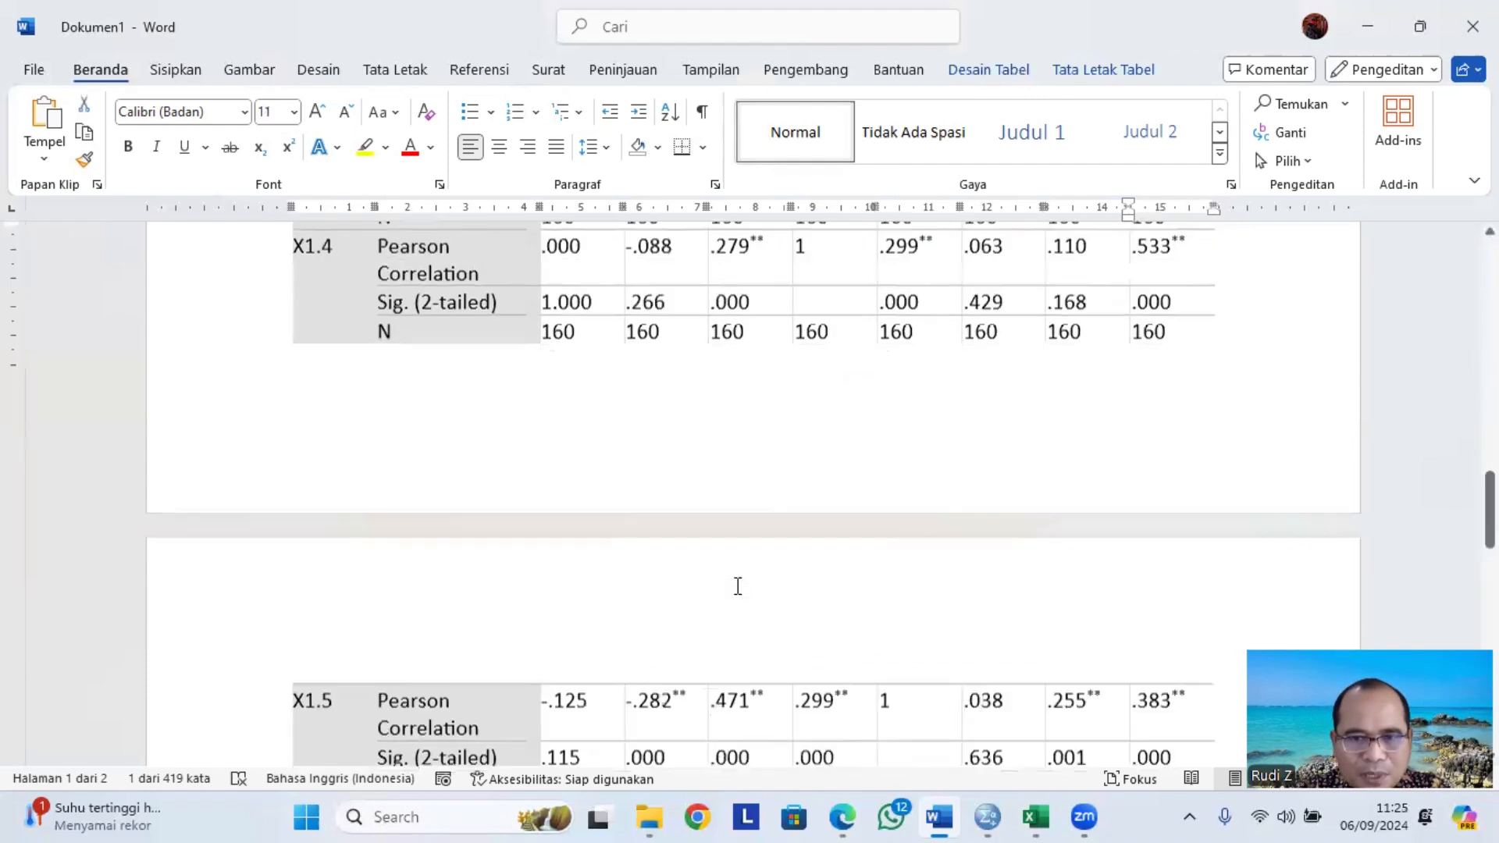
pyautogui.scroll(-8, 738, 586)
pyautogui.scroll(1, 691, 548)
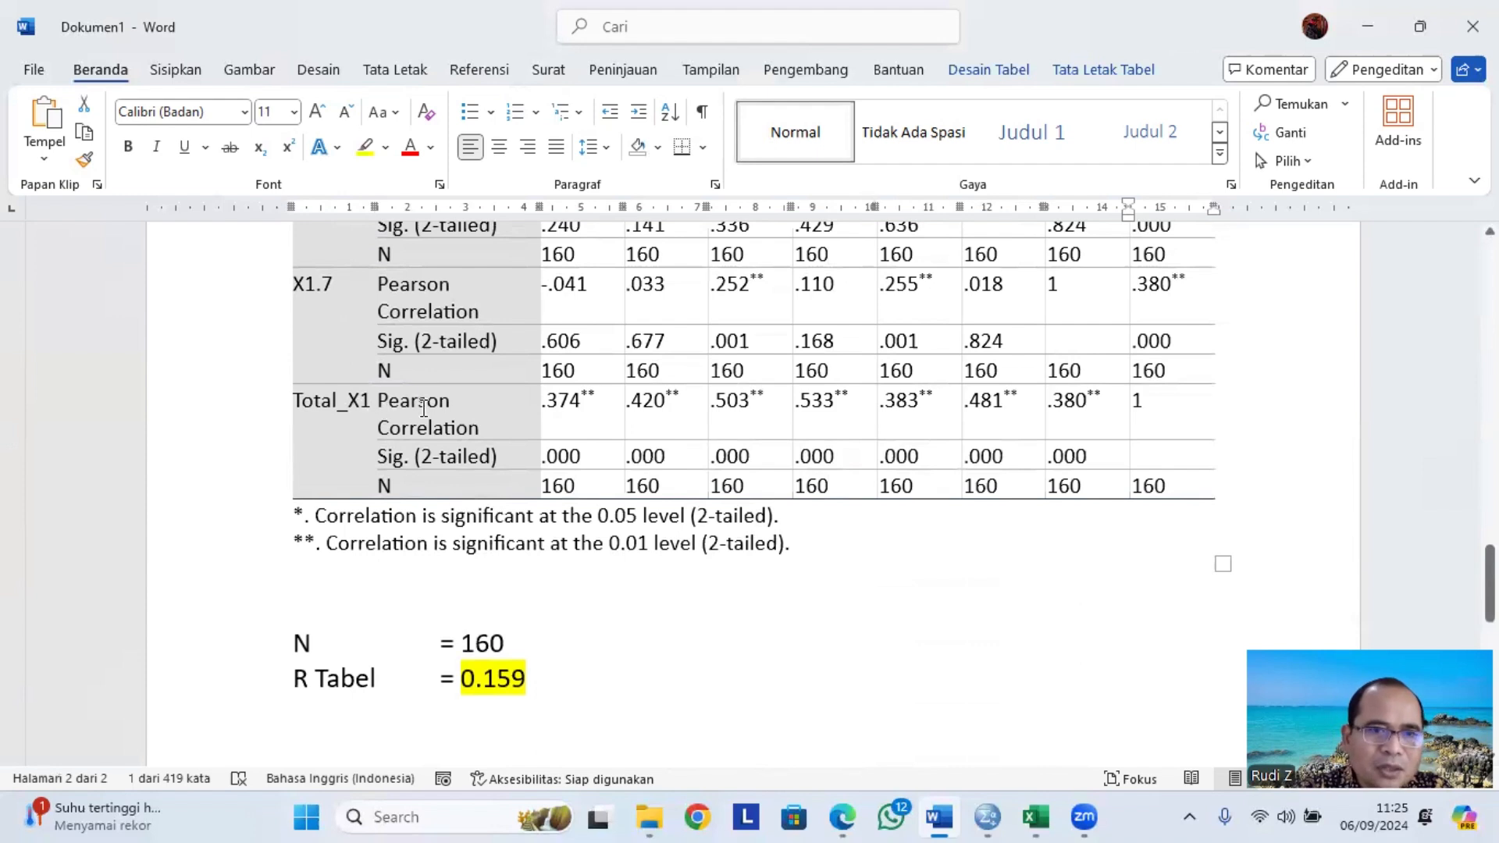
# Highlight the Total_X1 Pearson correlations .374, .420, .503 and .533 in green.
pyautogui.doubleClick(560, 403)
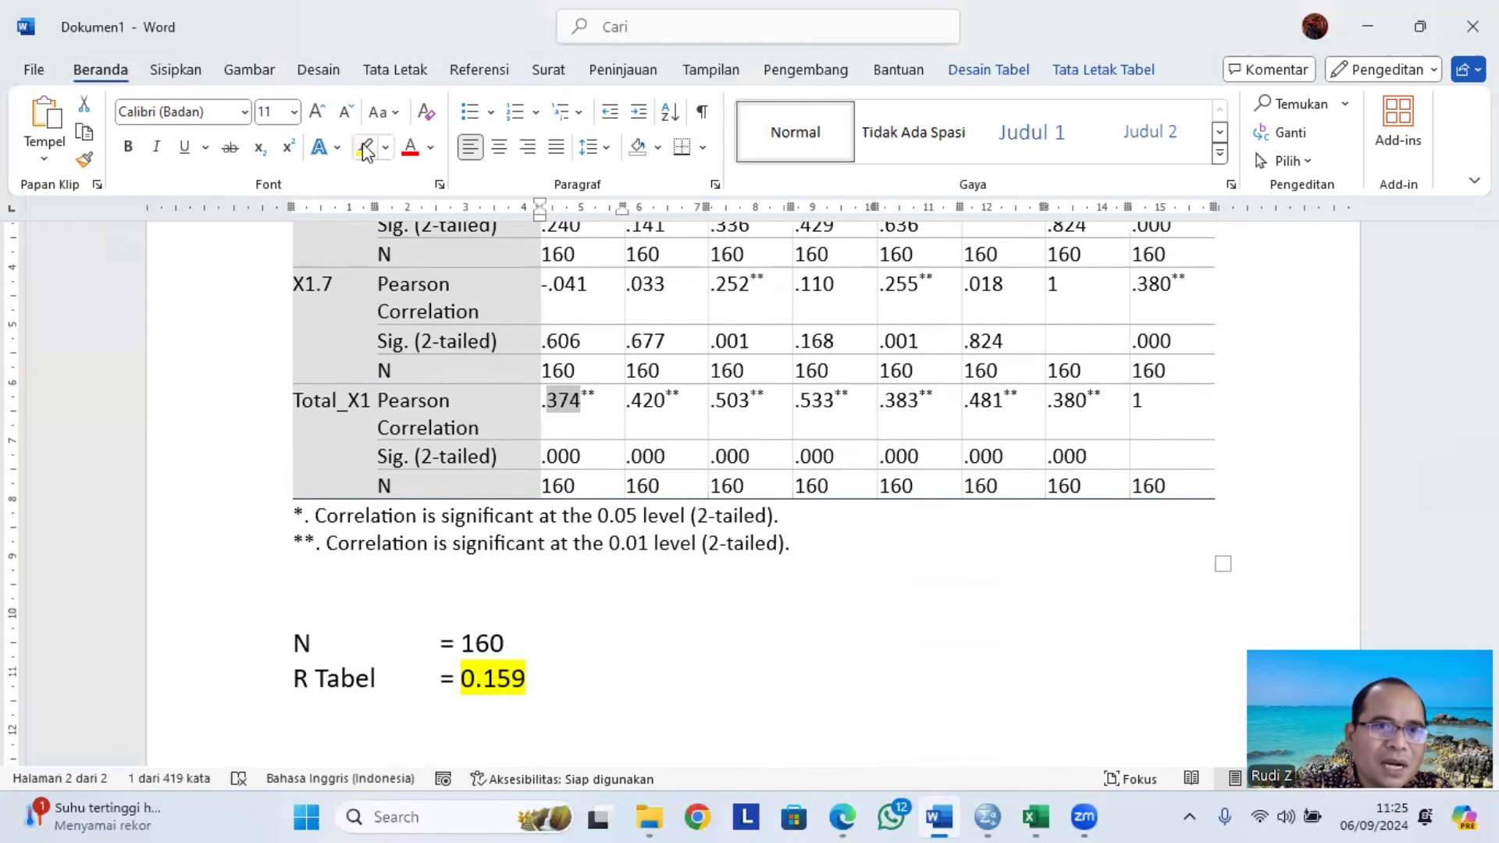
pyautogui.click(385, 148)
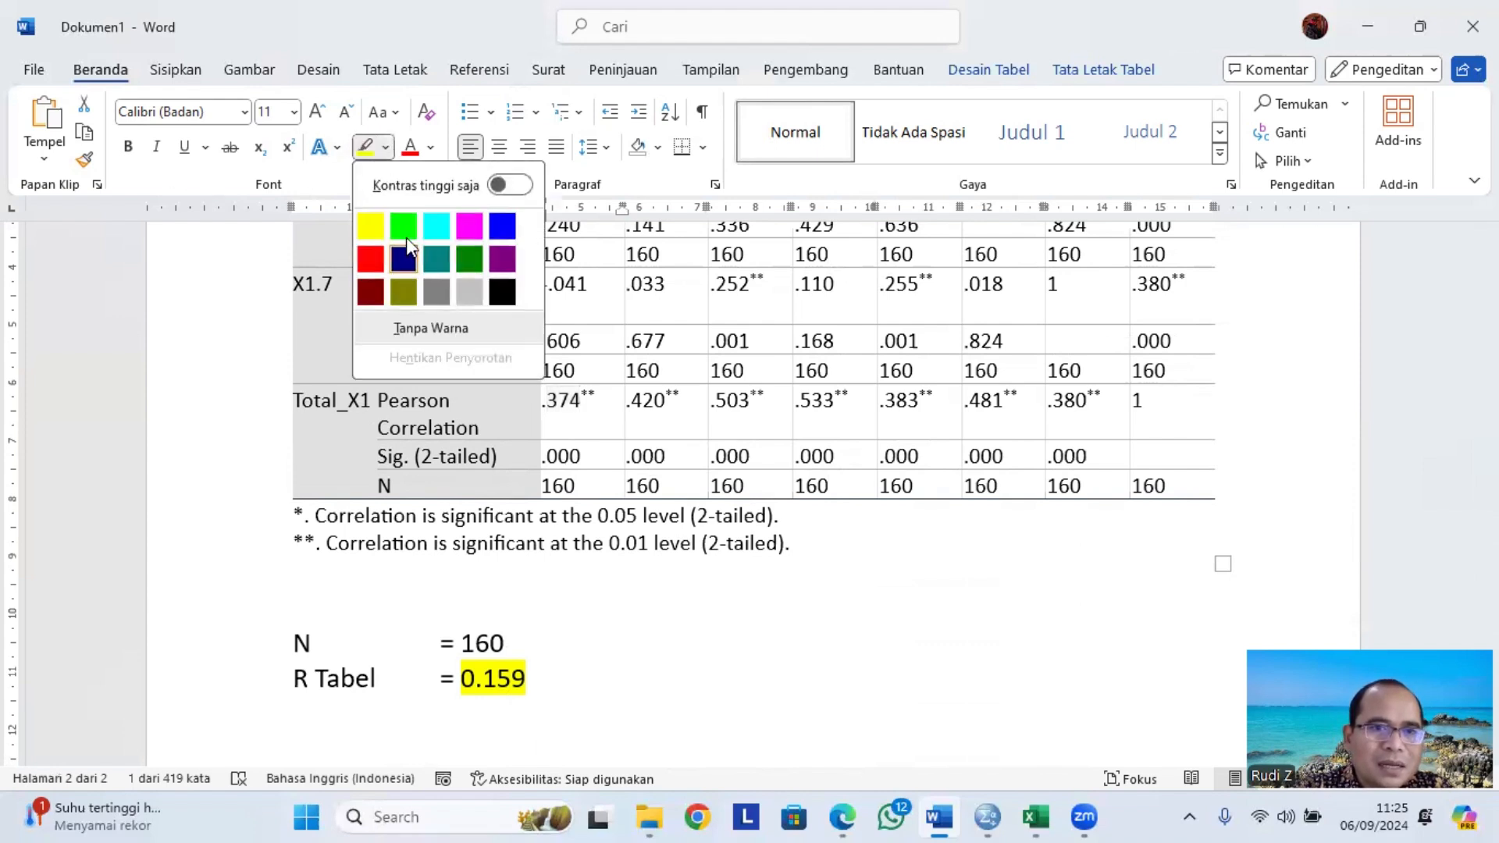
pyautogui.click(404, 232)
pyautogui.doubleClick(643, 421)
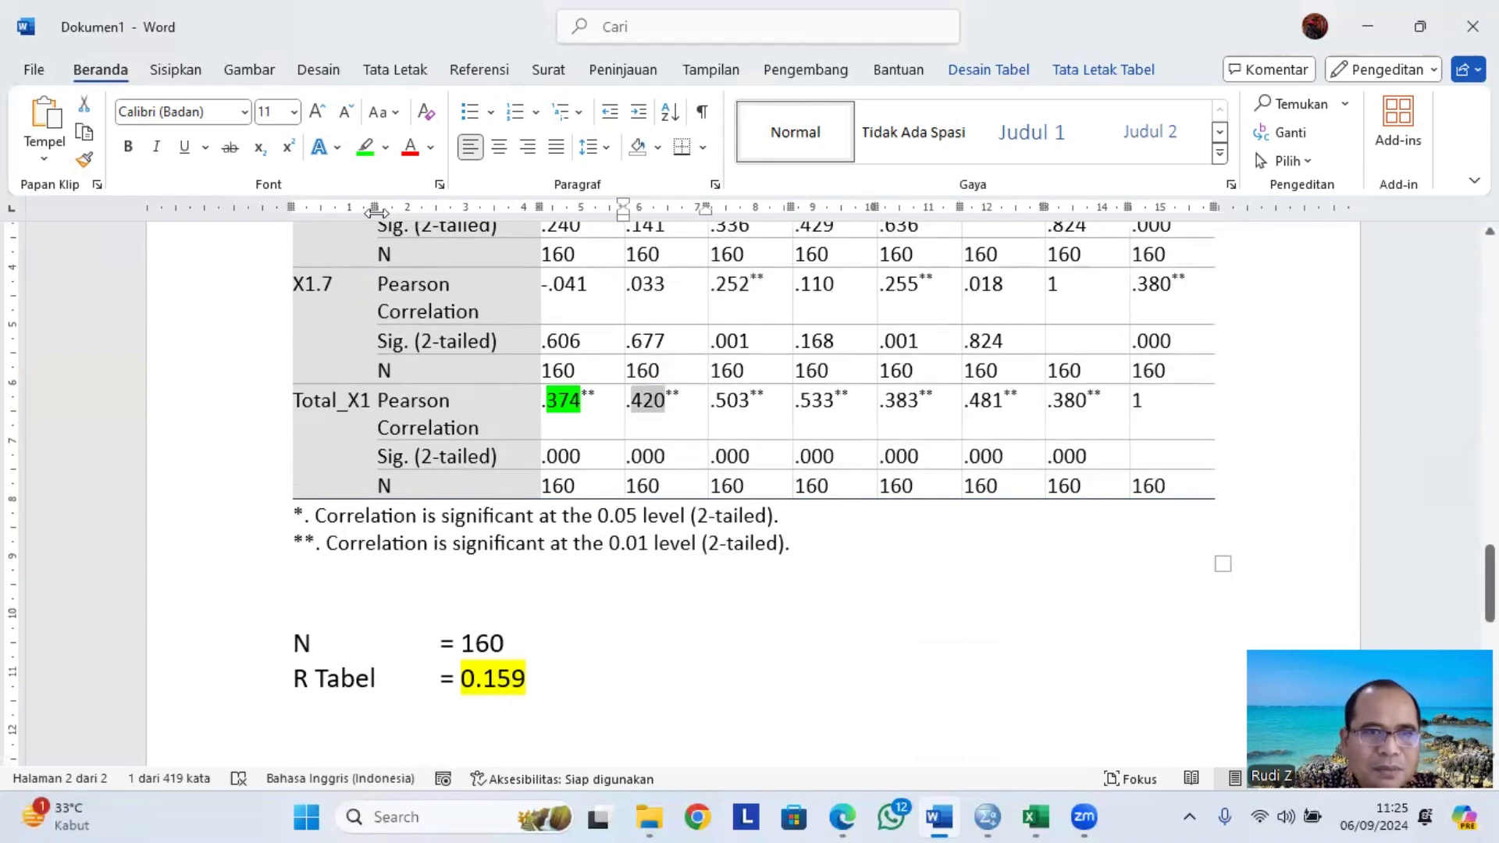
pyautogui.click(365, 147)
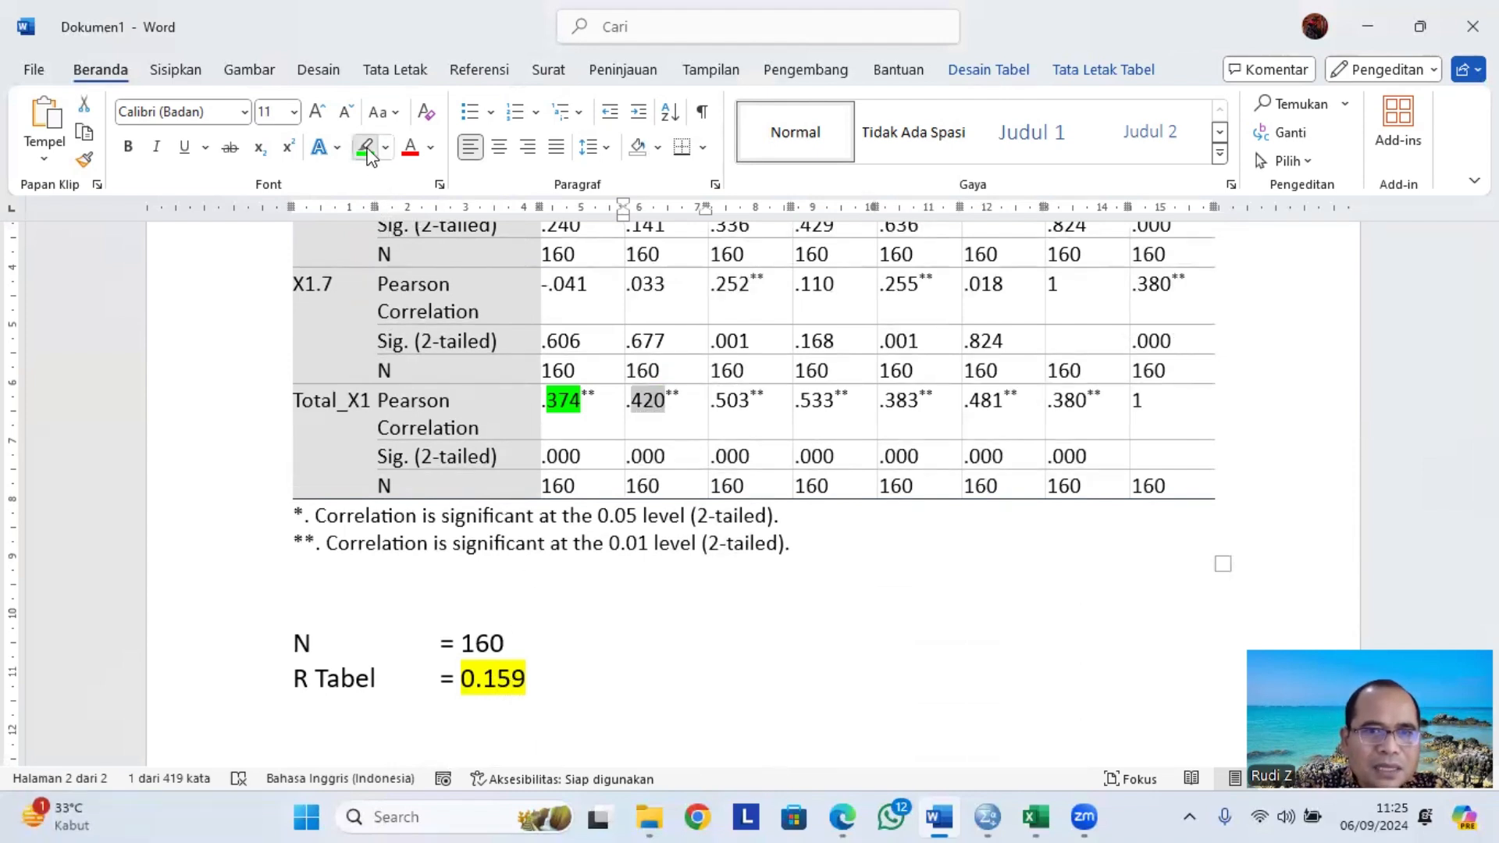
pyautogui.doubleClick(732, 400)
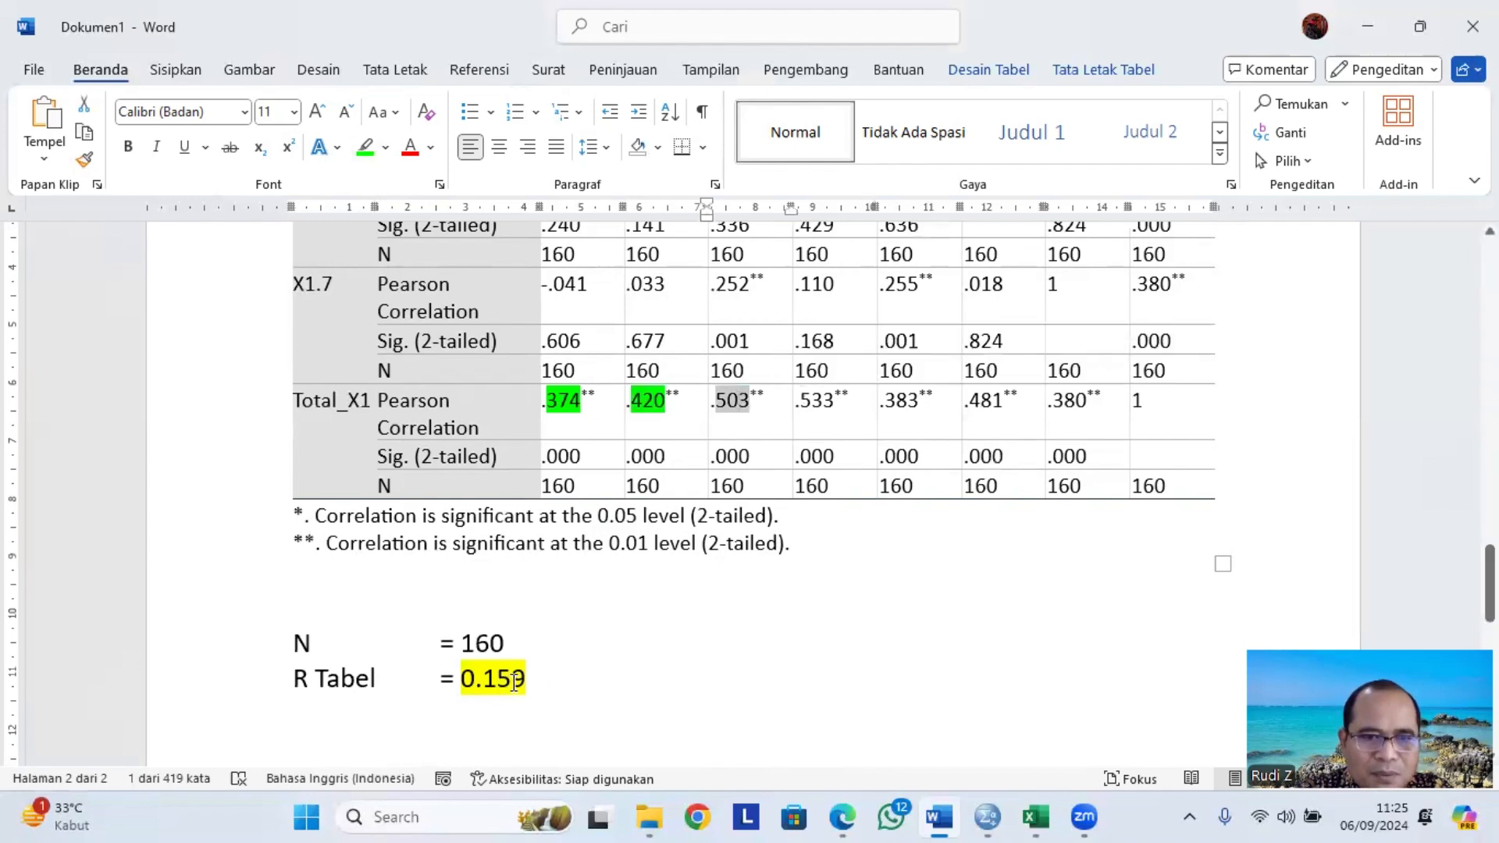
pyautogui.click(364, 147)
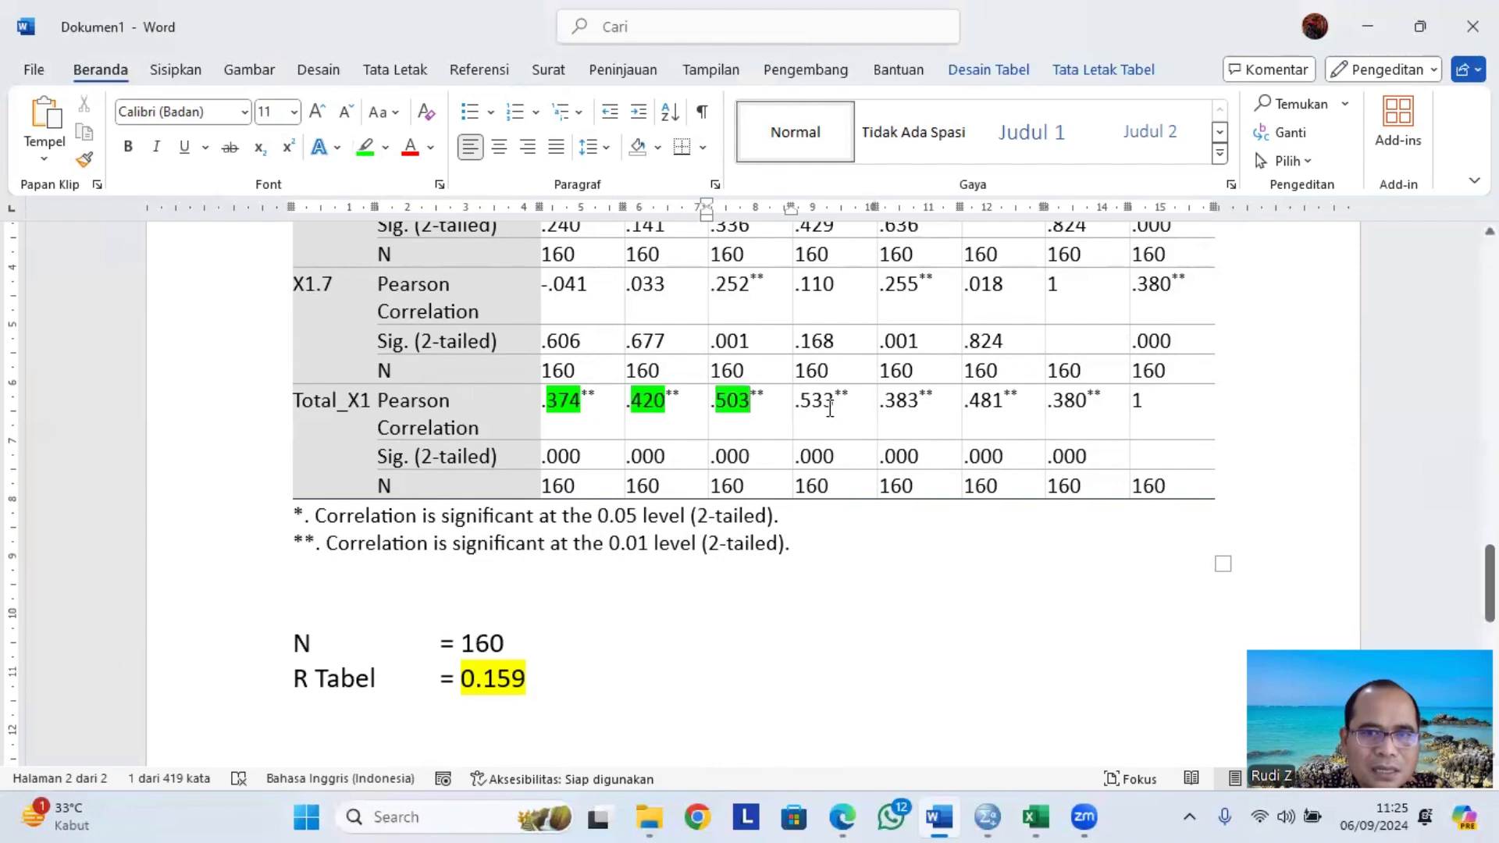
pyautogui.click(823, 402)
pyautogui.doubleClick(824, 402)
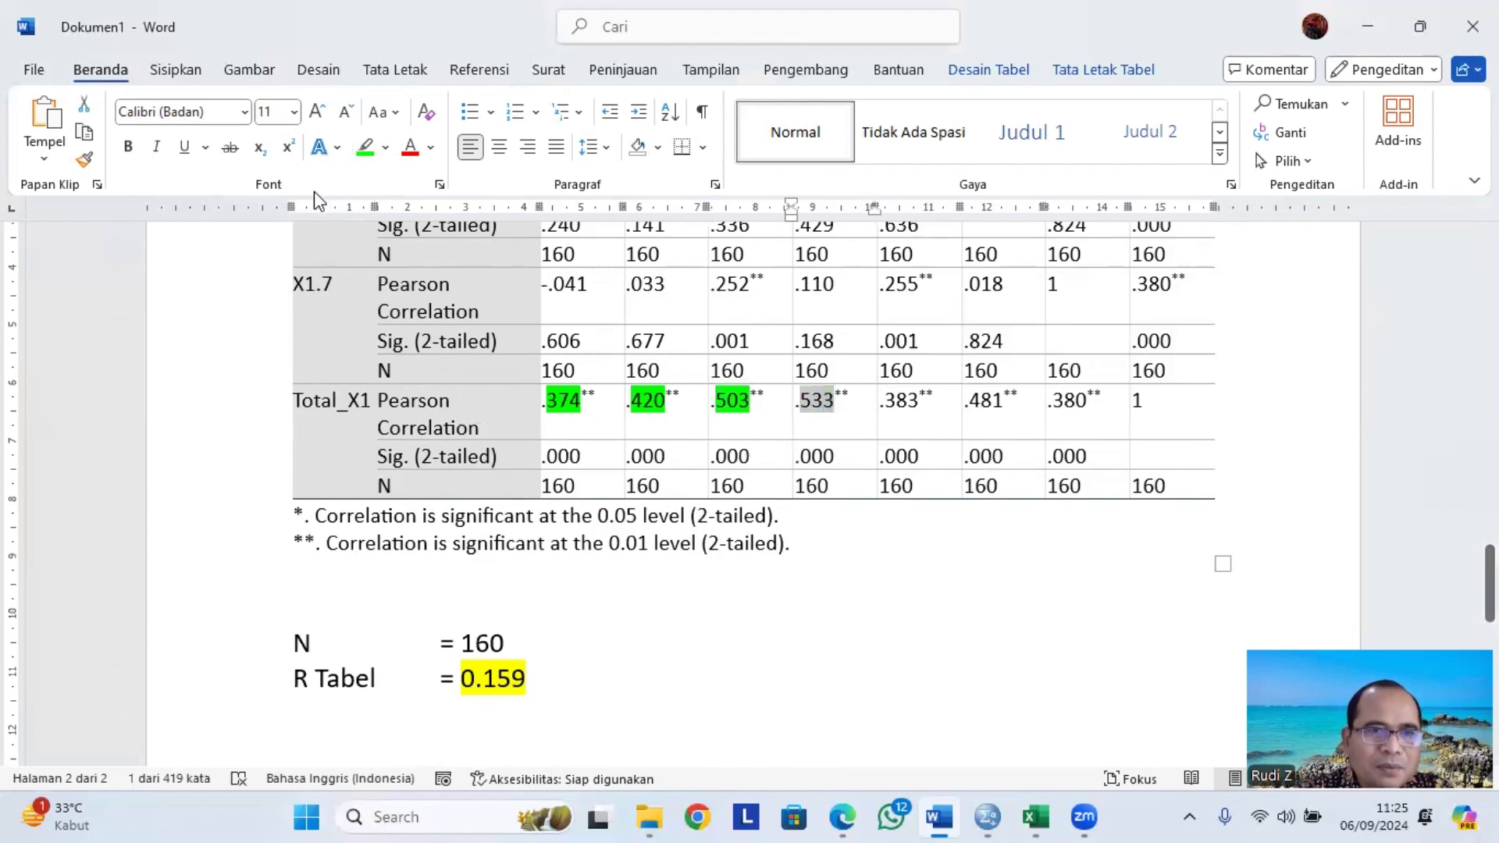
pyautogui.click(365, 146)
# Highlight the remaining Total_X1 Pearson correlations .383, .481 and .380 in green.
pyautogui.click(834, 402)
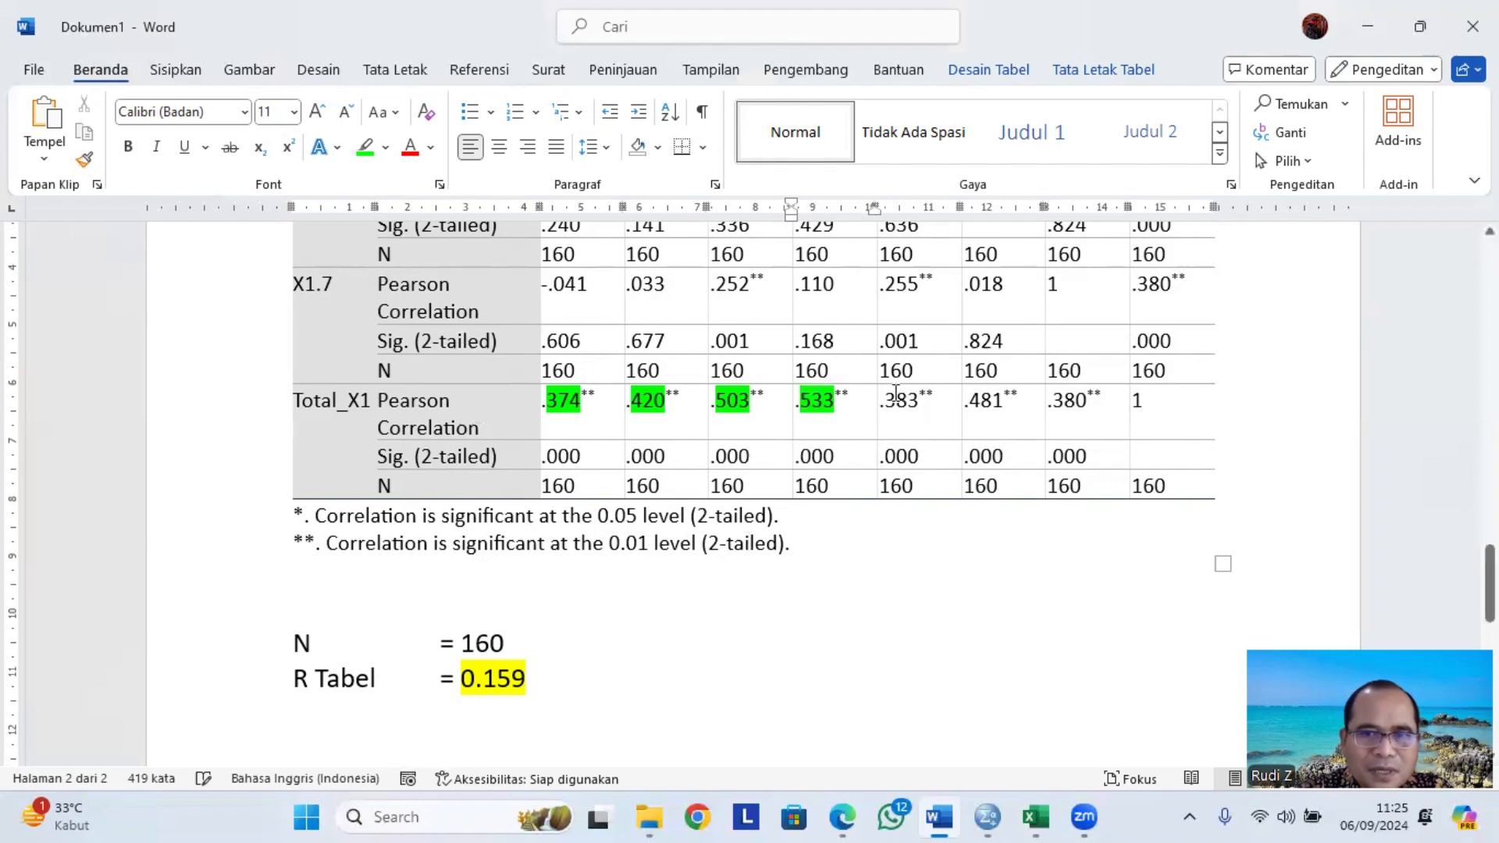
pyautogui.doubleClick(915, 402)
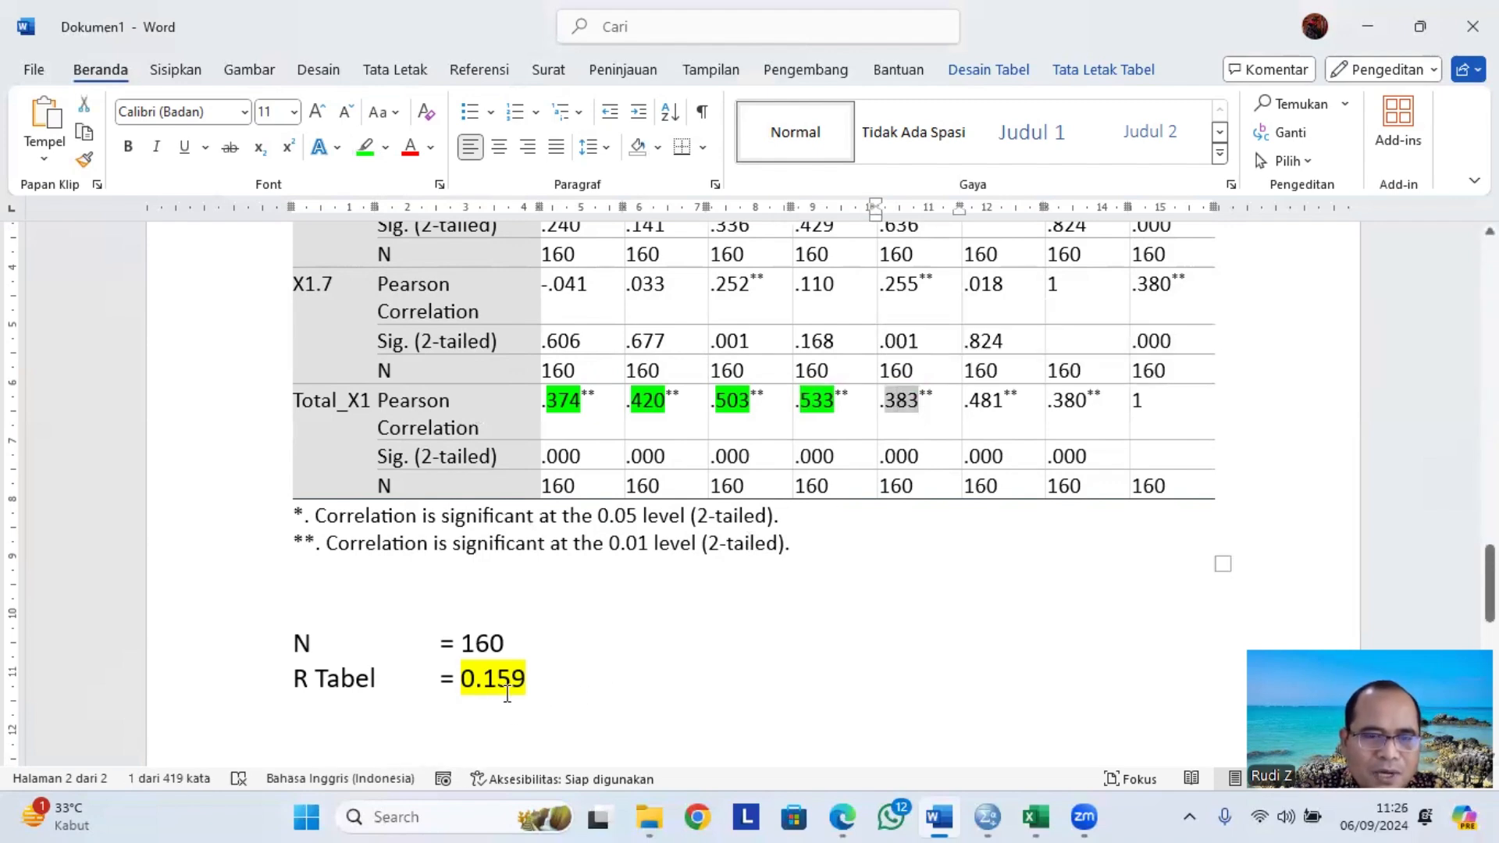
pyautogui.click(364, 147)
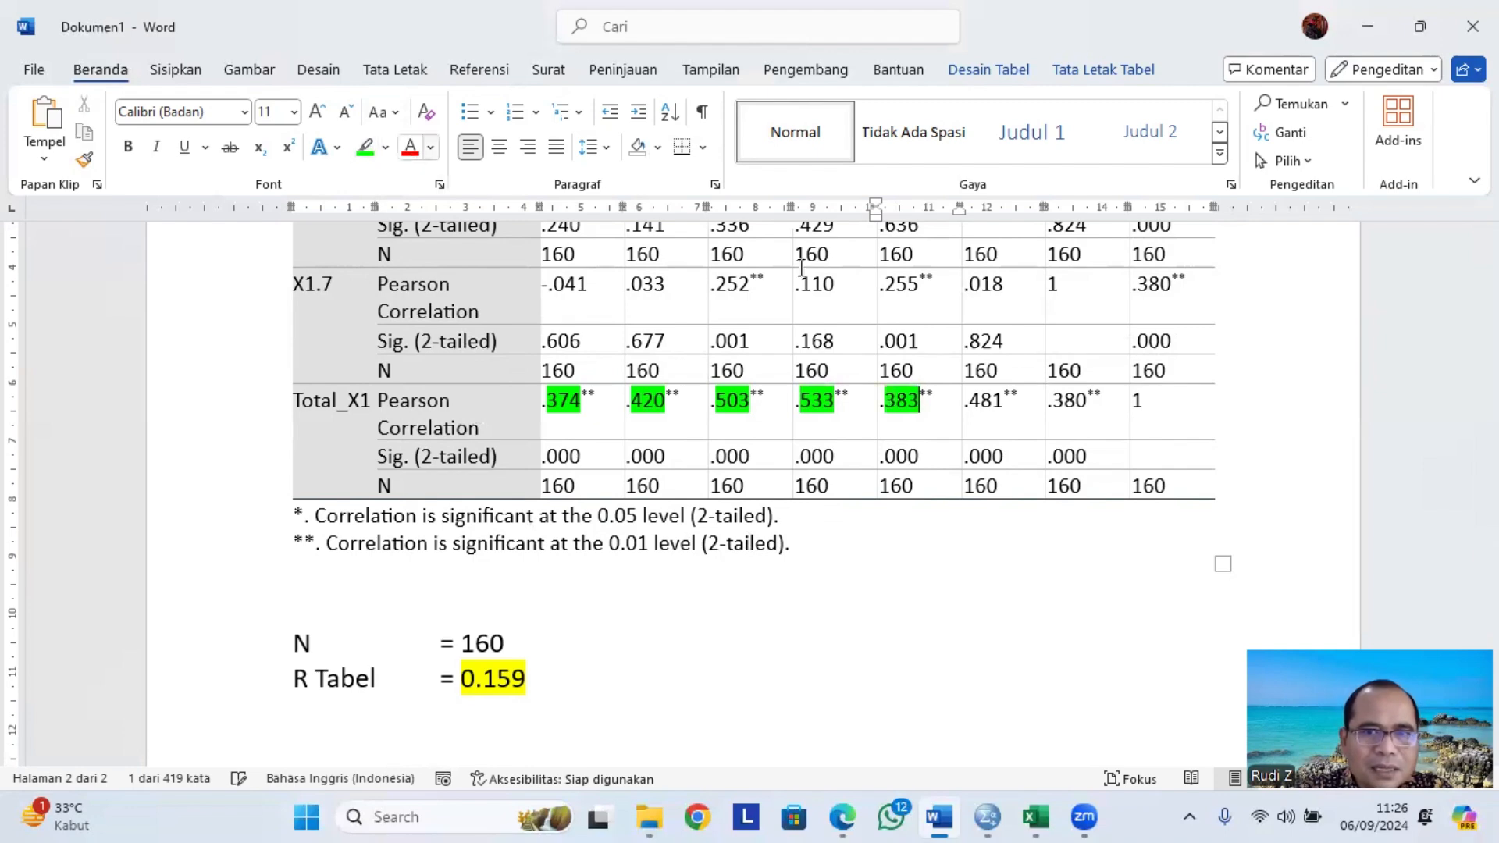
pyautogui.click(920, 402)
pyautogui.moveTo(1003, 402); pyautogui.dragTo(970, 402)
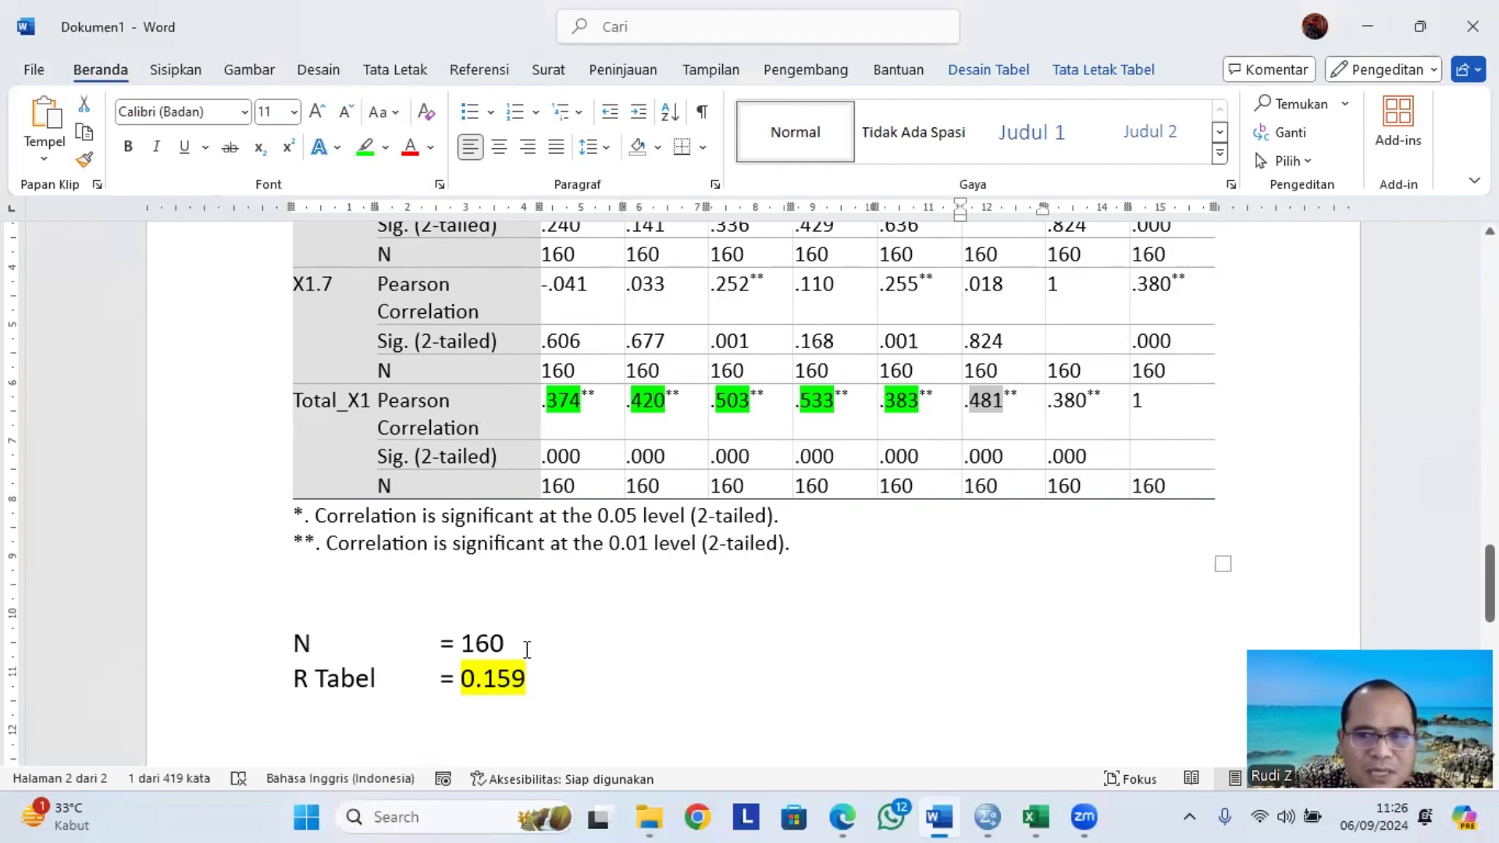
pyautogui.click(363, 146)
pyautogui.click(887, 355)
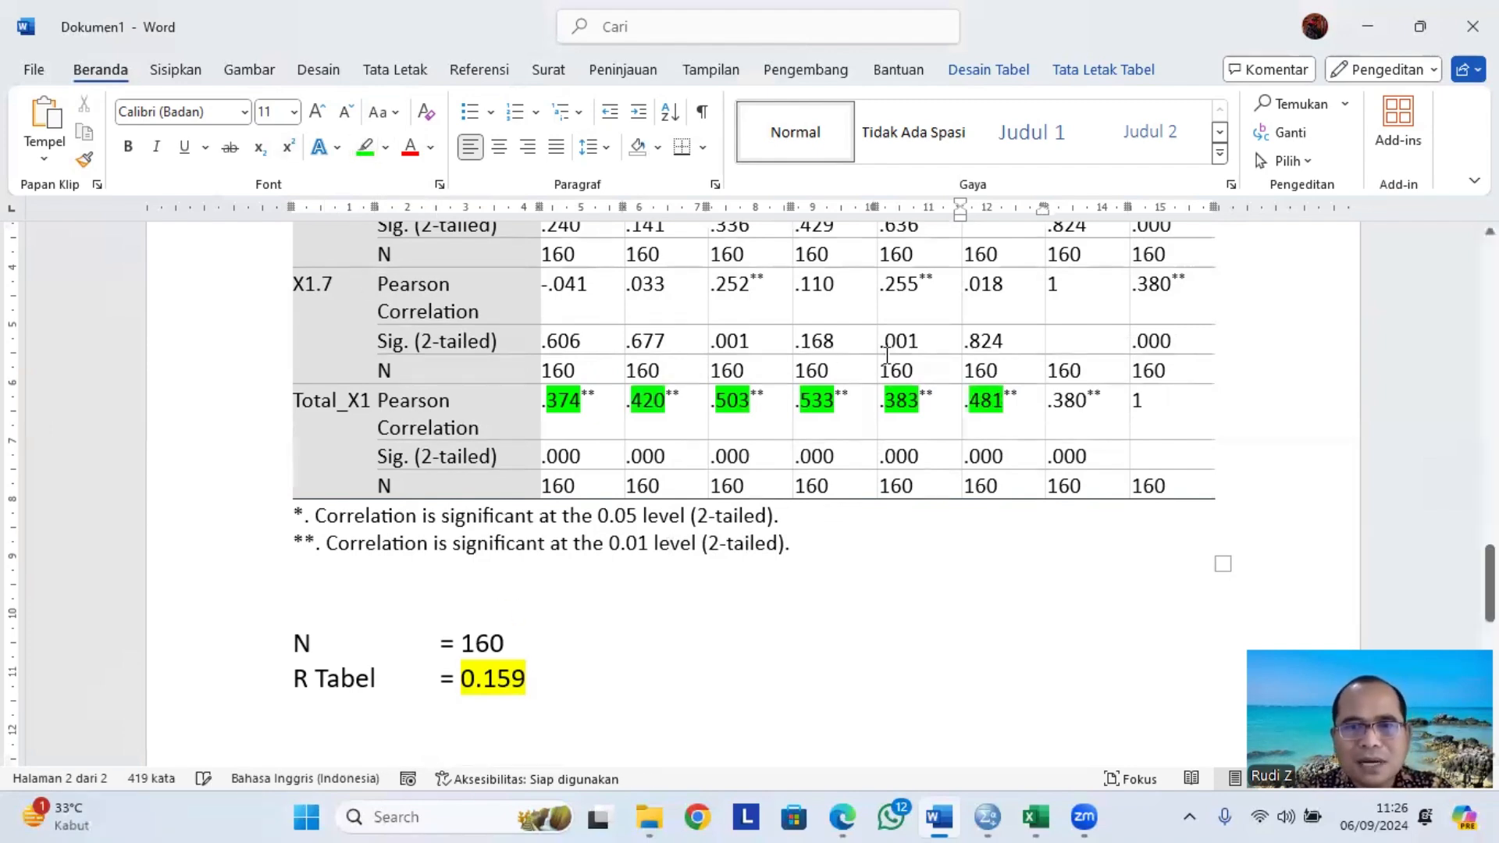
pyautogui.moveTo(1085, 402); pyautogui.dragTo(1055, 402)
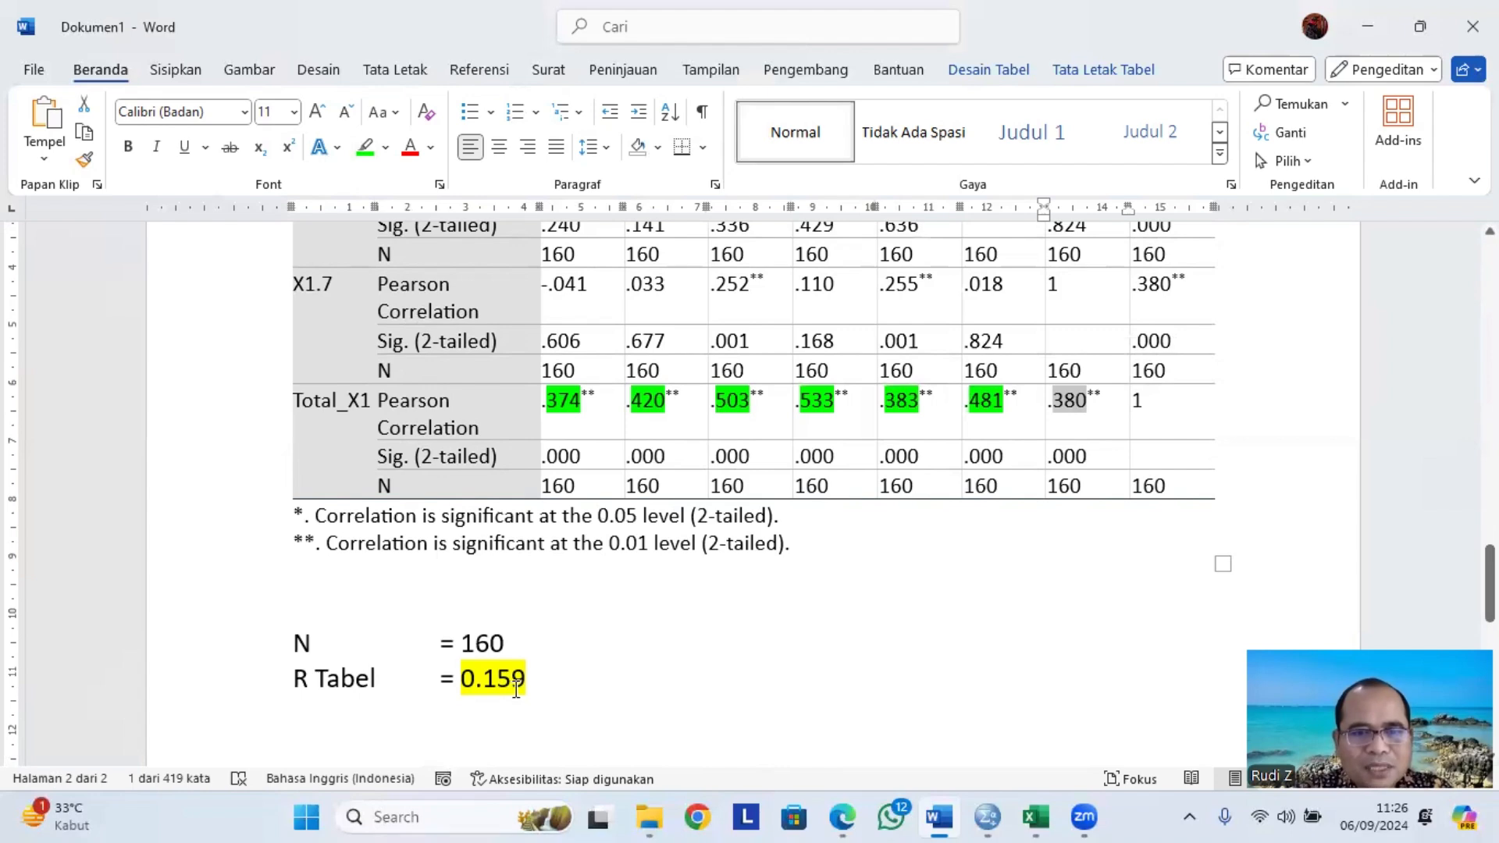
pyautogui.click(363, 146)
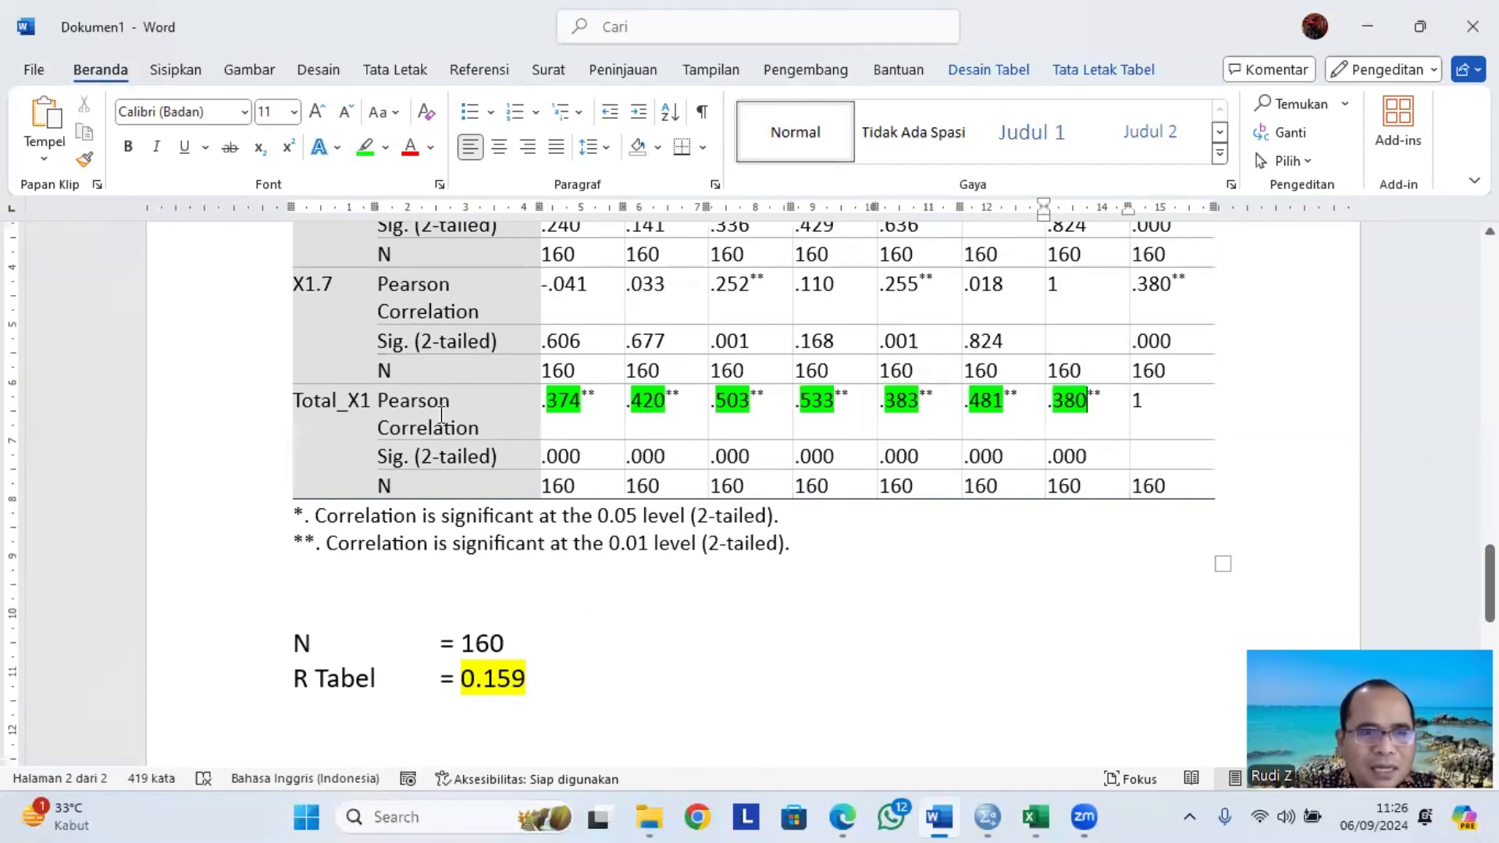
# Scroll back to the decision criteria and select the rule r hitung > r table to review it.
pyautogui.scroll(12, 596, 457)
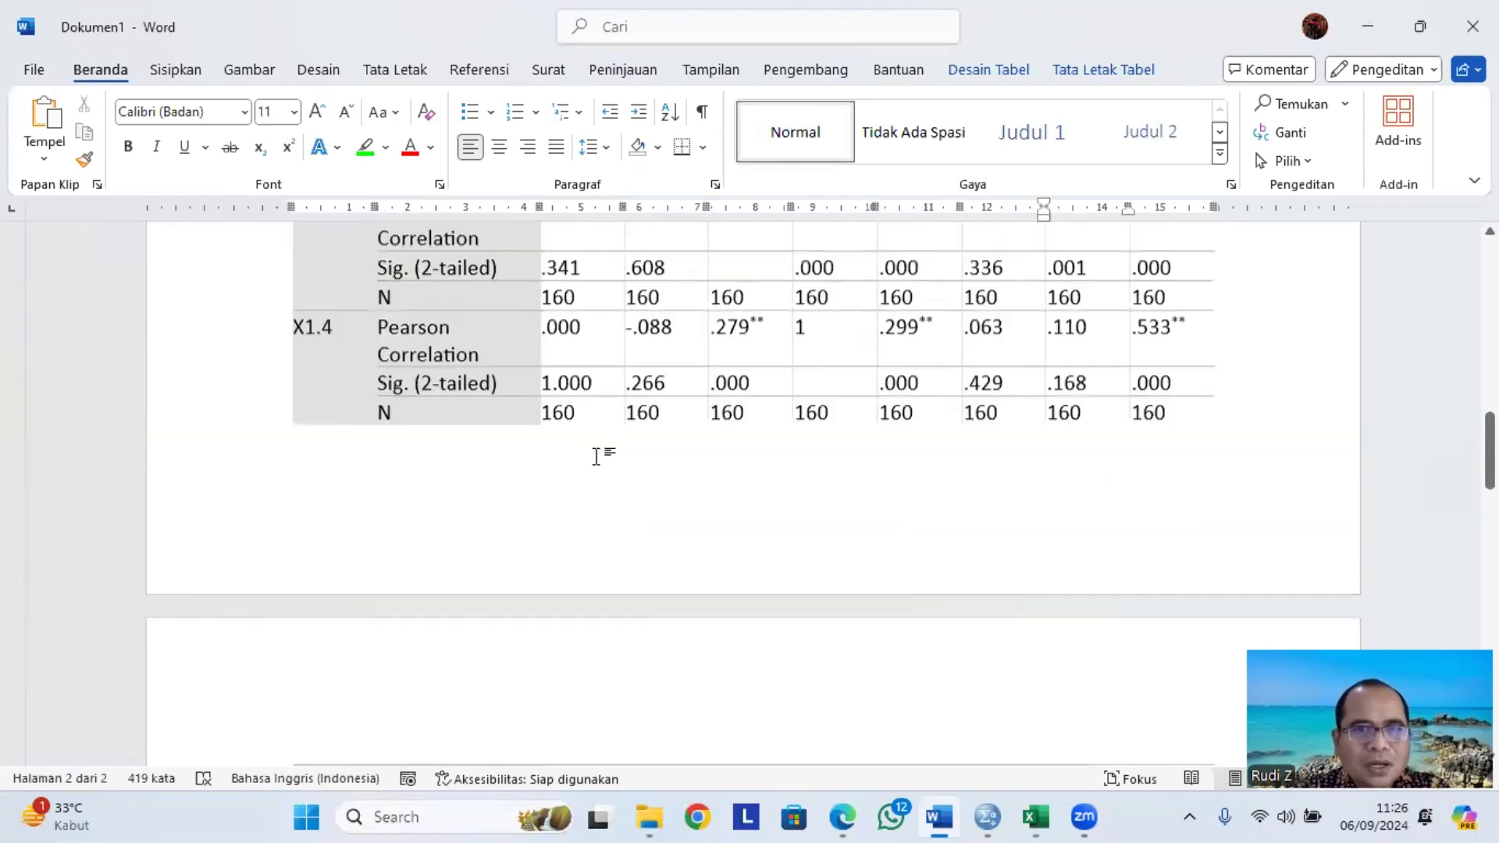
pyautogui.scroll(5, 597, 467)
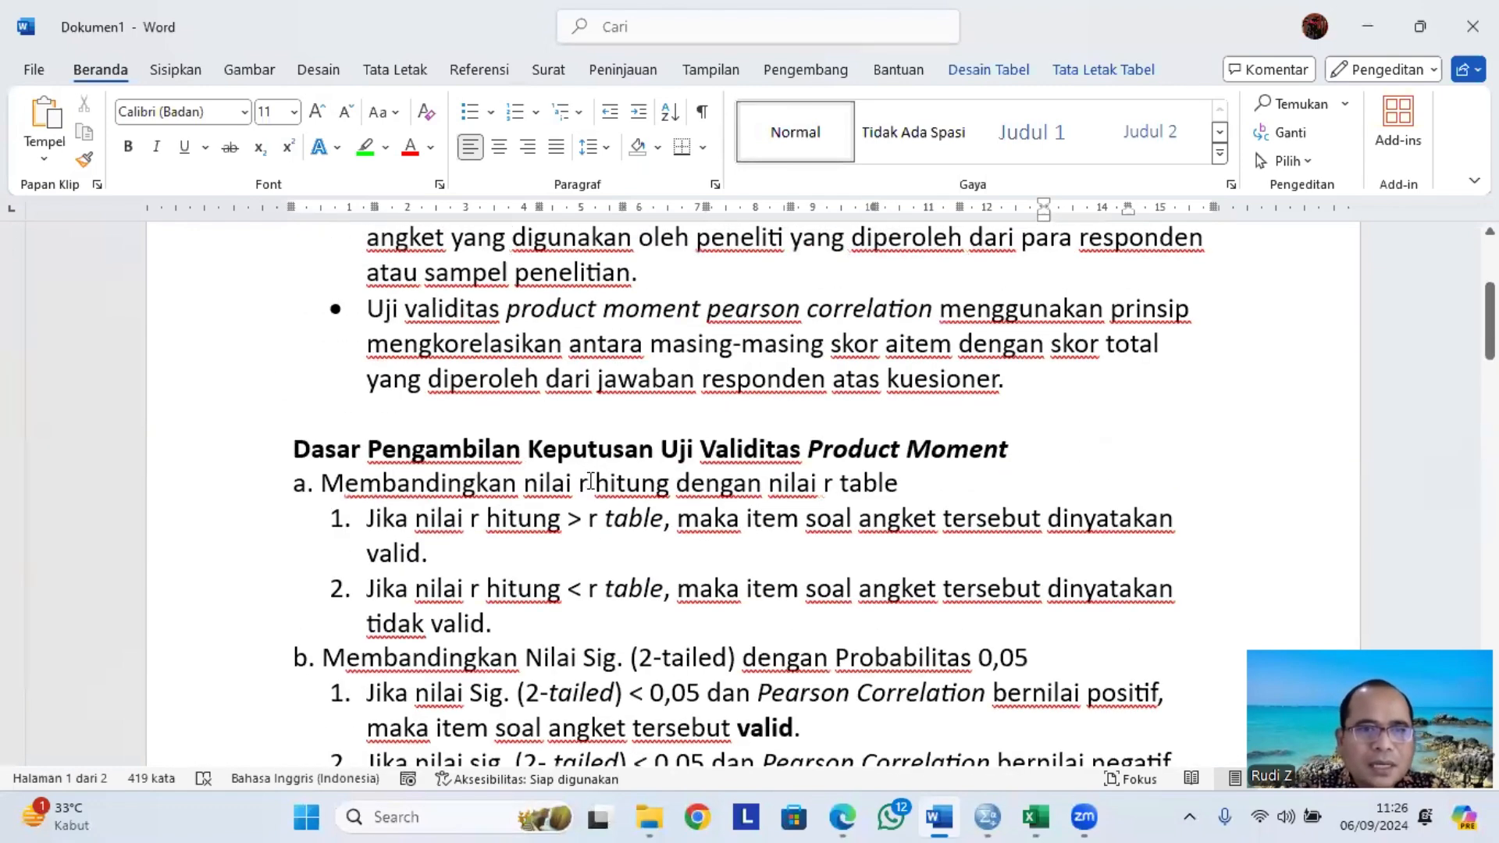
pyautogui.scroll(-1, 578, 504)
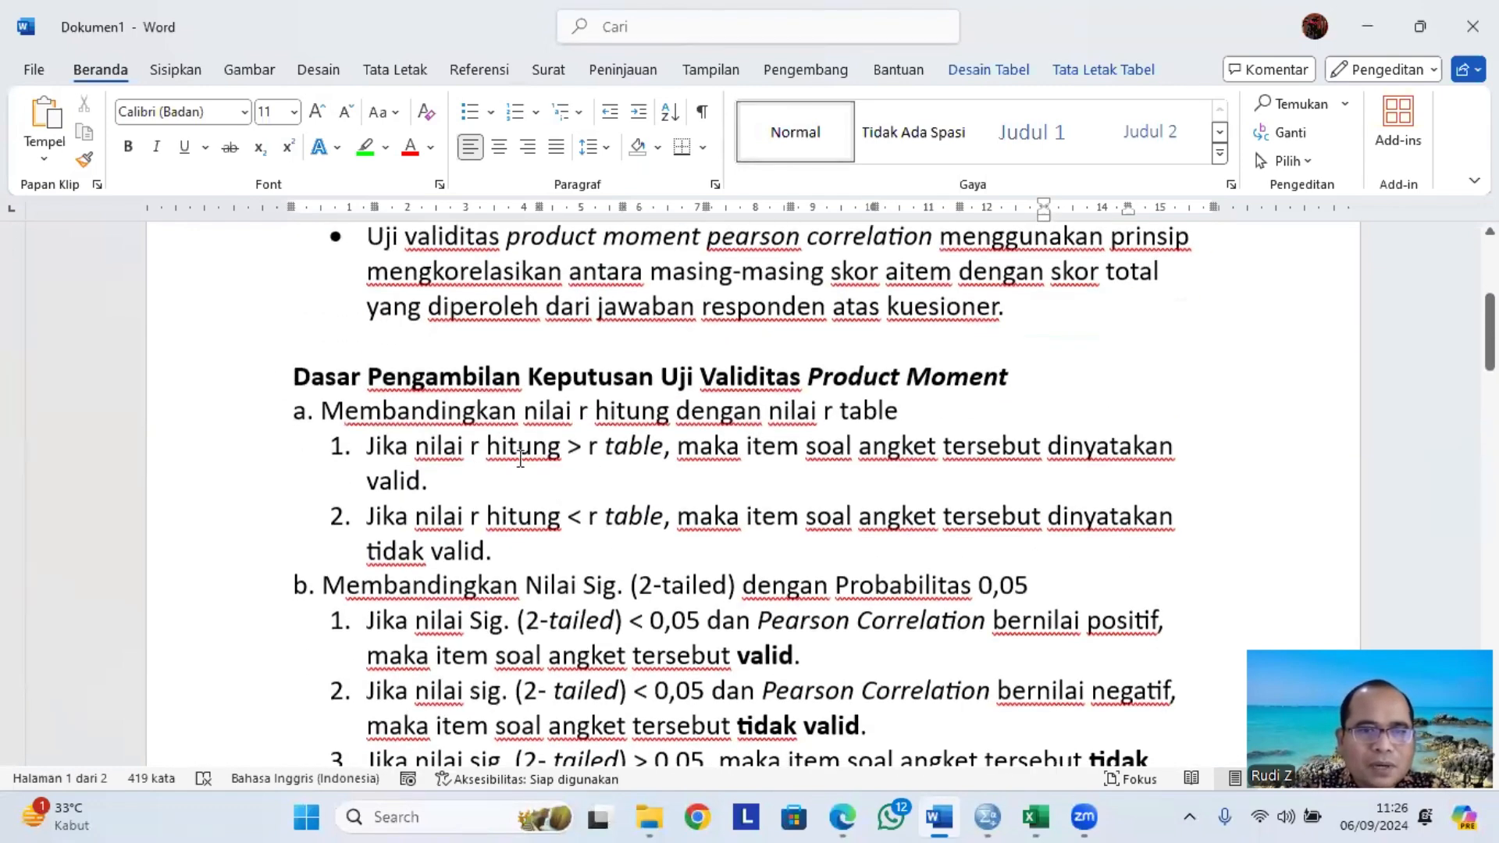
pyautogui.moveTo(471, 449); pyautogui.dragTo(676, 451)
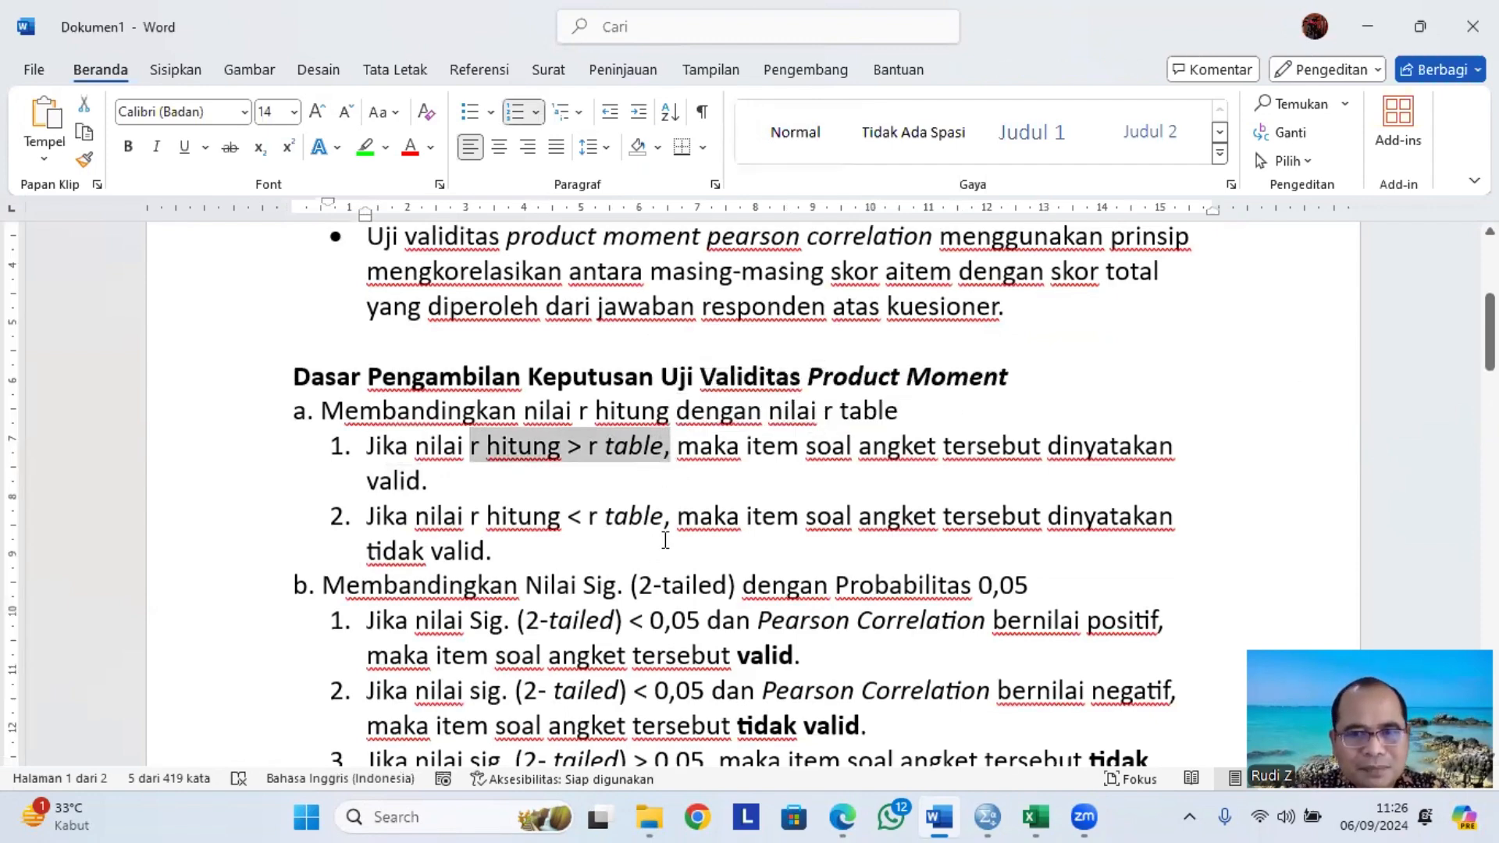
pyautogui.scroll(-3, 666, 540)
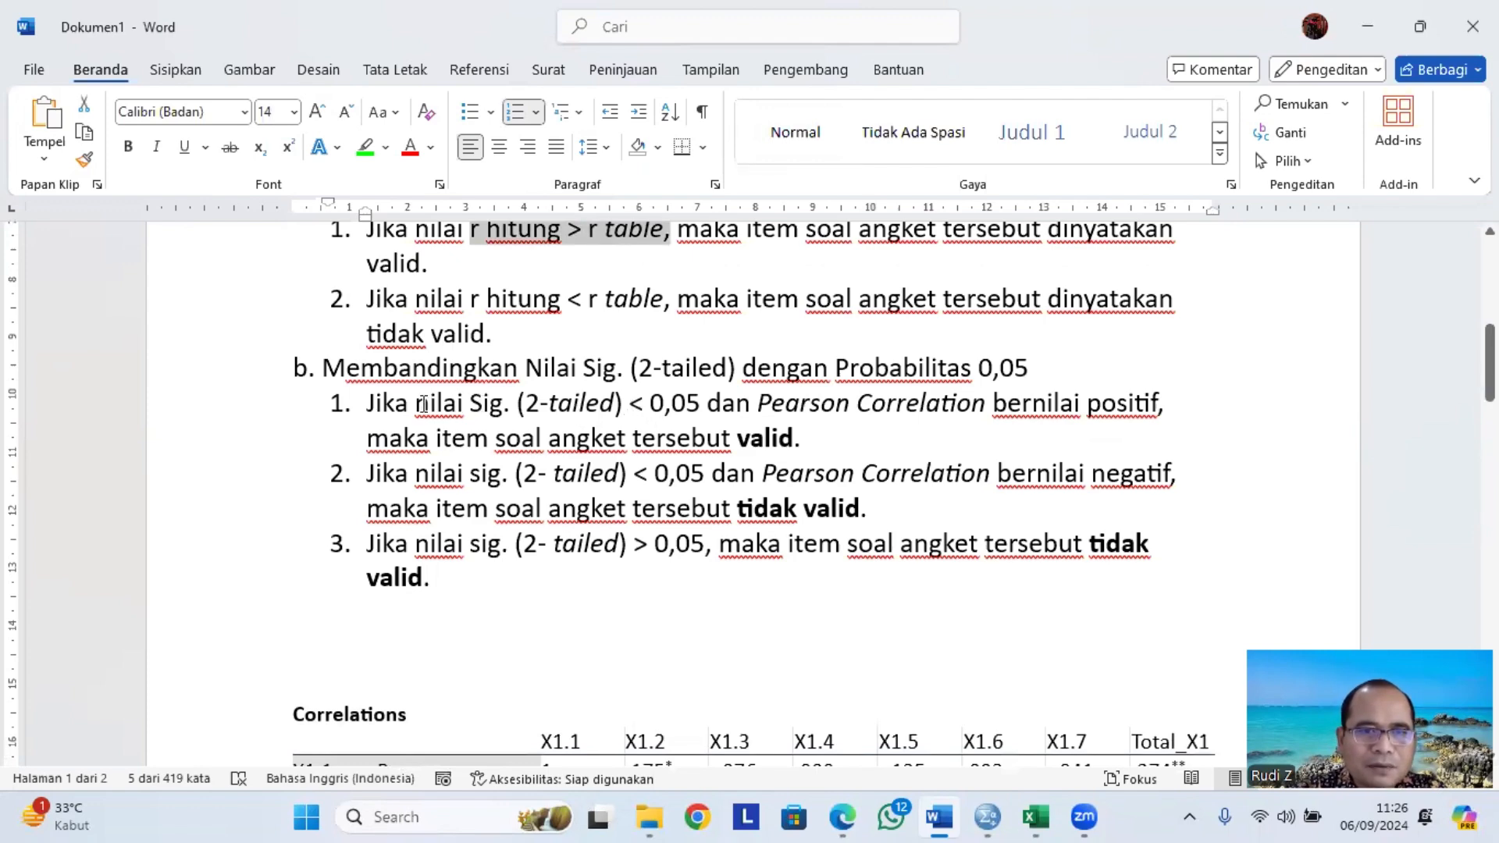
# Copy the criterion text 'nilai Sig. (2-tailed) < 0,05' and paste it on a new line below R Tabel.
pyautogui.moveTo(423, 404); pyautogui.dragTo(698, 412)
pyautogui.hotkey('ctrl', 'c')
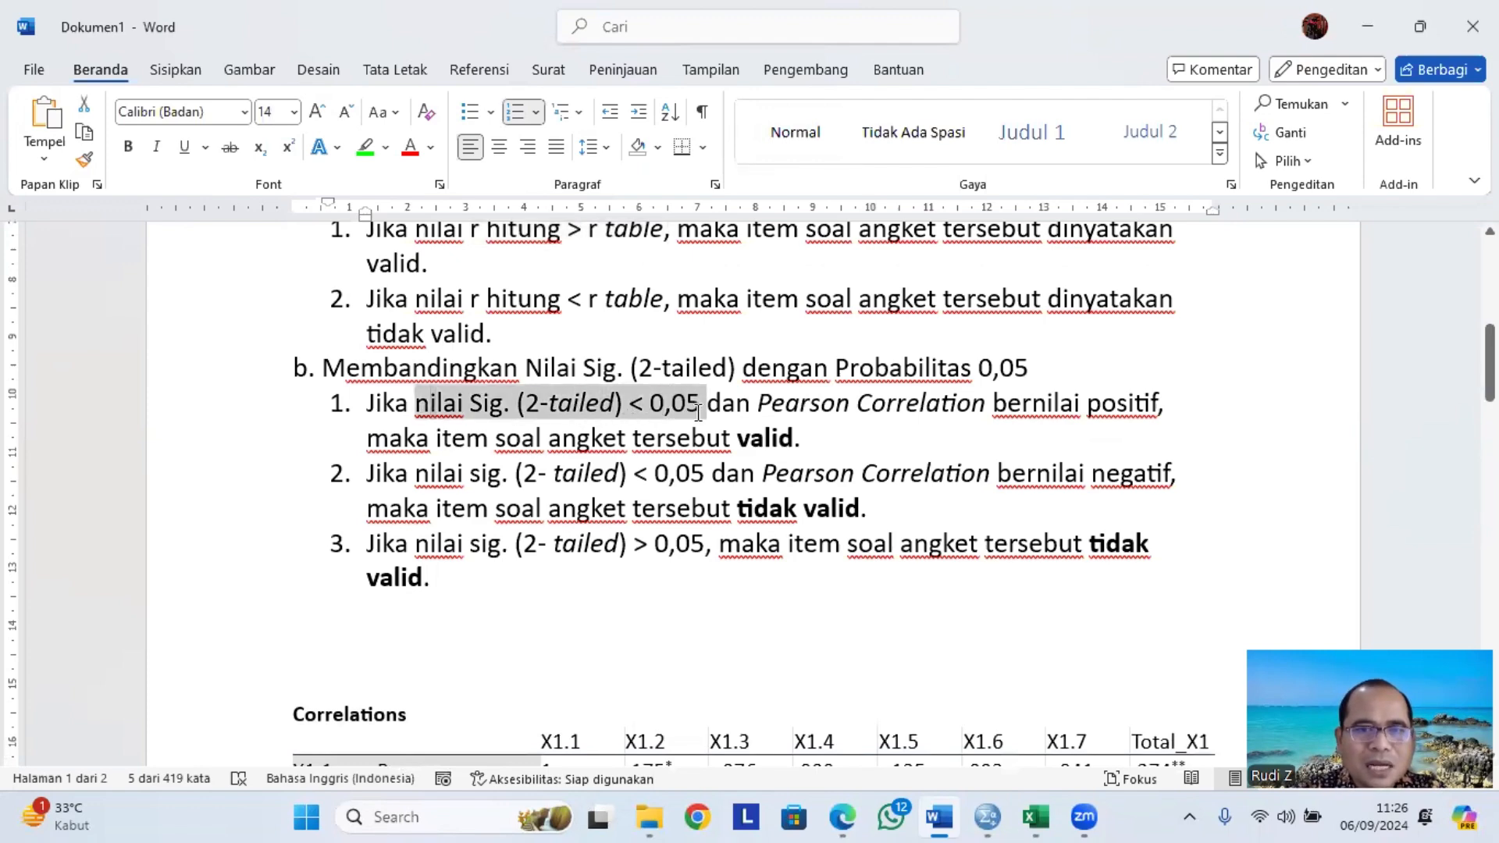
pyautogui.scroll(-20, 652, 627)
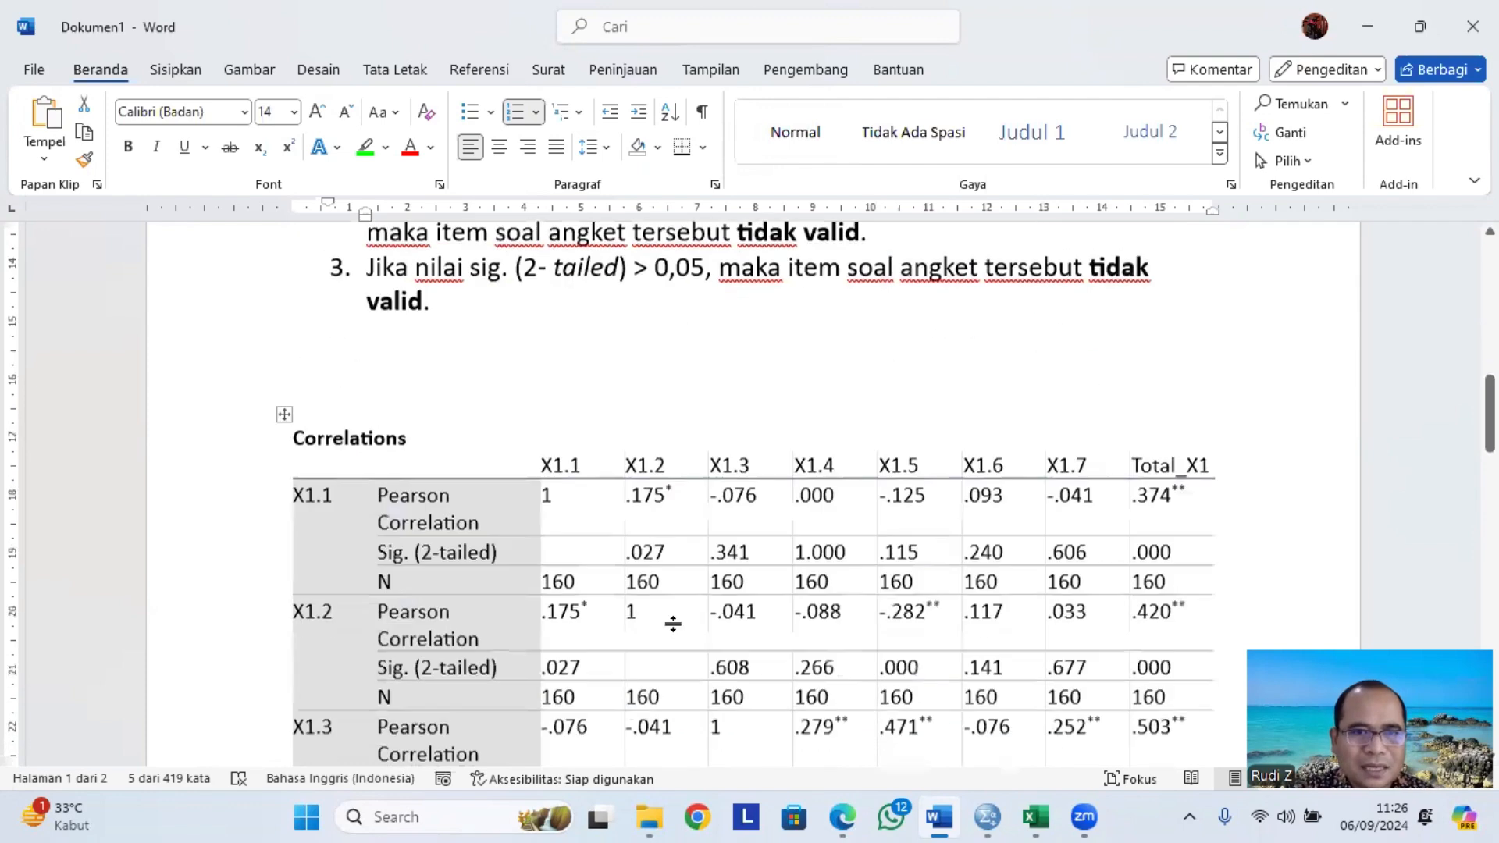
pyautogui.scroll(-2, 630, 628)
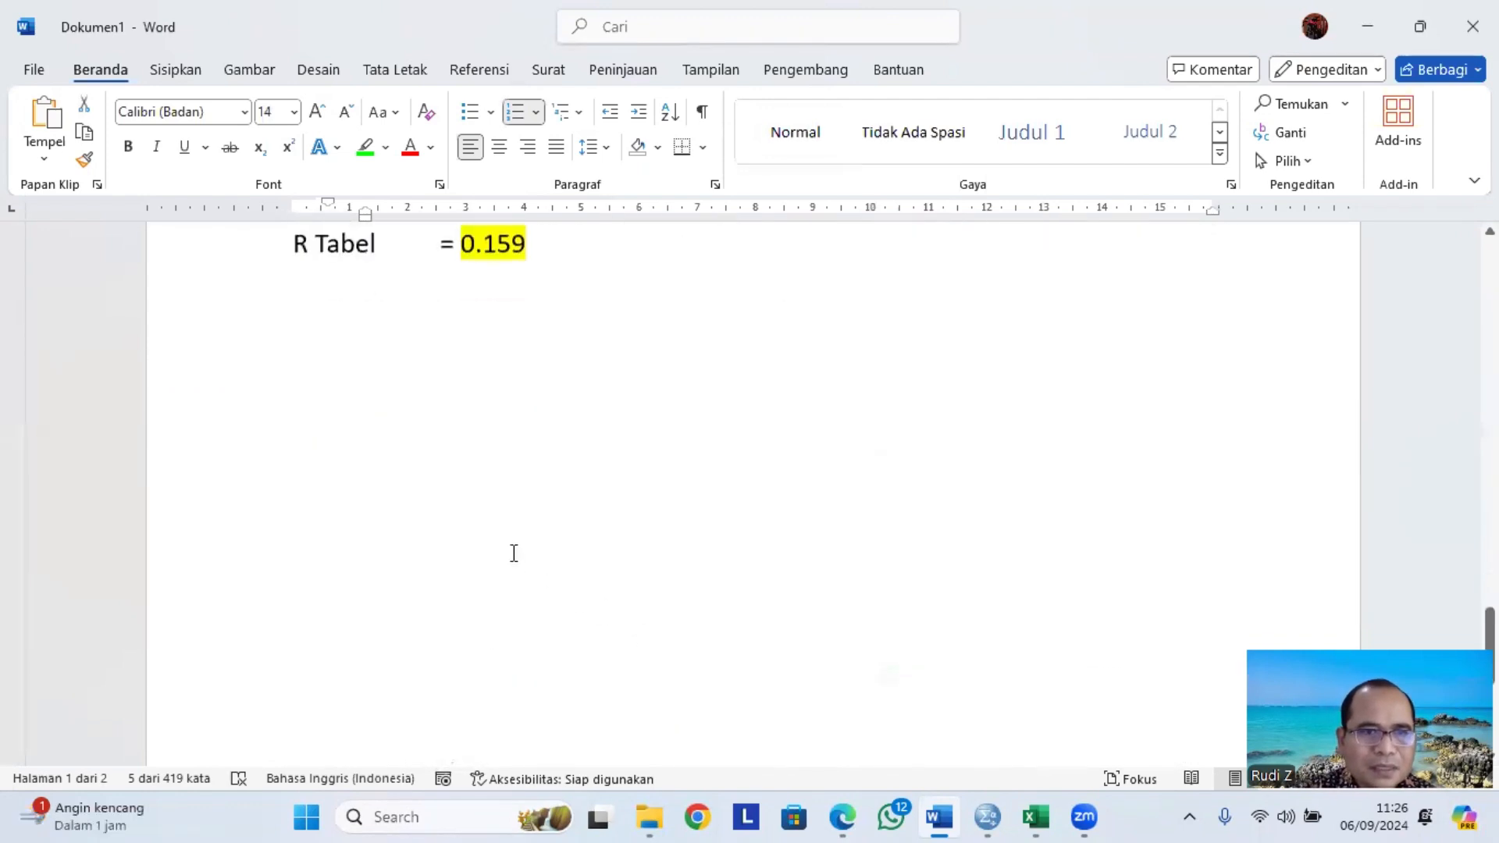
pyautogui.scroll(3, 512, 552)
pyautogui.click(314, 573)
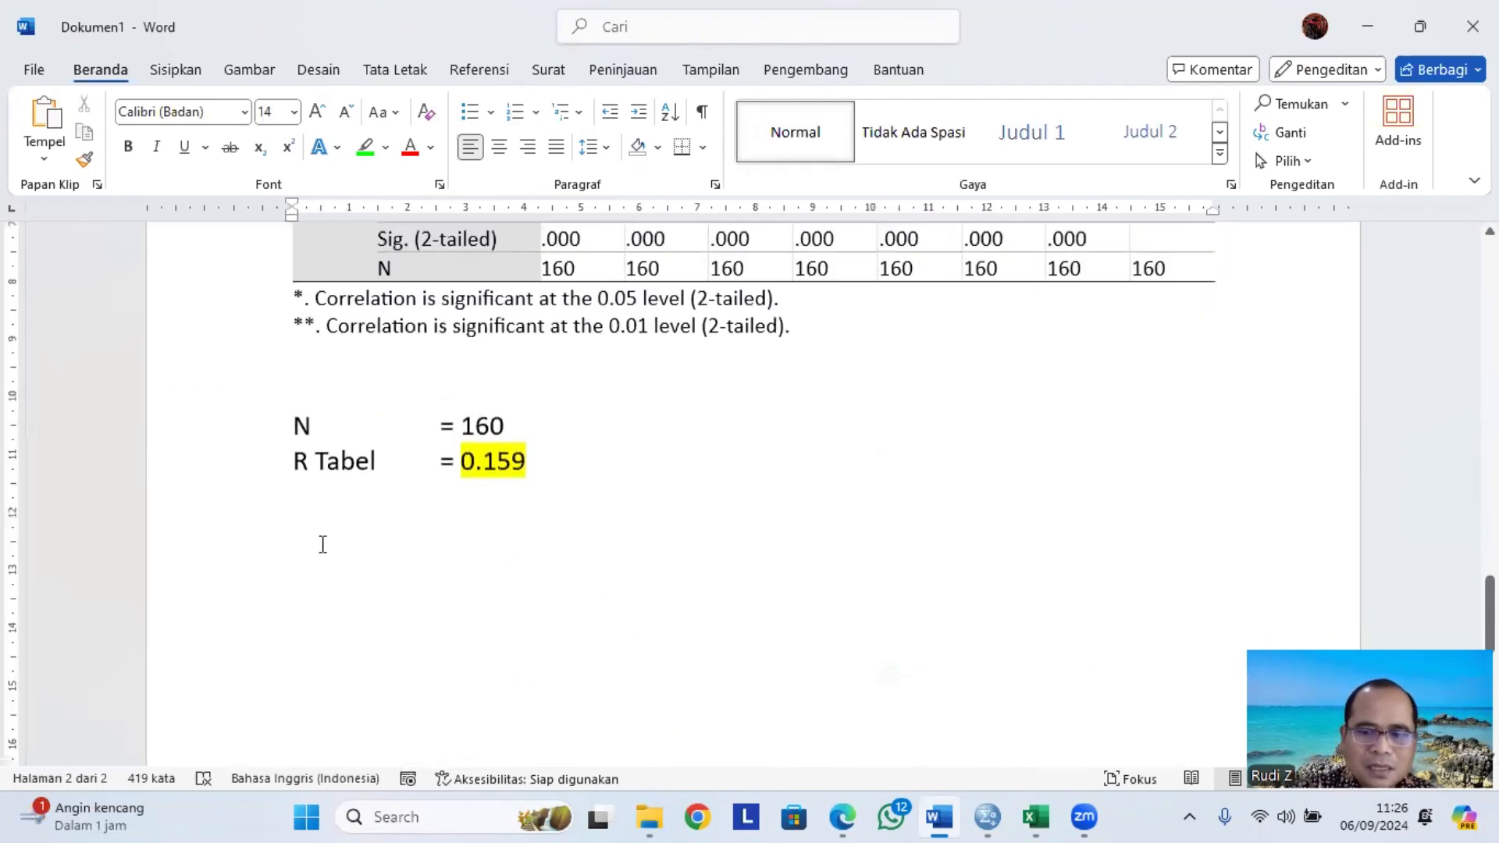
pyautogui.click(320, 542)
pyautogui.hotkey('ctrl', 'v')
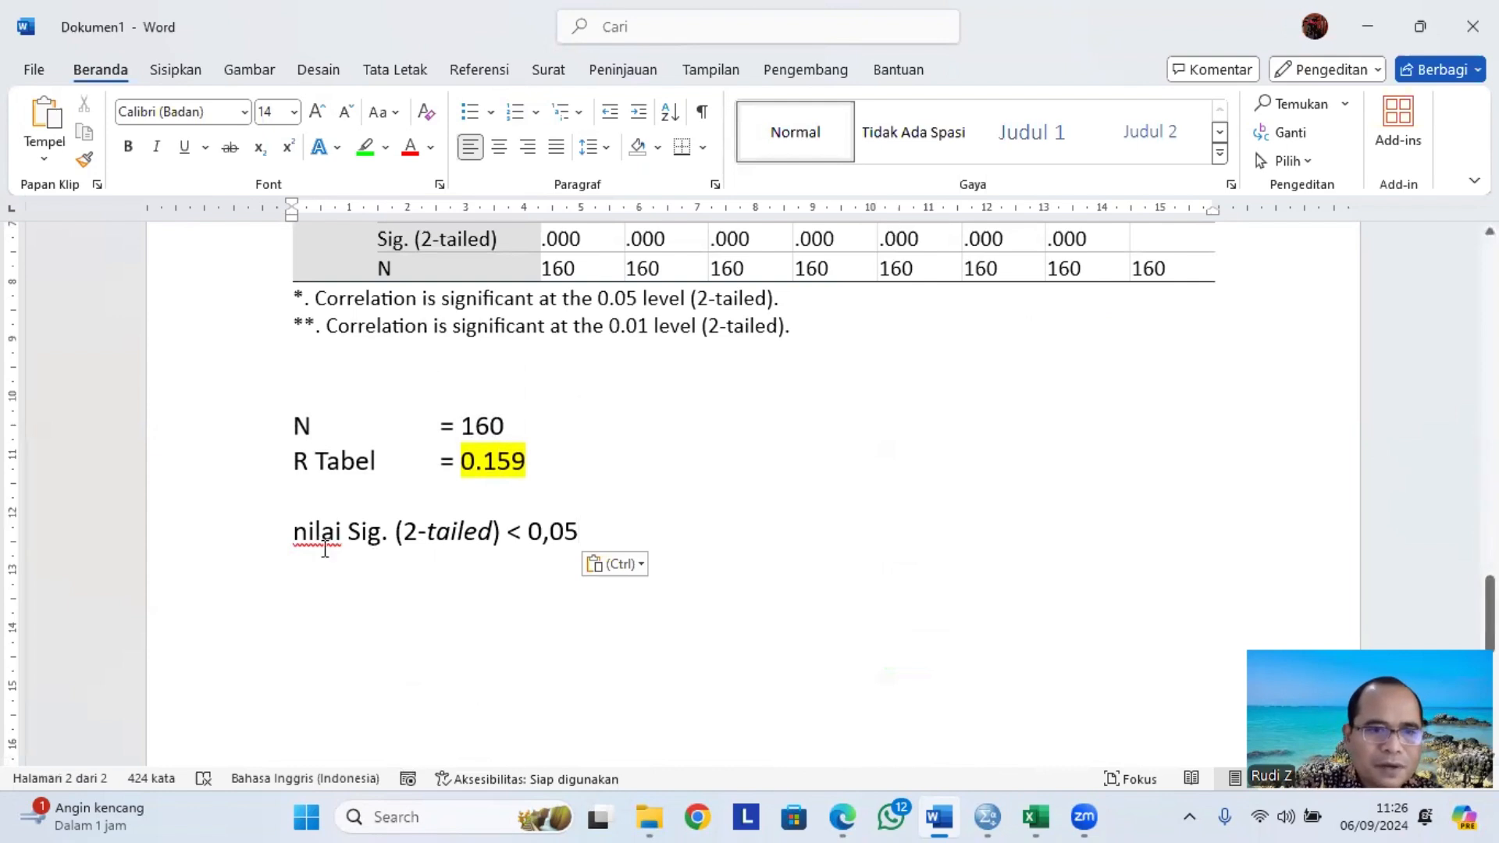
# Highlight the pasted '< 0,05' in yellow.
pyautogui.moveTo(509, 531); pyautogui.dragTo(577, 541)
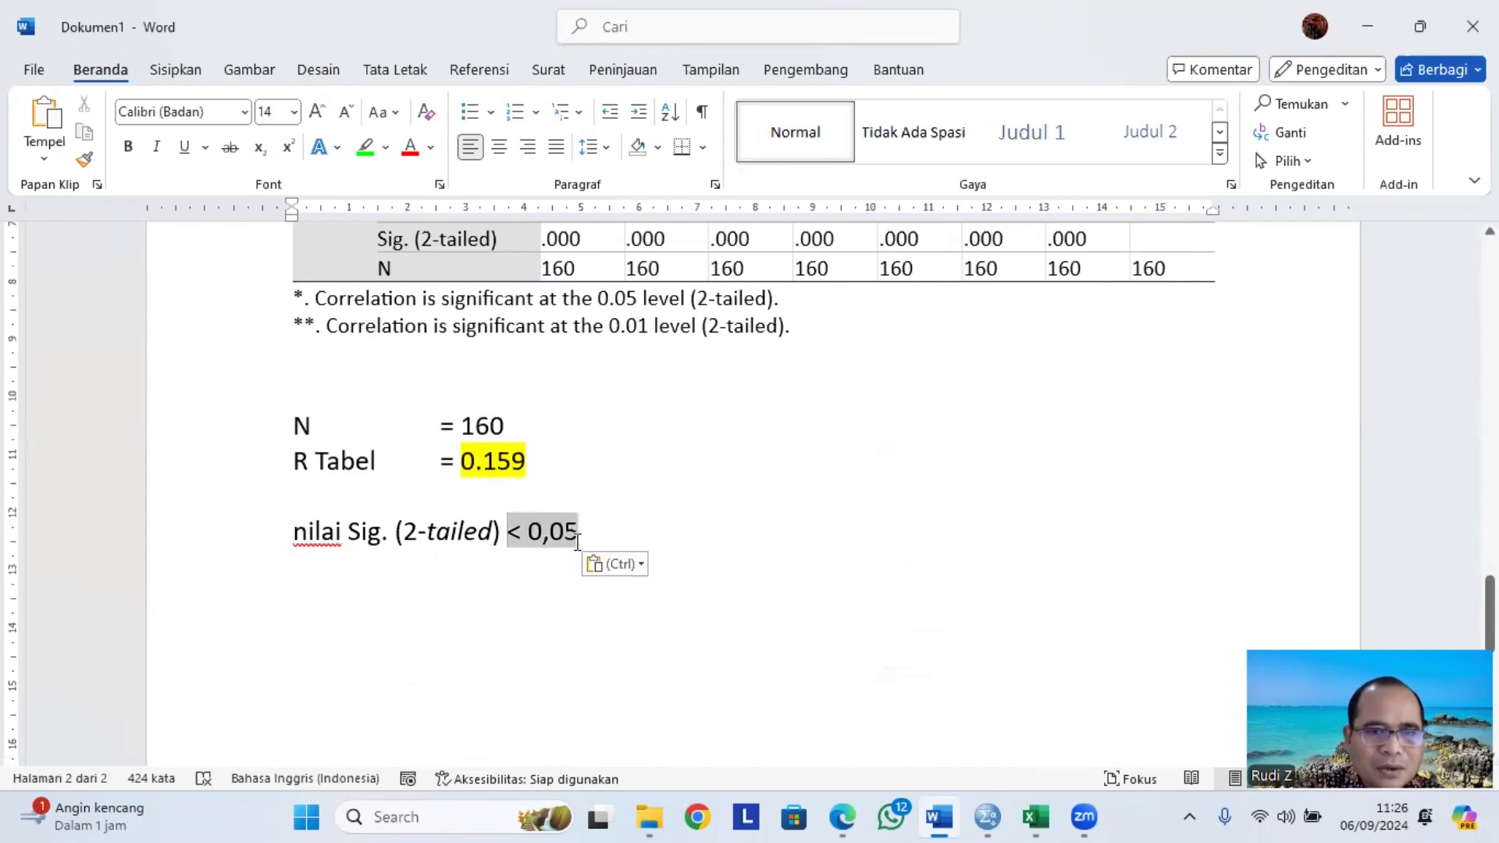
pyautogui.click(385, 157)
pyautogui.click(373, 230)
# Highlight the first three Total_X1 Sig. (2-tailed) values .000 in green.
pyautogui.scroll(3, 630, 436)
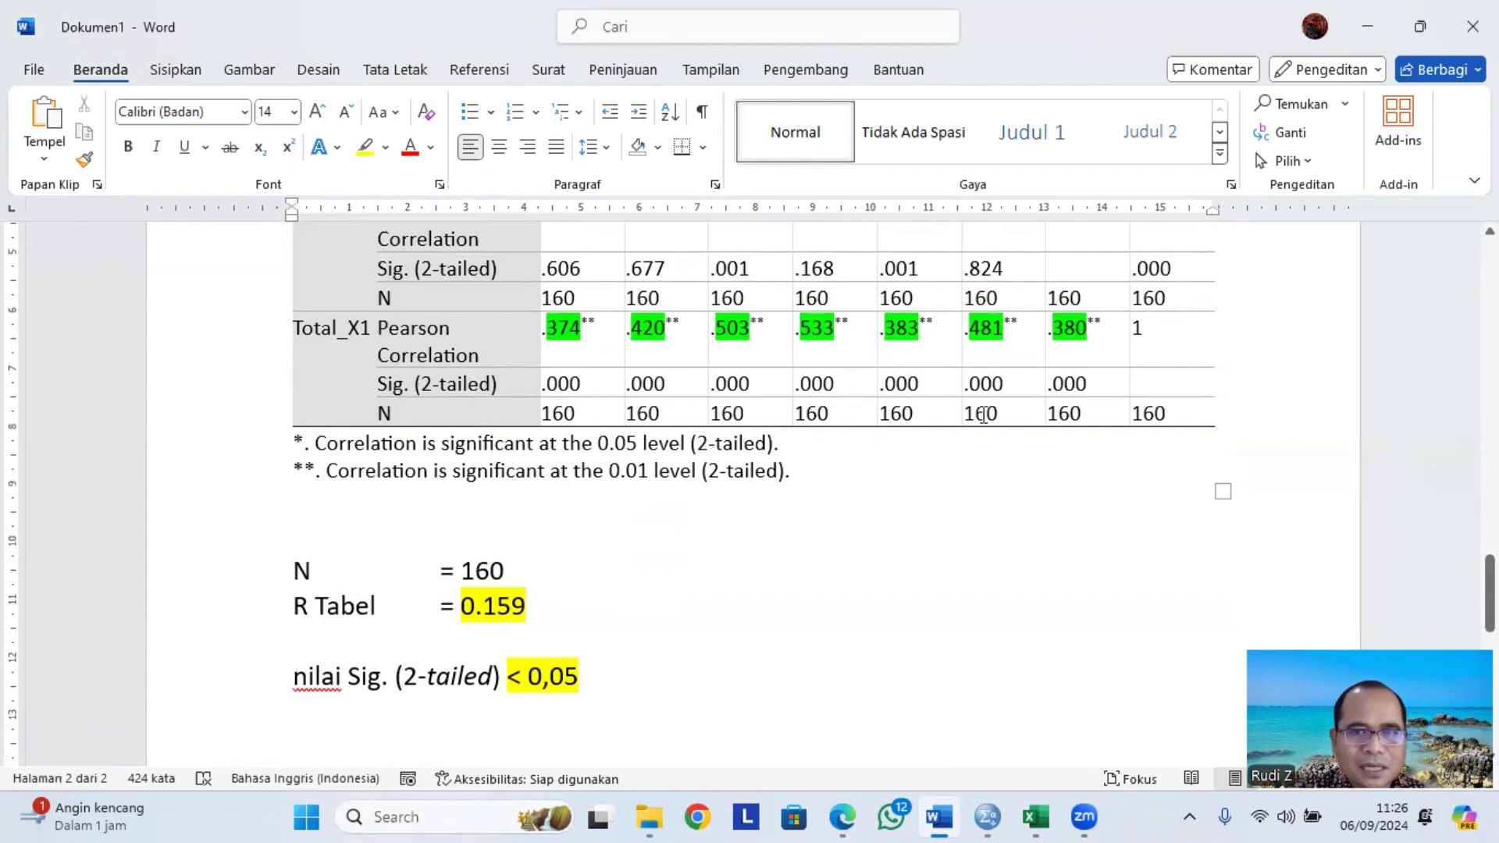
pyautogui.doubleClick(569, 386)
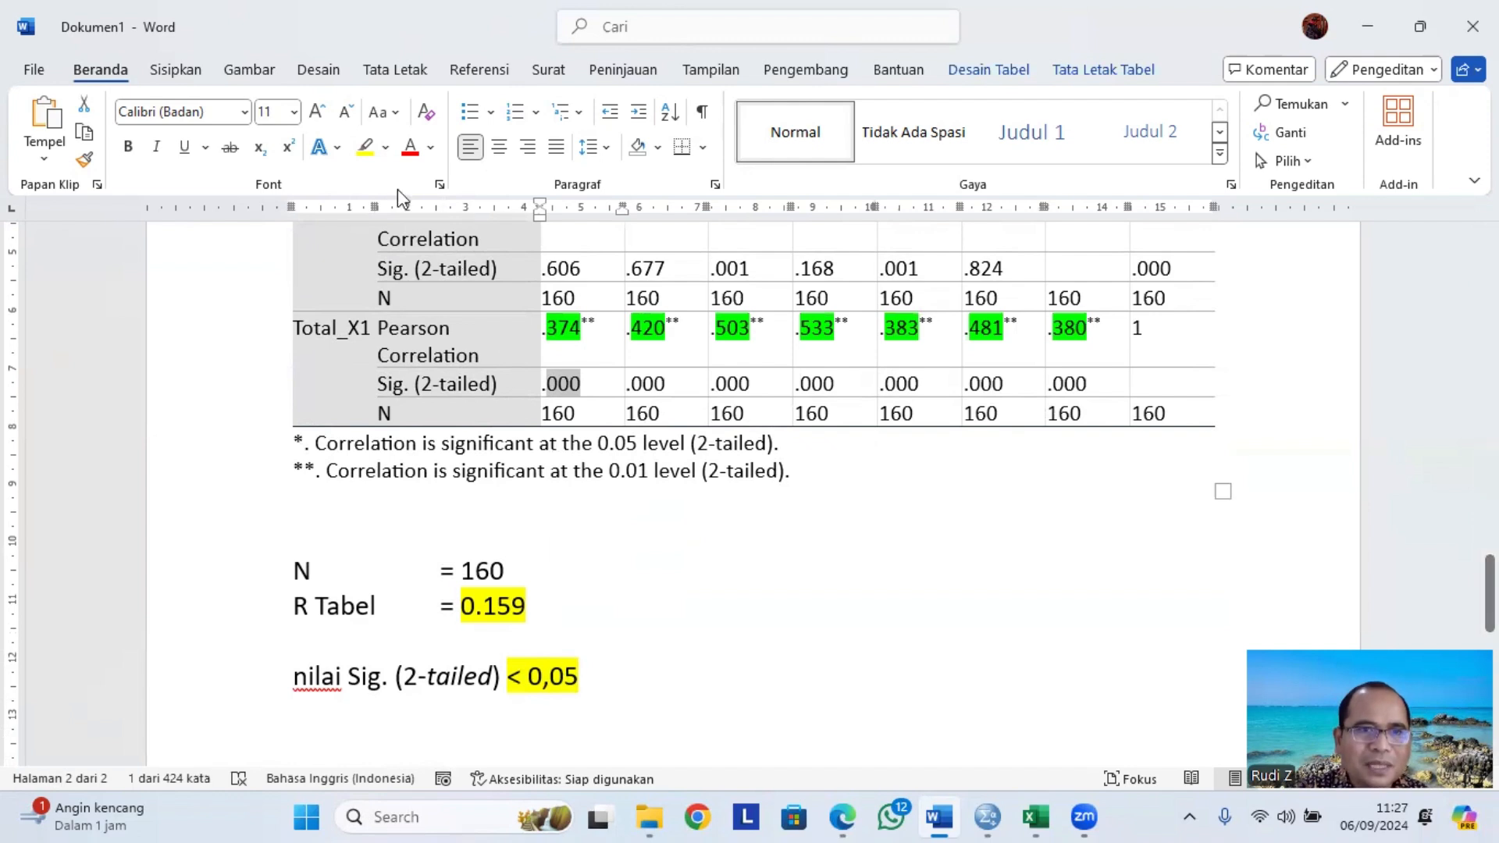
pyautogui.click(385, 147)
pyautogui.click(402, 226)
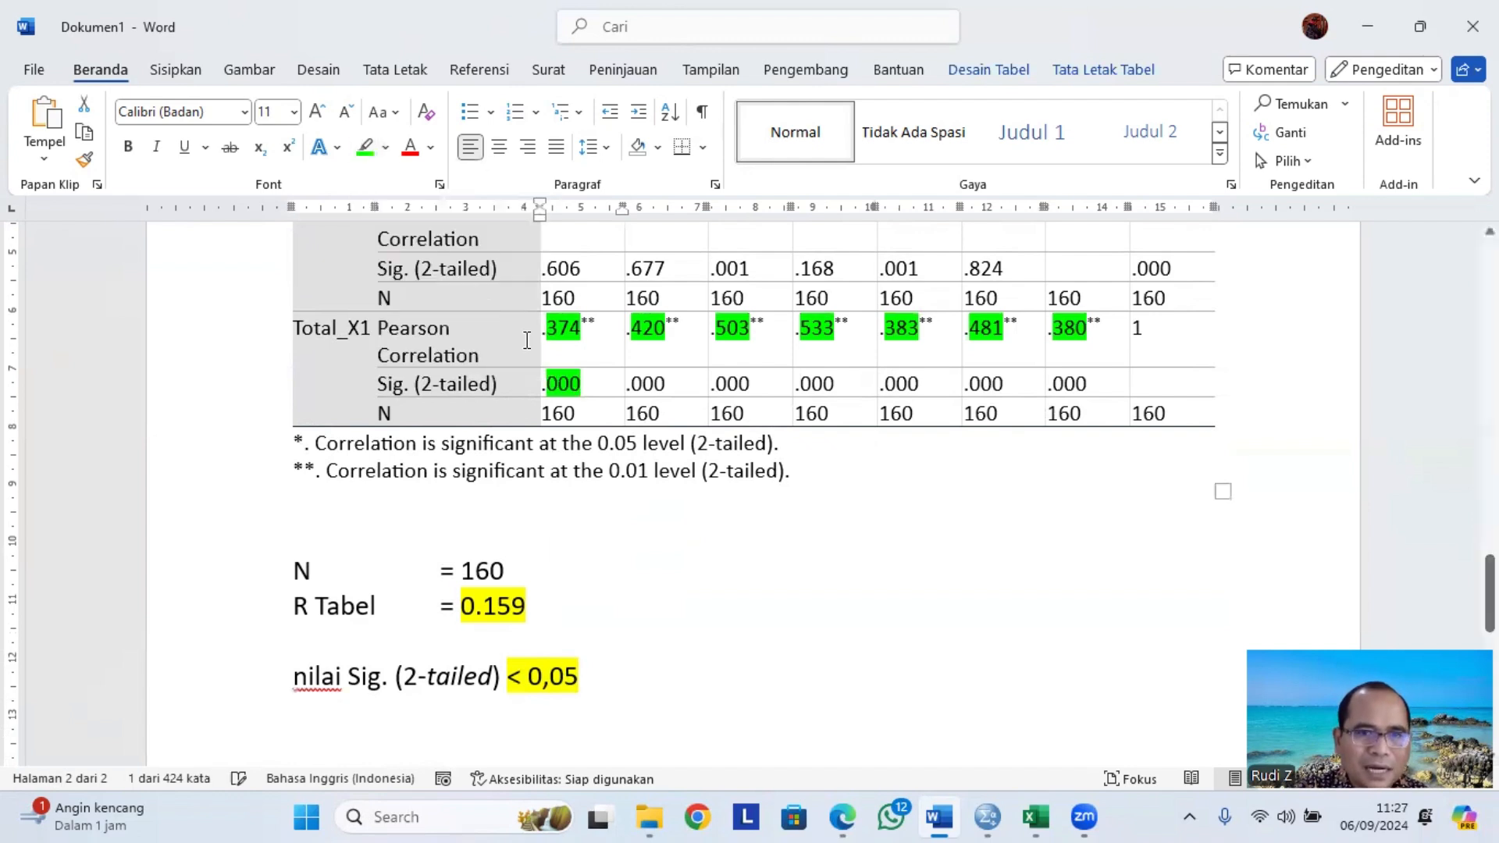
pyautogui.click(643, 384)
pyautogui.doubleClick(645, 383)
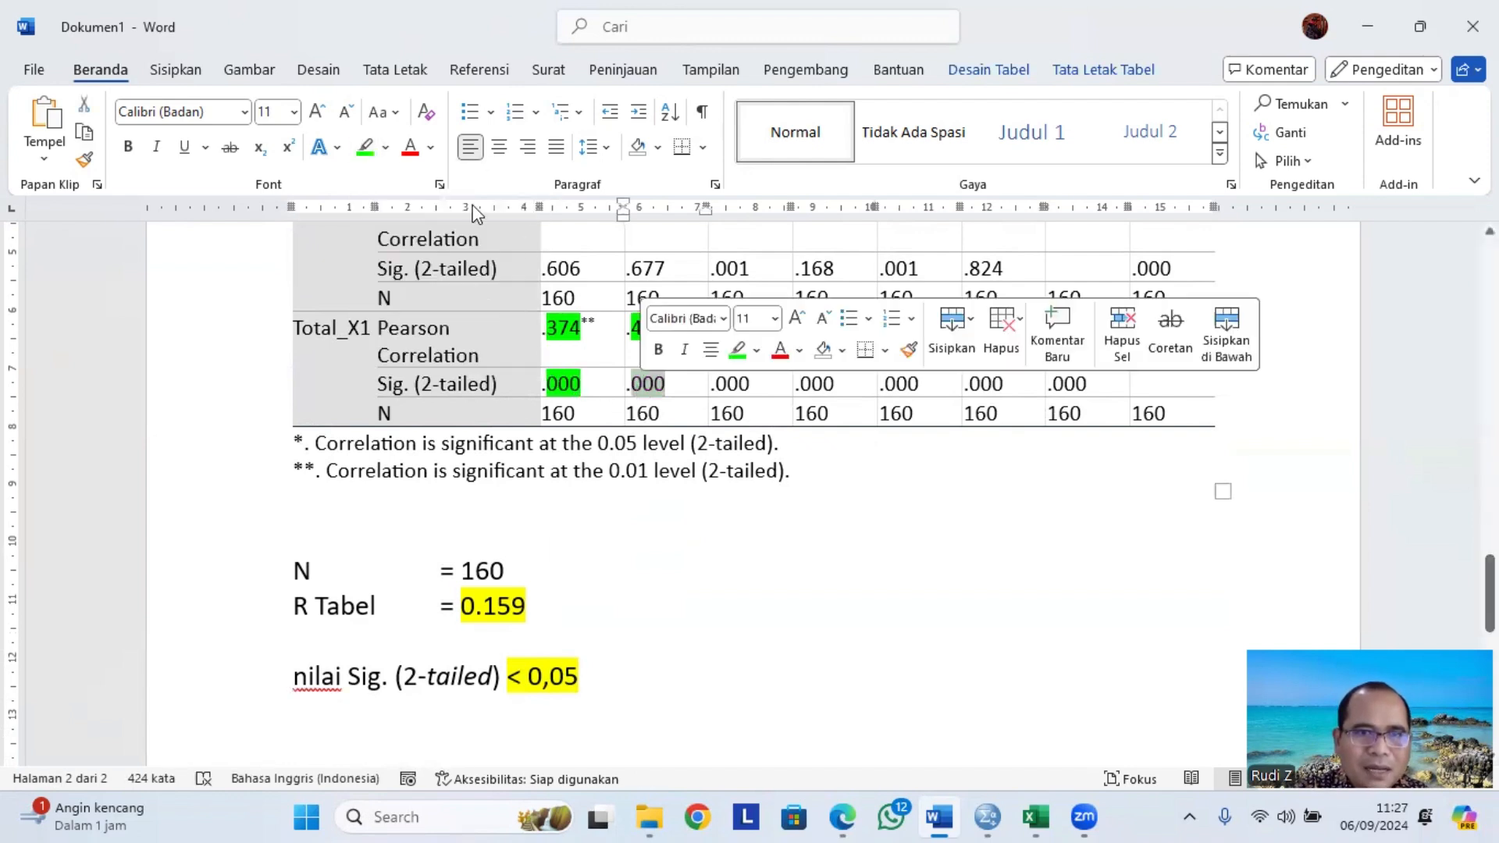
pyautogui.click(364, 147)
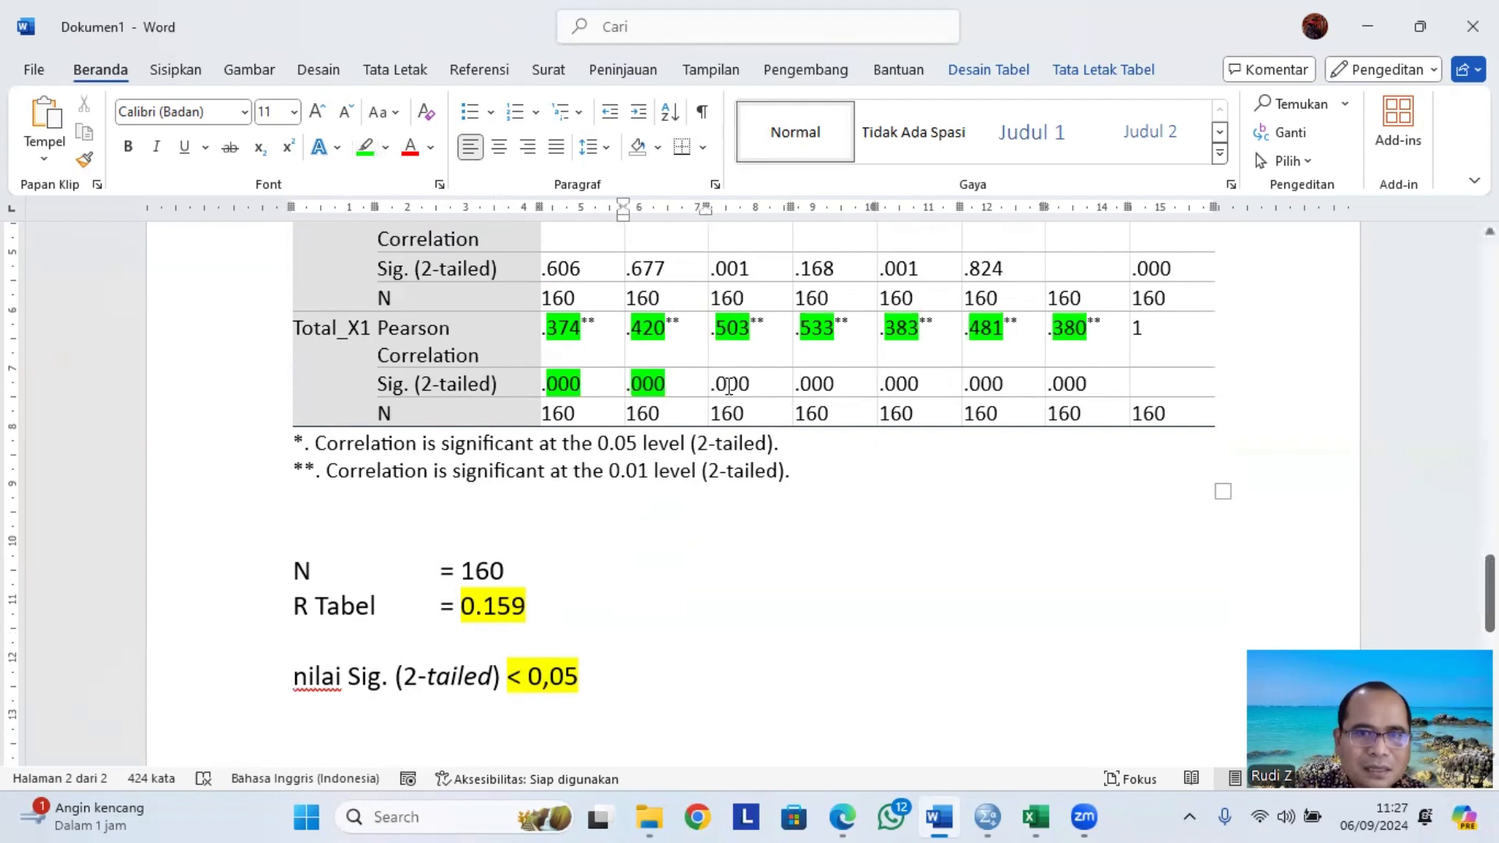
pyautogui.doubleClick(730, 383)
pyautogui.click(372, 156)
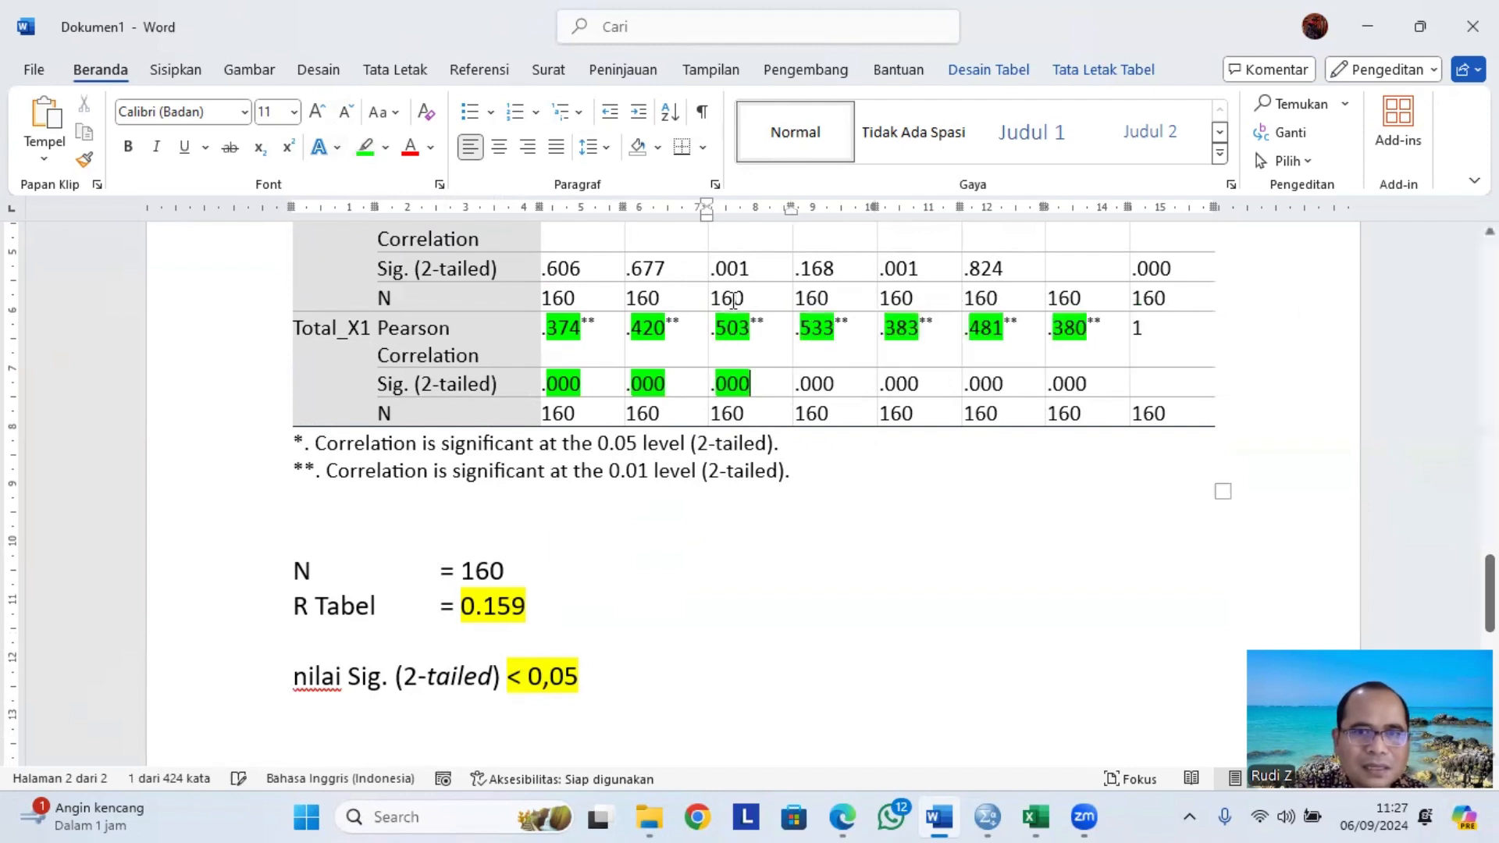
# Highlight the remaining four Total_X1 Sig. (2-tailed) values .000 in green.
pyautogui.doubleClick(817, 382)
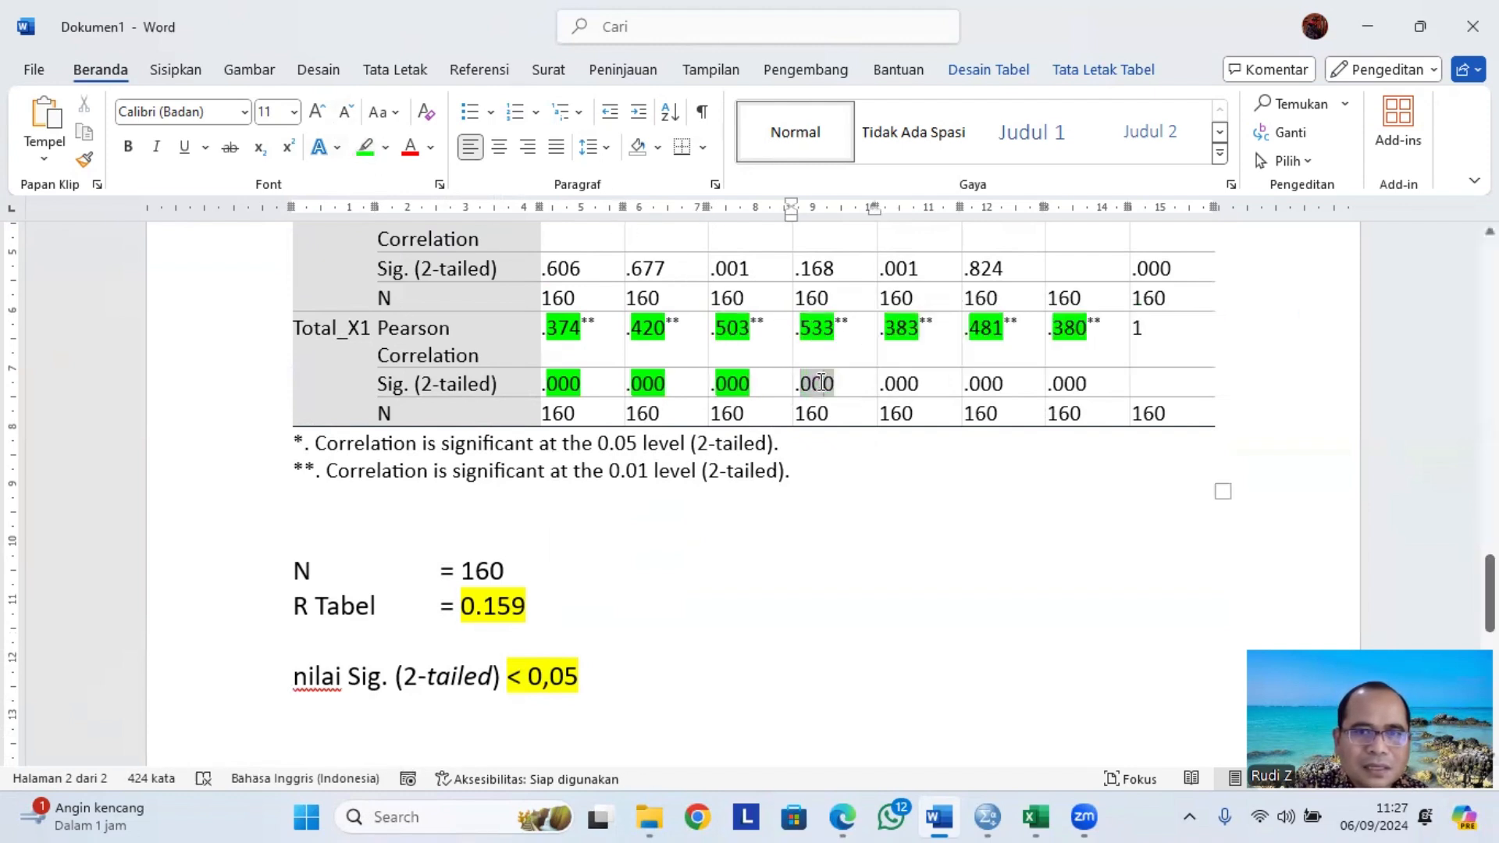
pyautogui.click(373, 156)
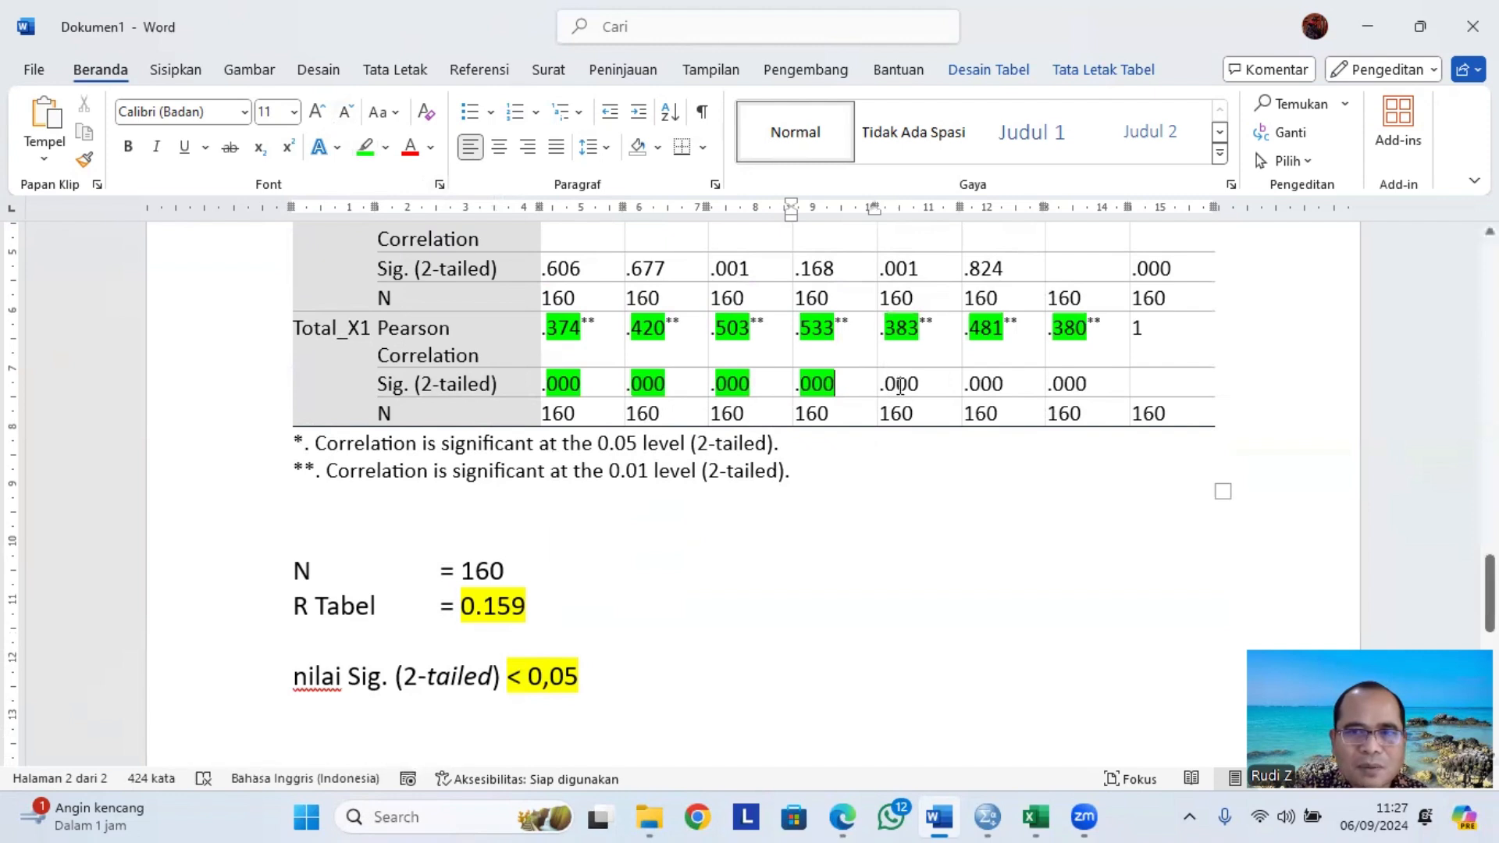
pyautogui.doubleClick(890, 383)
pyautogui.click(371, 153)
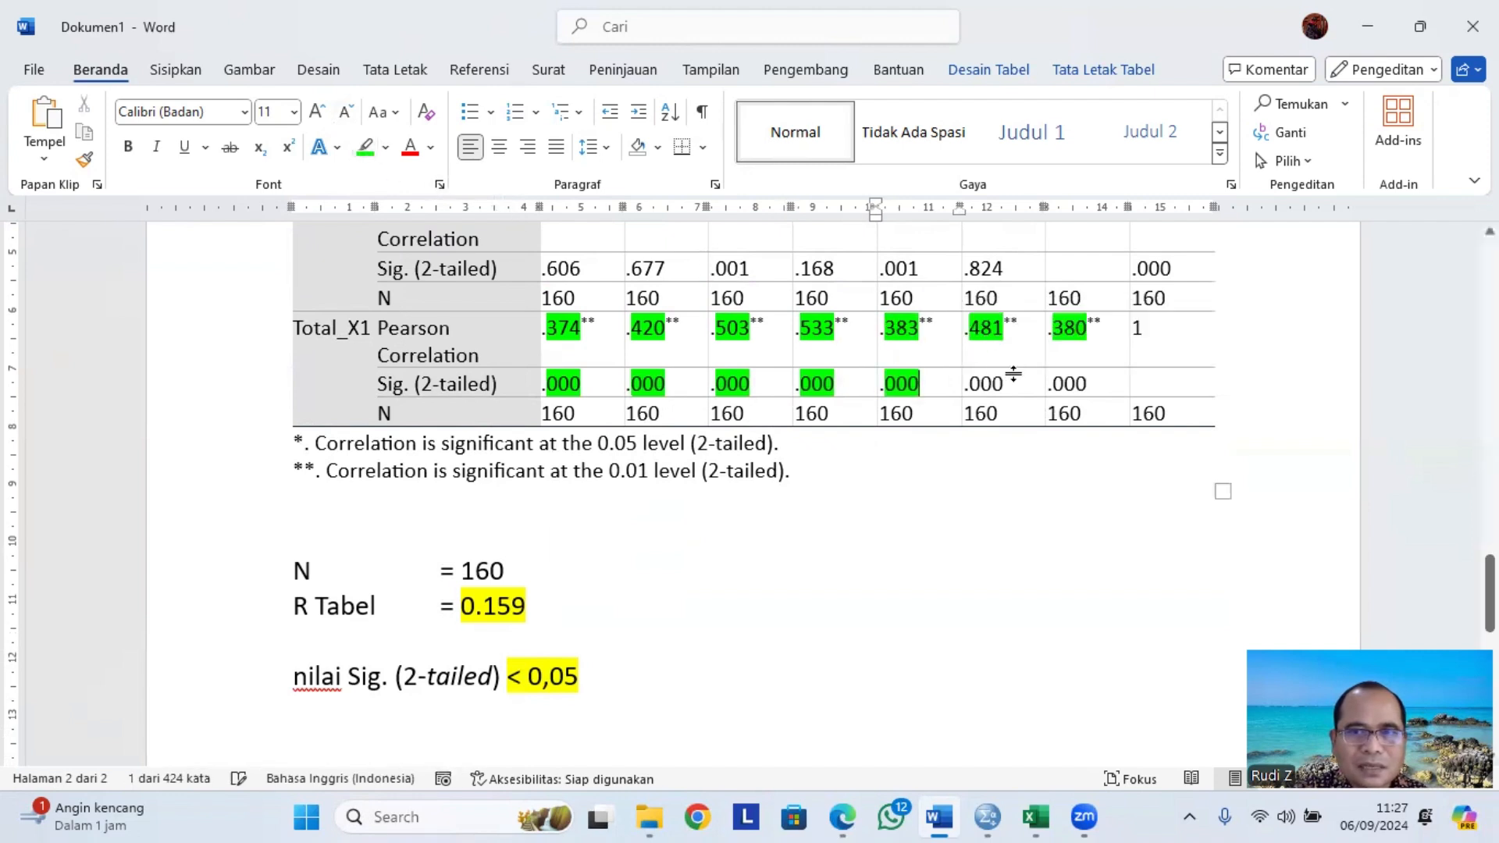
pyautogui.doubleClick(992, 384)
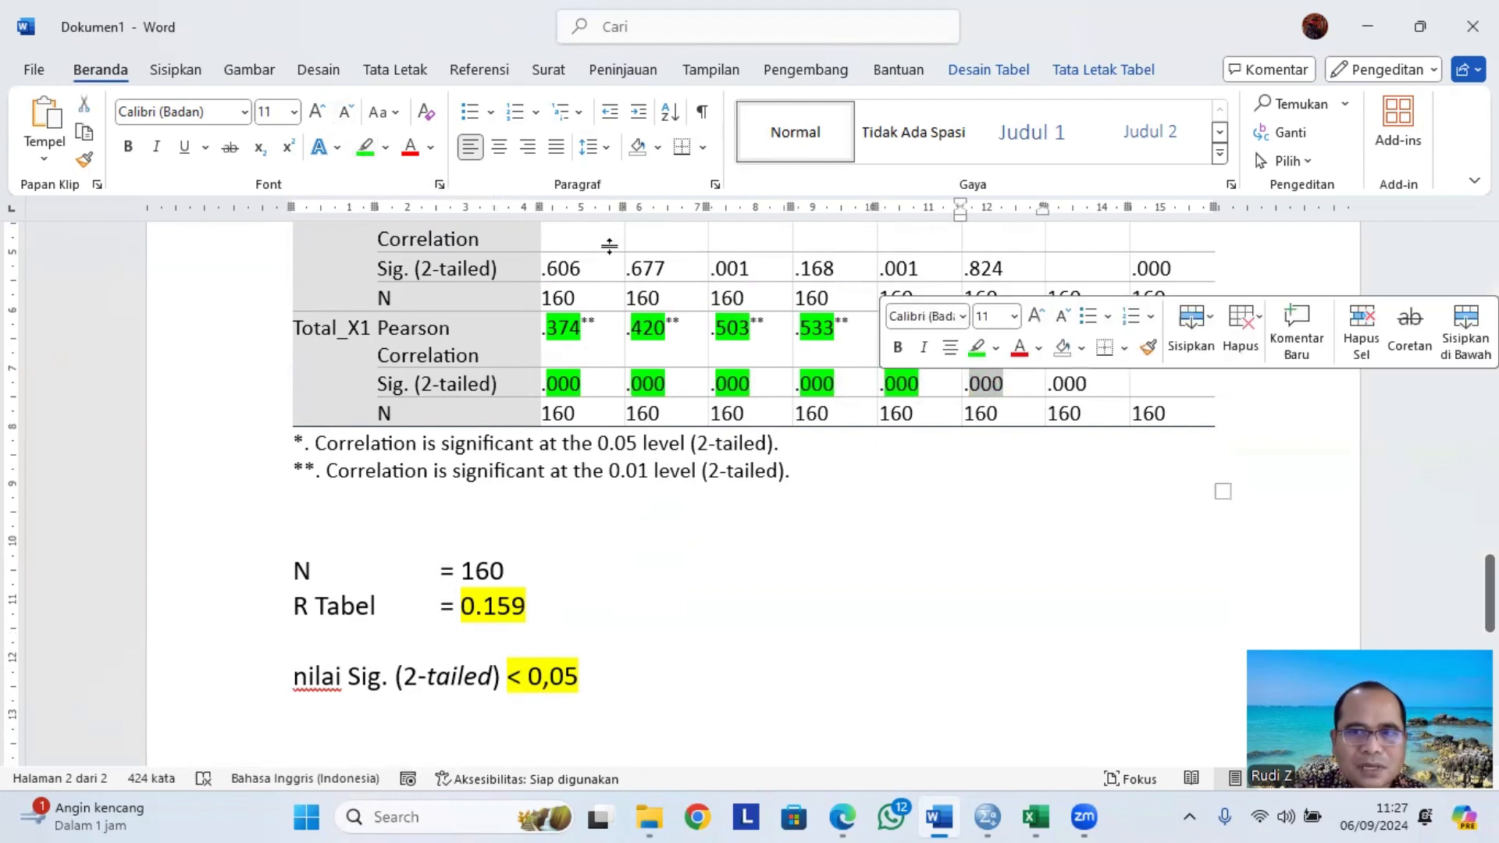
pyautogui.click(371, 153)
pyautogui.doubleClick(1070, 384)
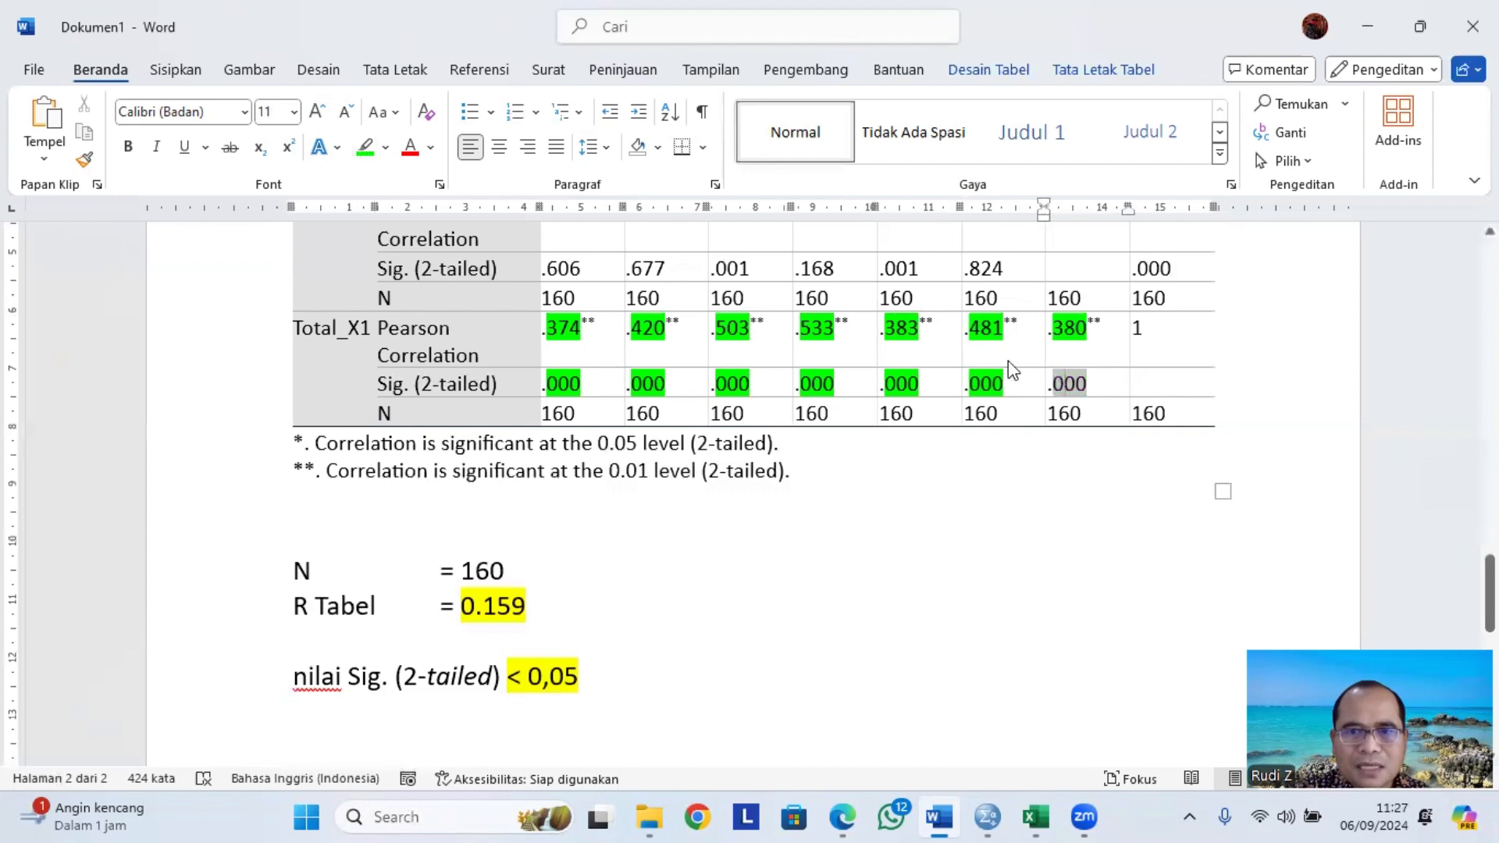
pyautogui.click(364, 152)
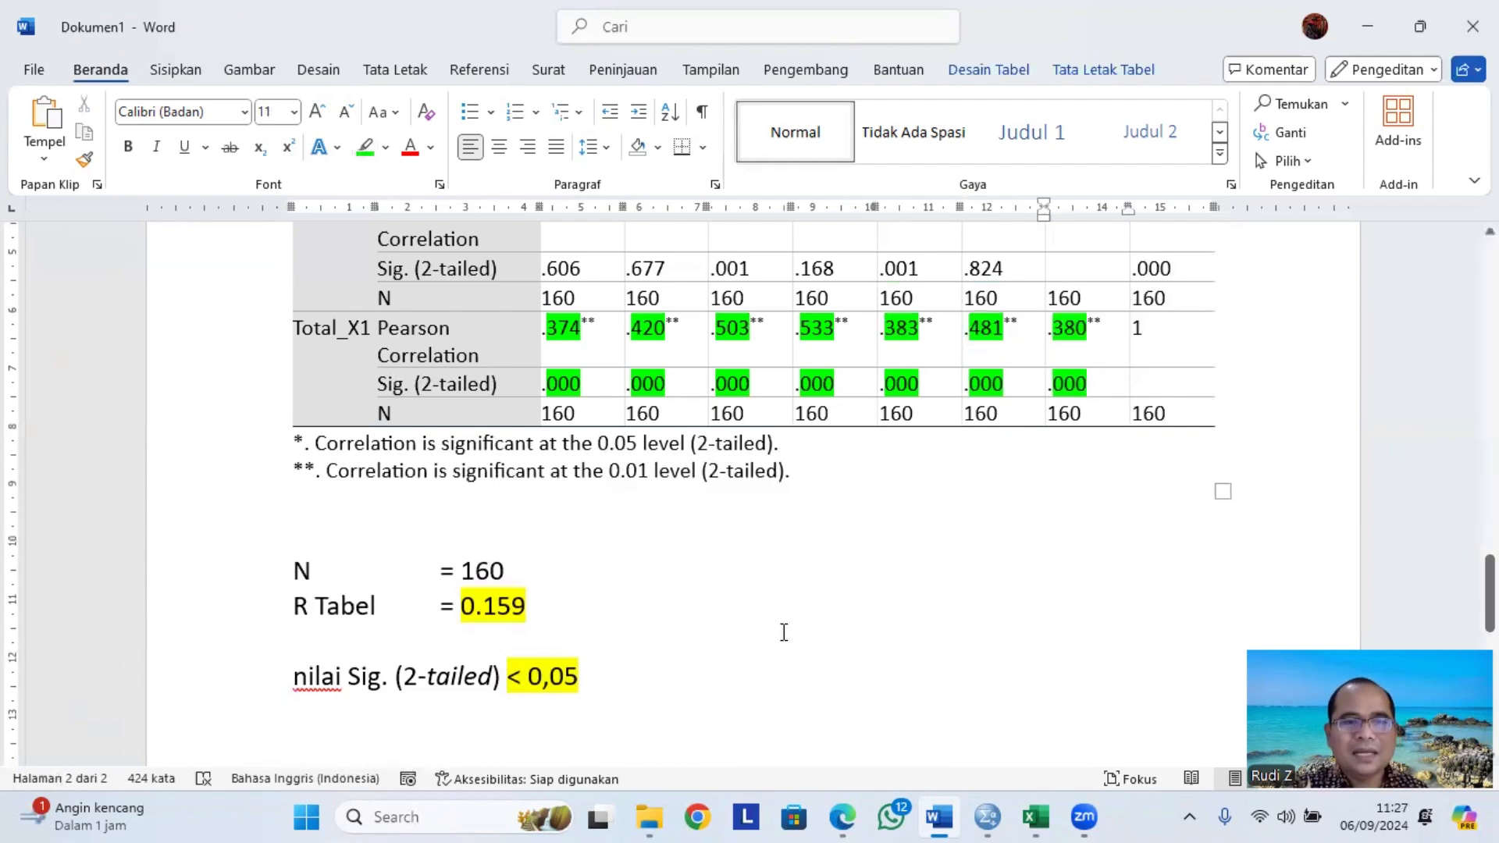